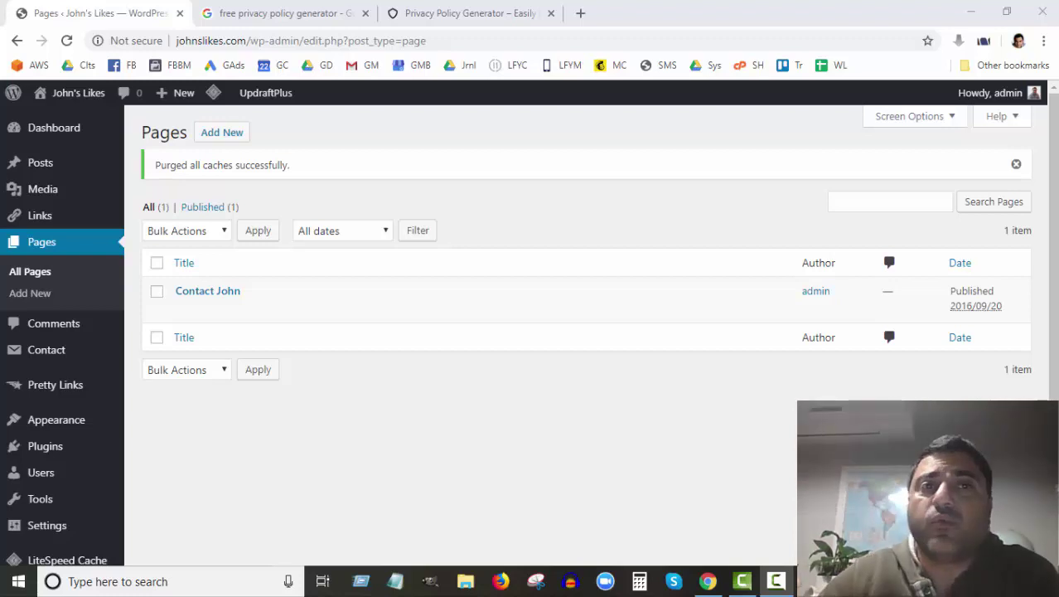
# Step: Review the Google results for free privacy policy generators, then switch to the Privacy Policy Generator site
pyautogui.click(285, 14)
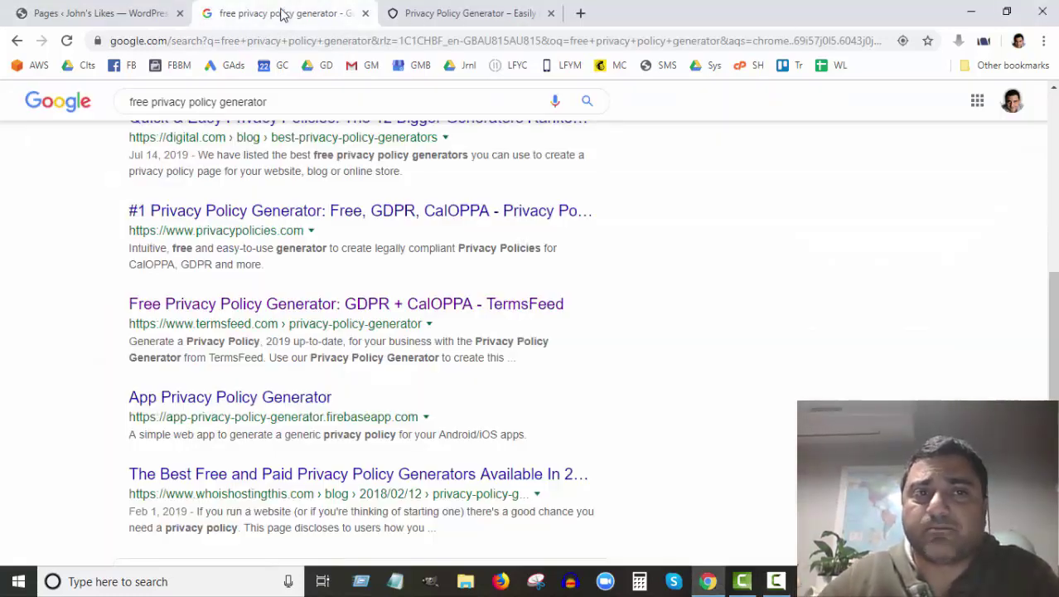
pyautogui.scroll(5, 329, 237)
pyautogui.scroll(3, 330, 236)
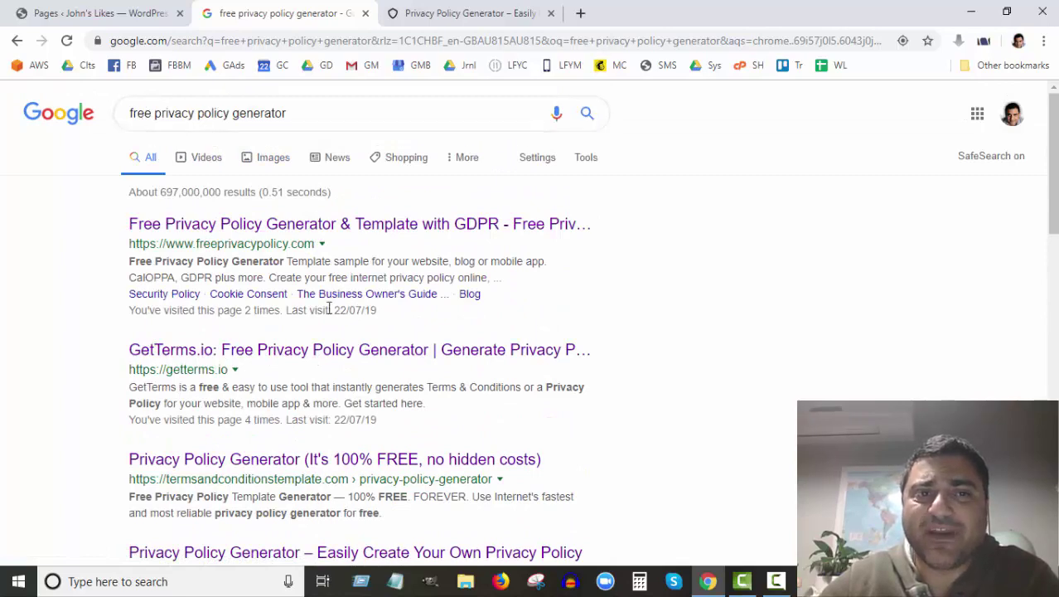
pyautogui.scroll(-9, 329, 308)
pyautogui.scroll(9, 329, 308)
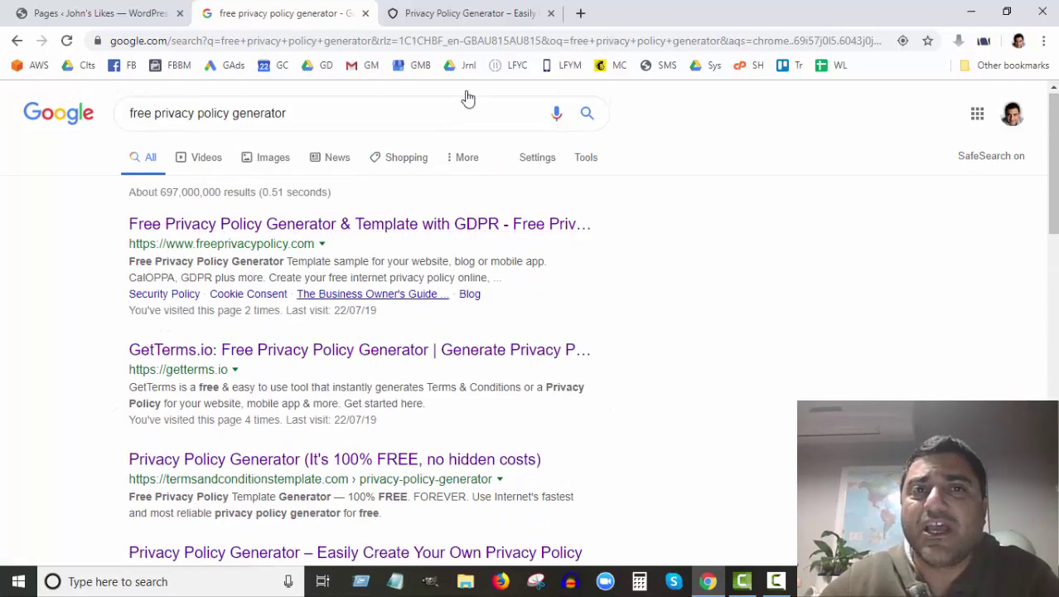
pyautogui.click(479, 15)
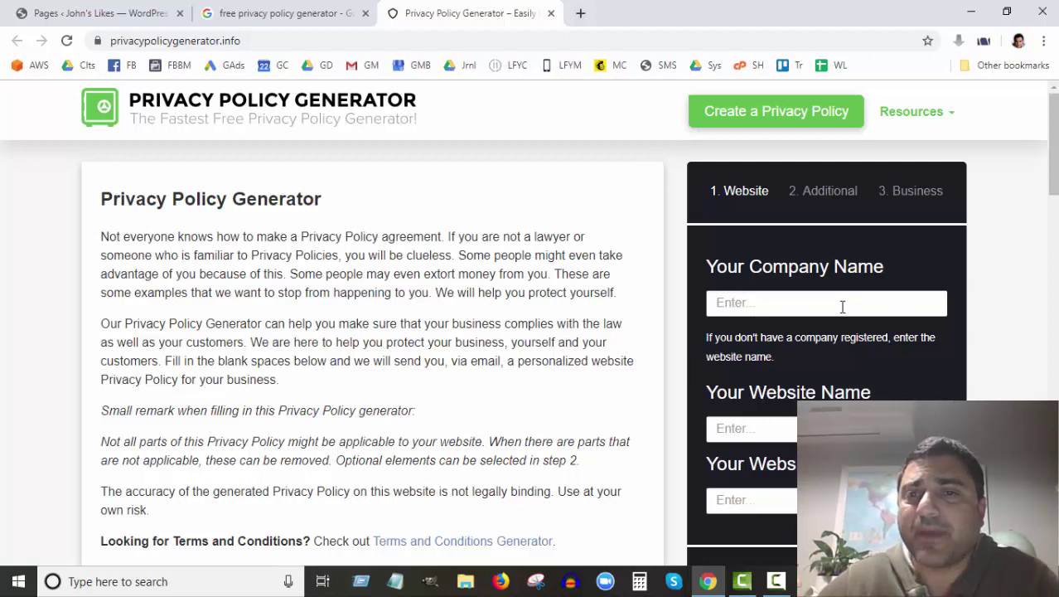
# Step: Enter John's Likes as both the Company Name and the Website Name
pyautogui.click(757, 303)
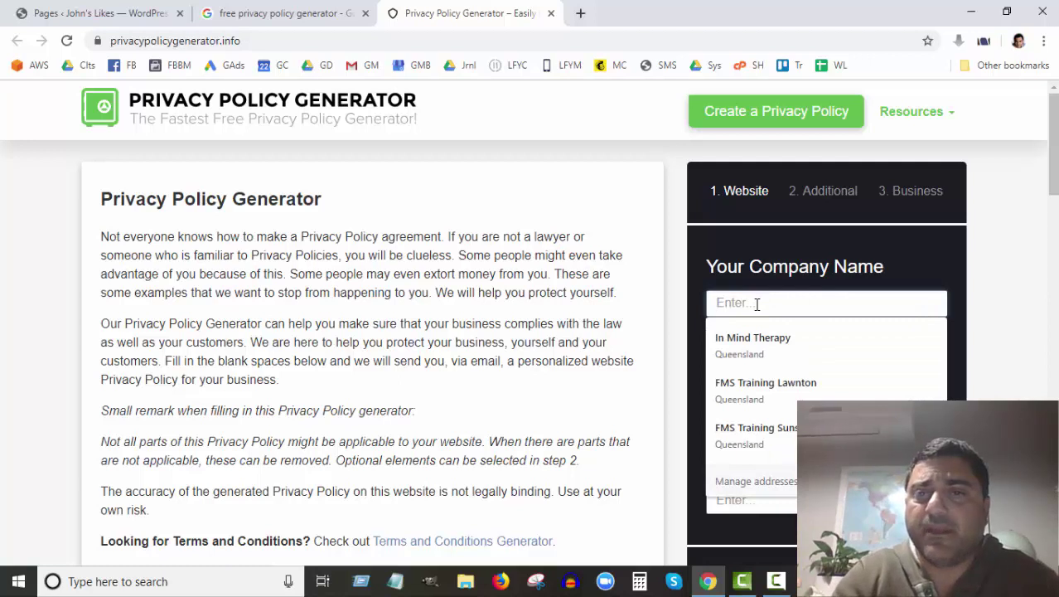
pyautogui.write("John's Likes")
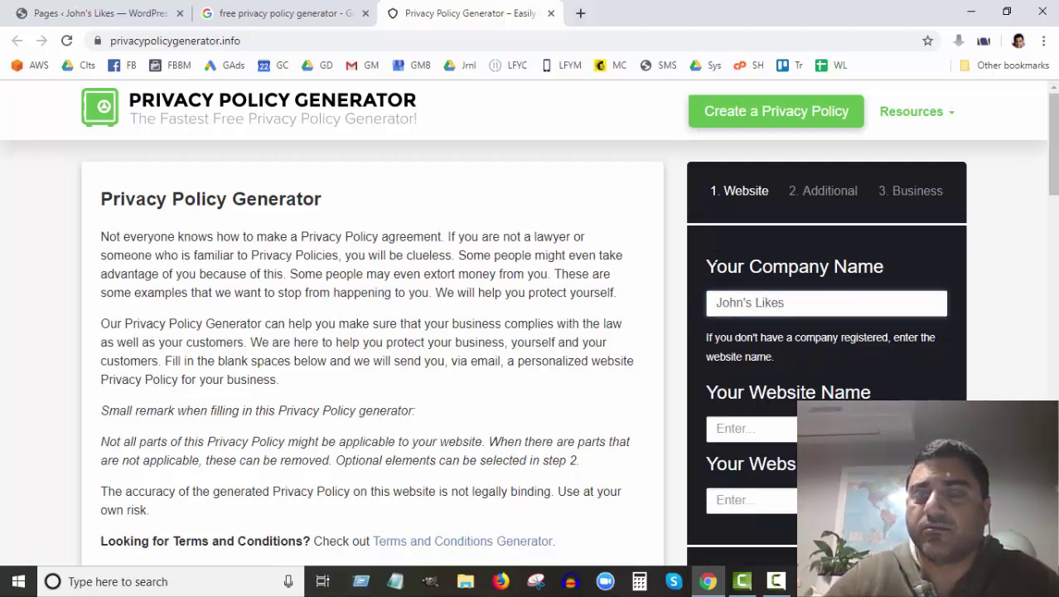
pyautogui.scroll(-1, 767, 323)
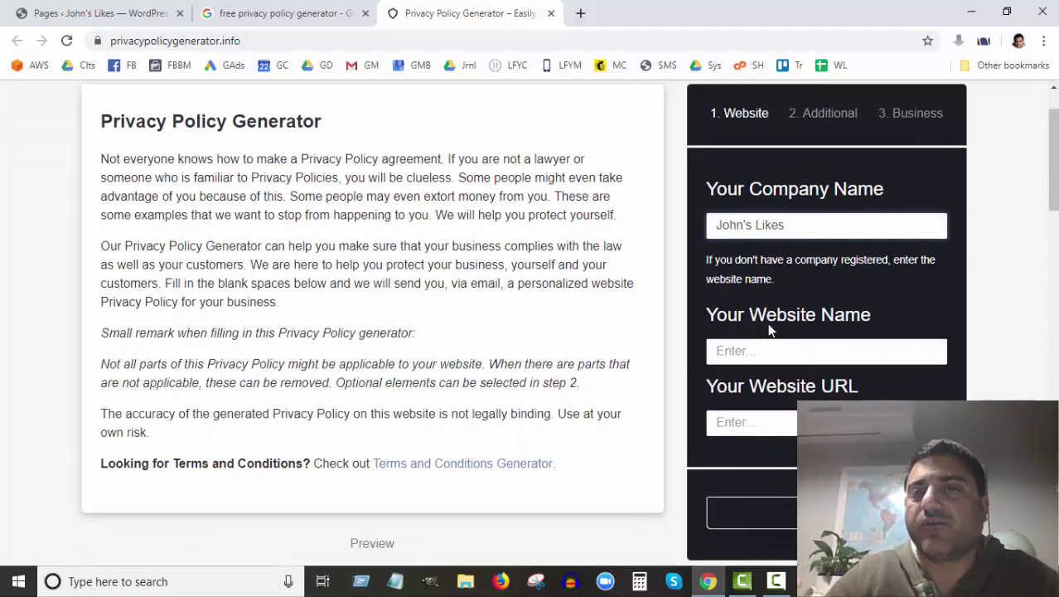
pyautogui.click(758, 351)
pyautogui.write('J')
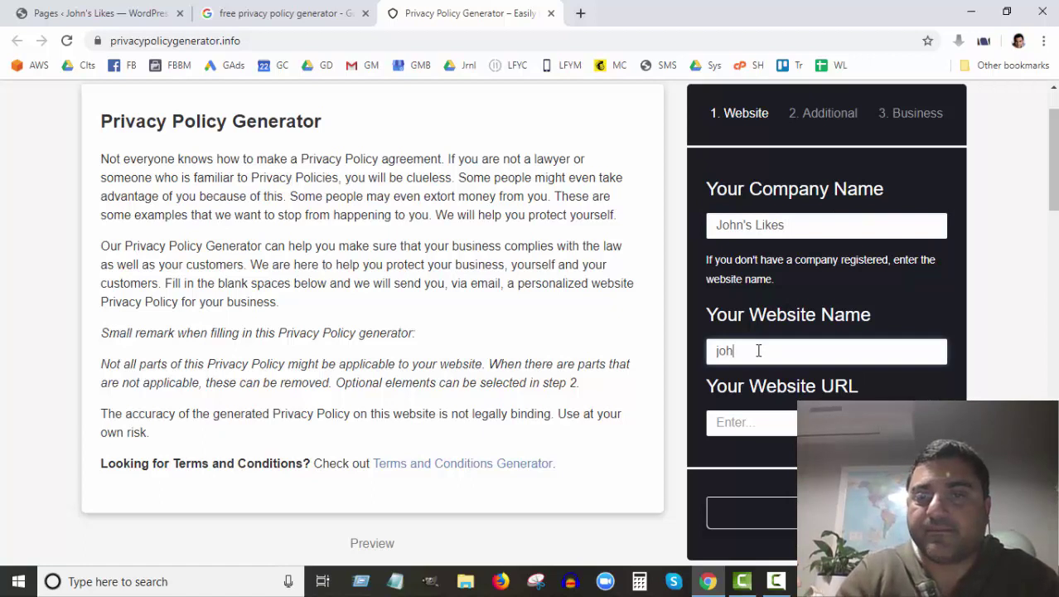
pyautogui.write("ohn's Likes")
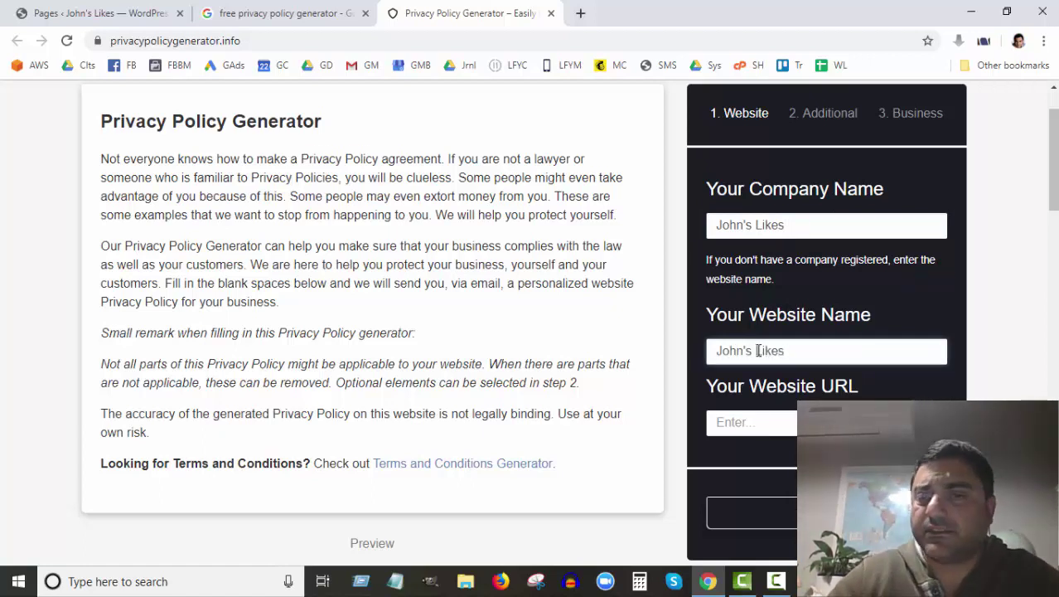
pyautogui.scroll(-2, 758, 344)
pyautogui.click(762, 267)
pyautogui.write('https')
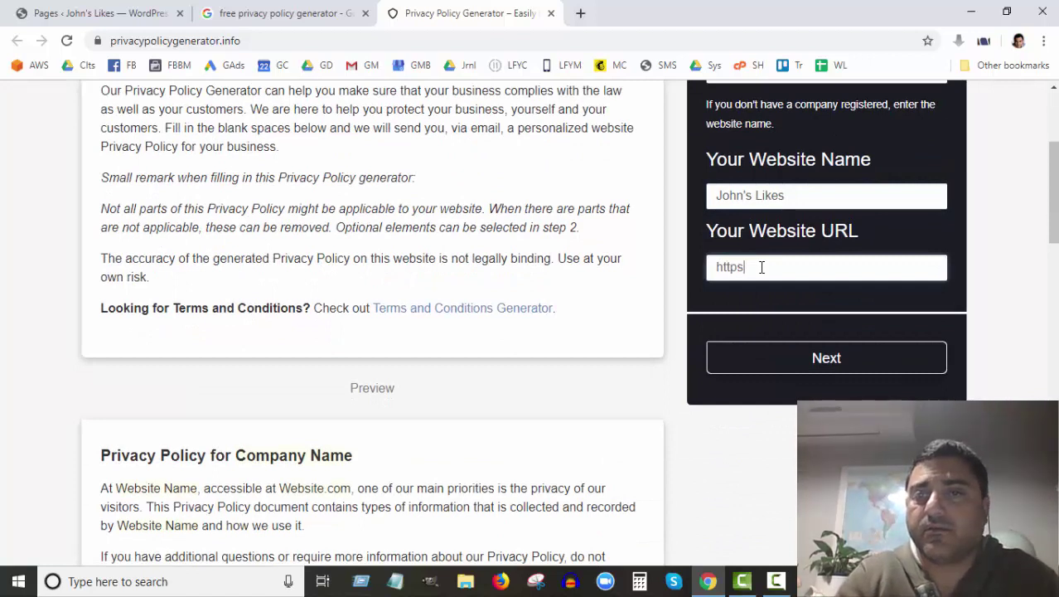
pyautogui.write('://johnsli')
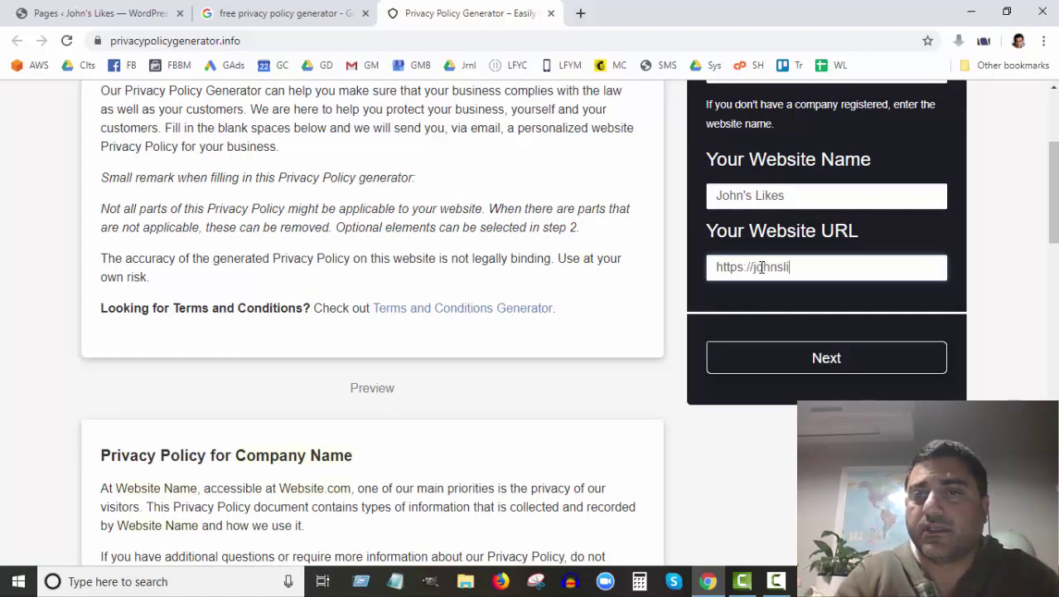
pyautogui.write('kes.com')
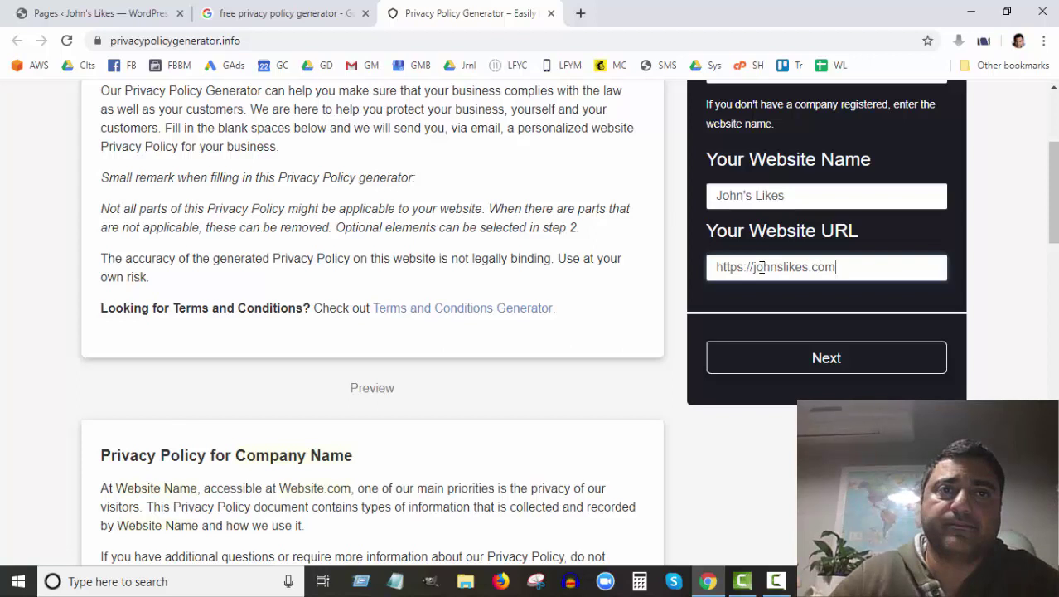
pyautogui.click(72, 14)
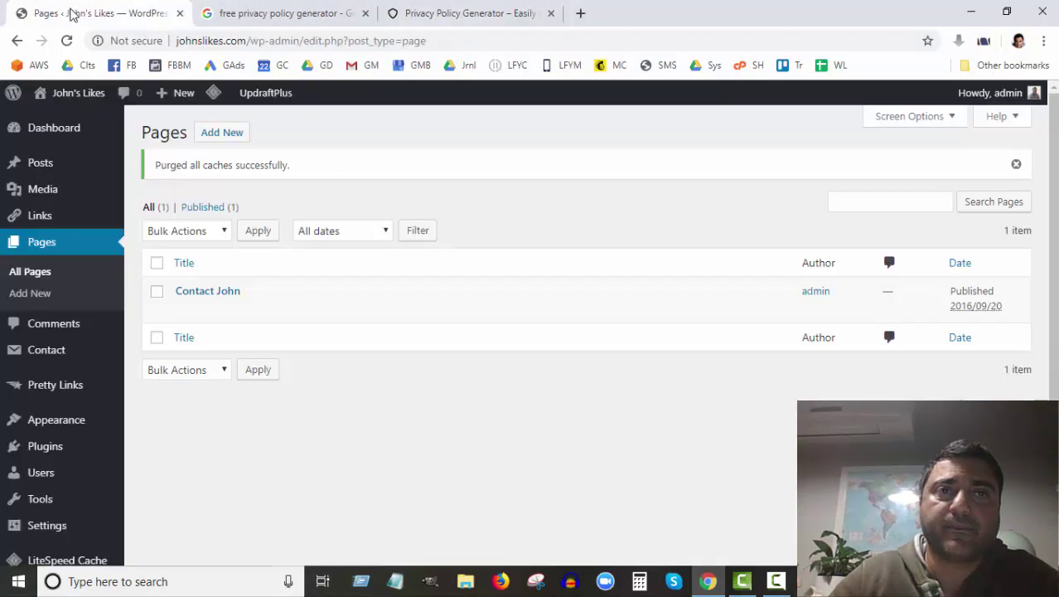
pyautogui.click(498, 15)
pyautogui.click(738, 270)
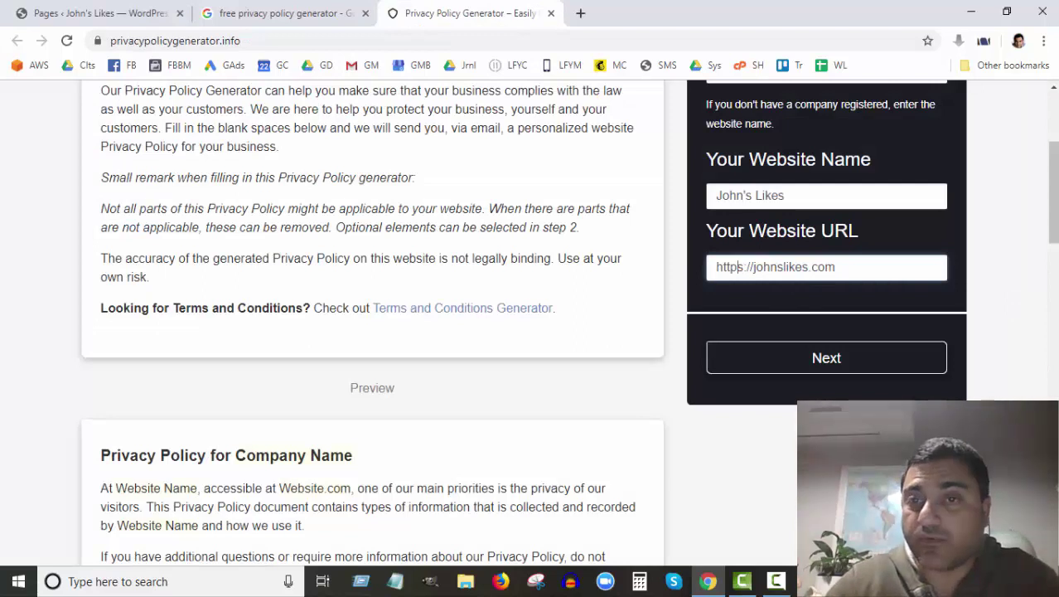
pyautogui.press('BackSpace')
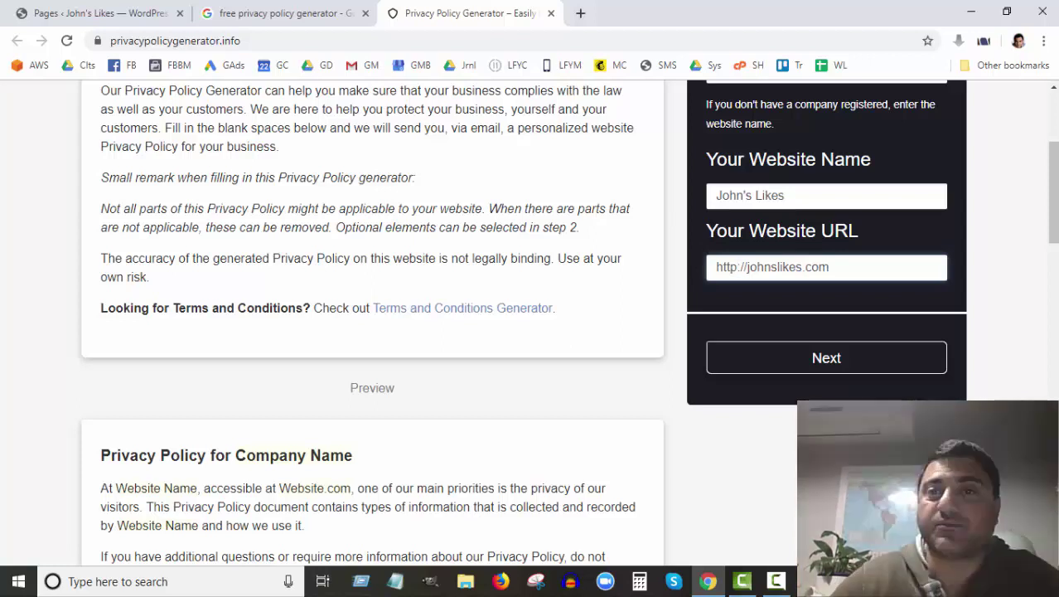
pyautogui.scroll(3, 838, 292)
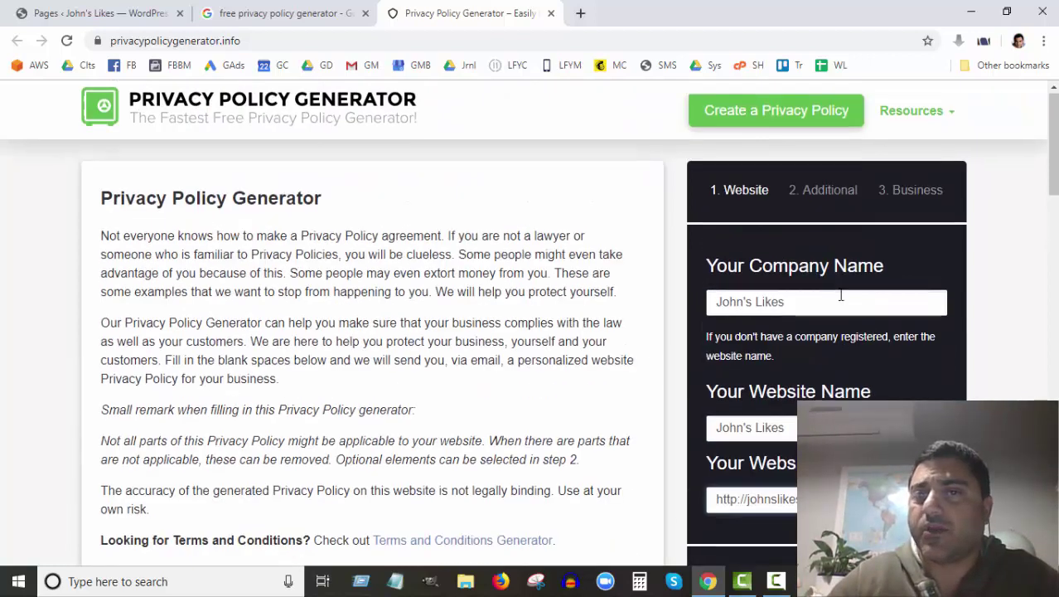
pyautogui.scroll(-4, 840, 295)
pyautogui.click(826, 282)
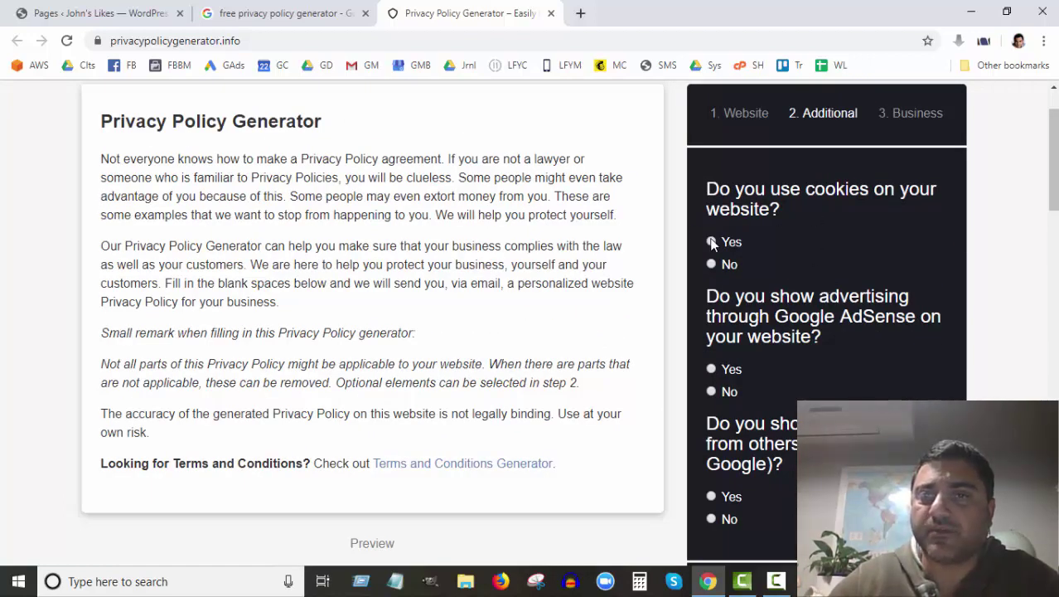
# Step: Answer No to Google AdSense and Yes to other-party advertising, then continue to the Business step
pyautogui.scroll(-2, 853, 324)
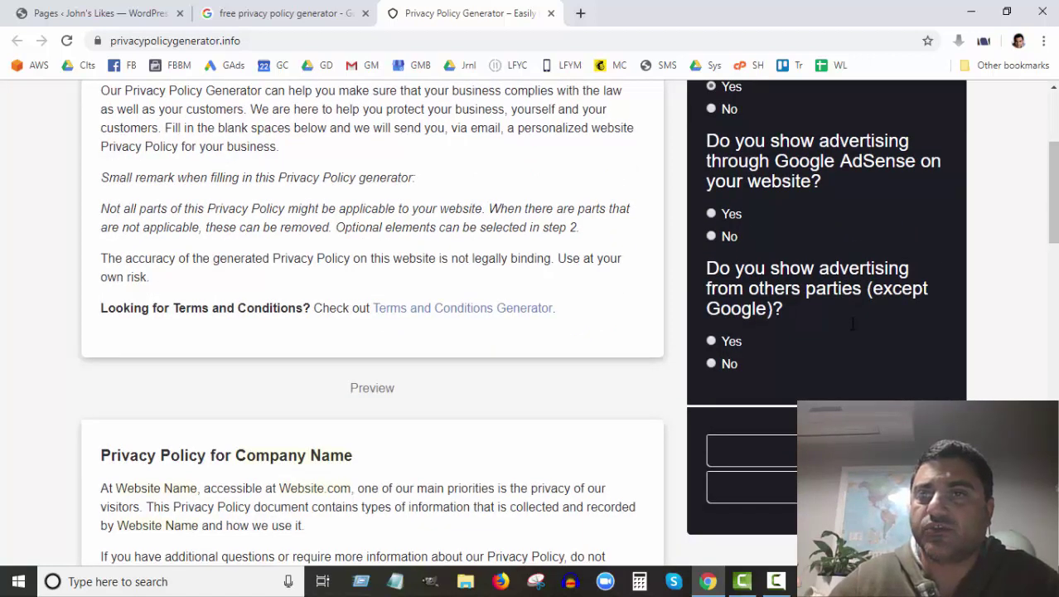
pyautogui.click(711, 237)
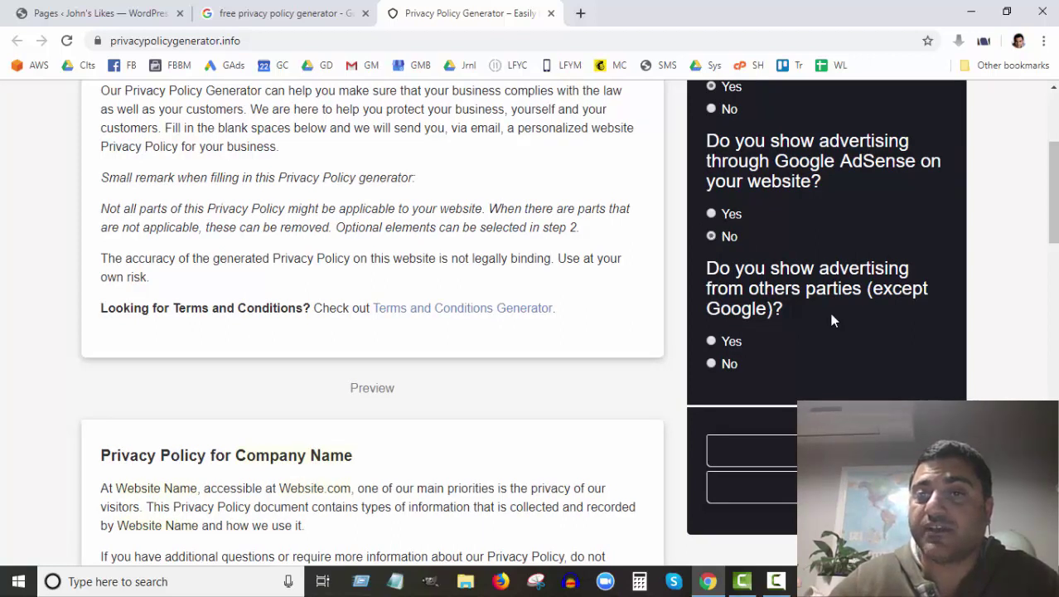
pyautogui.click(711, 341)
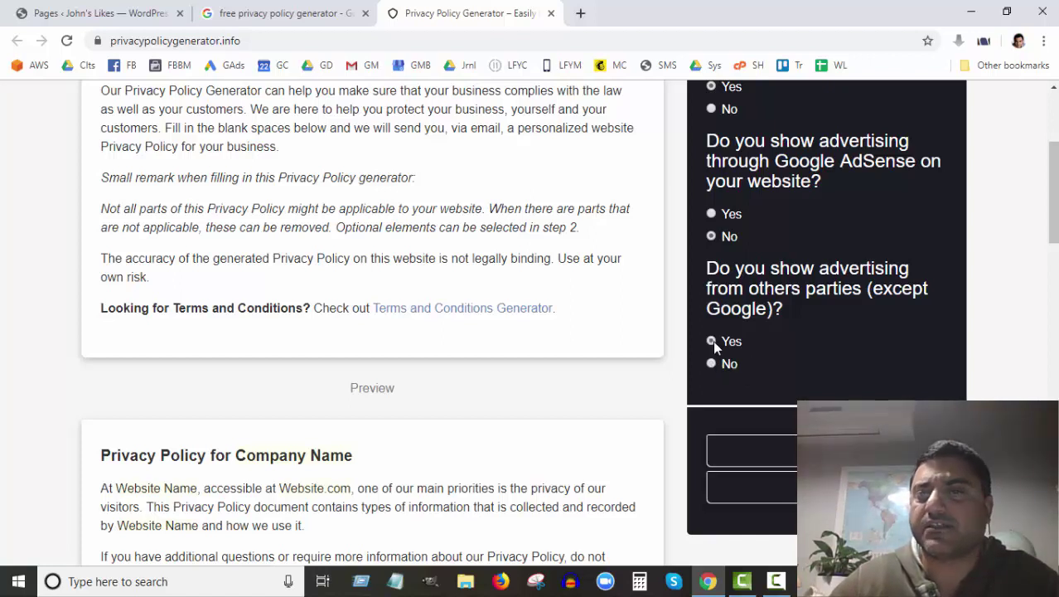
pyautogui.scroll(-2, 795, 334)
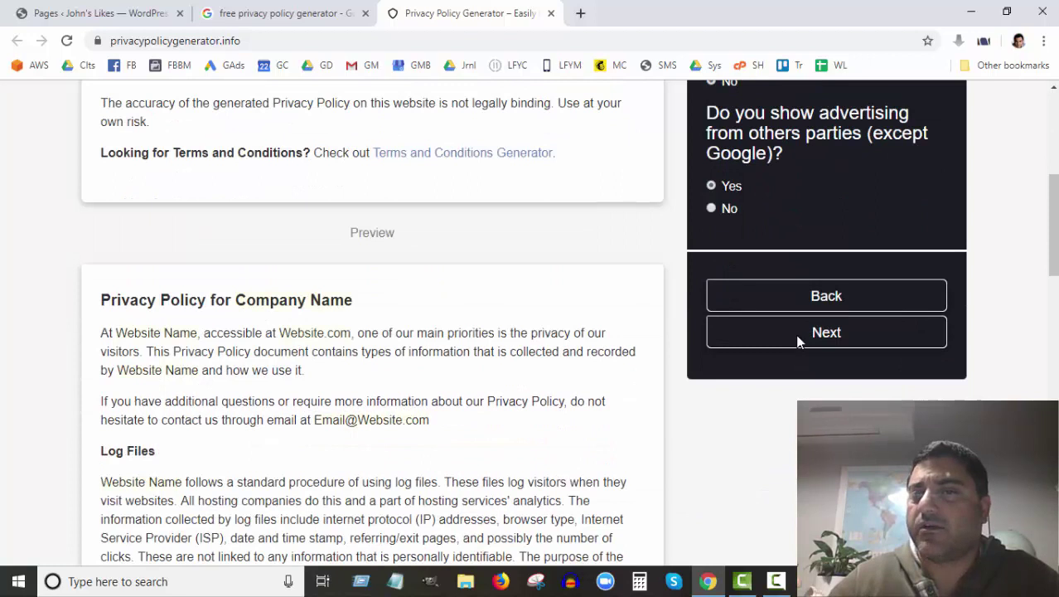
pyautogui.click(829, 338)
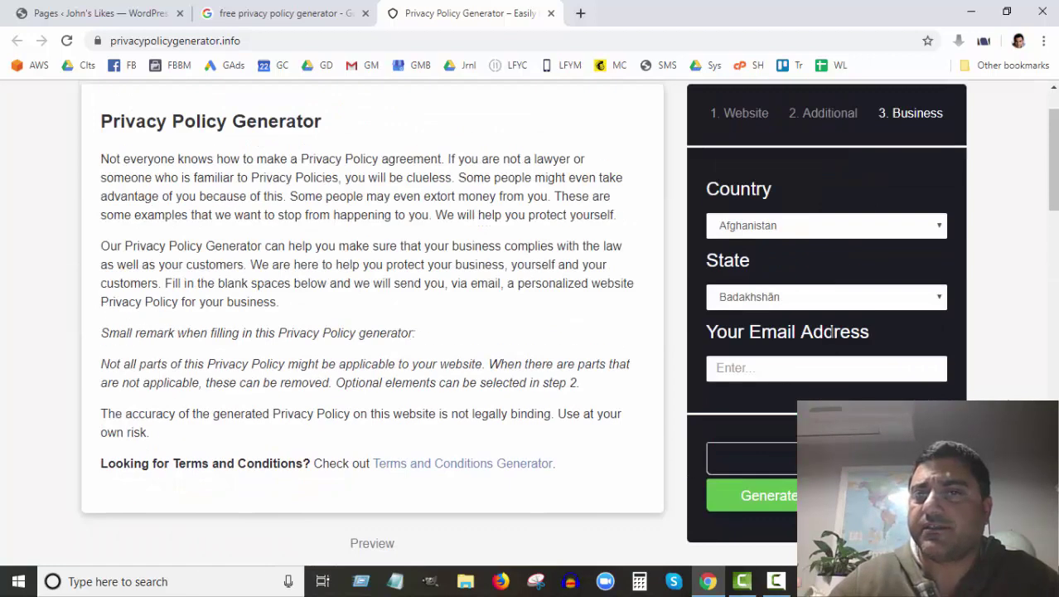
# Step: Set the country to Australia and the state to Queensland
pyautogui.scroll(-3, 832, 332)
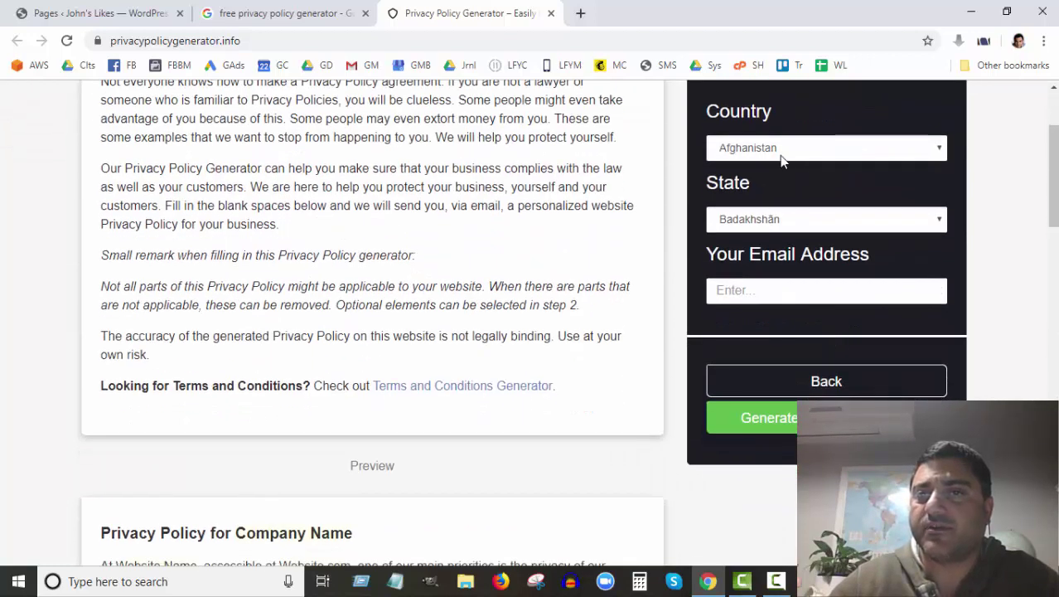
pyautogui.click(780, 156)
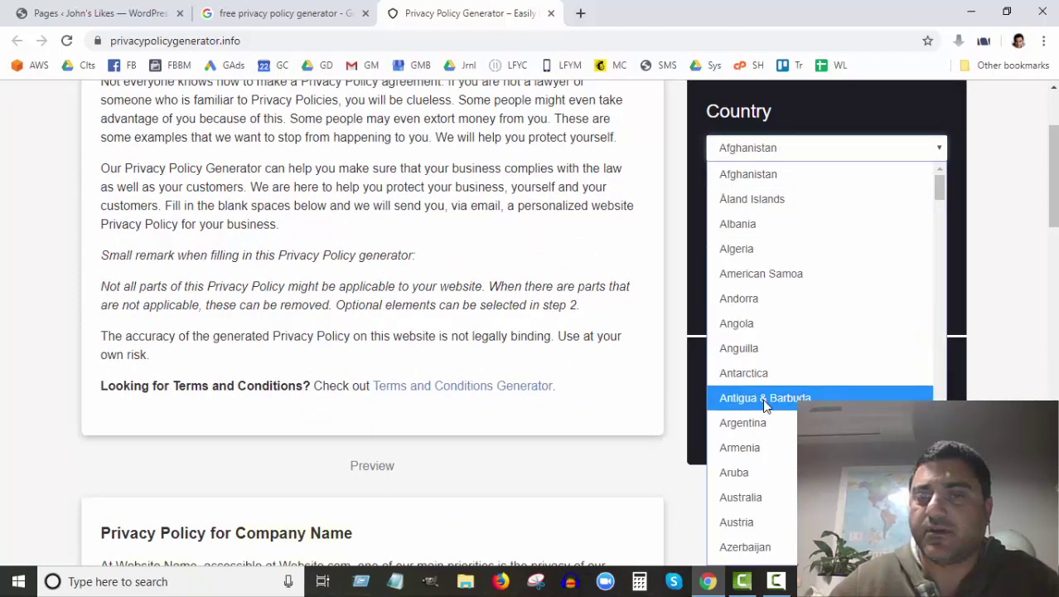
pyautogui.scroll(-4, 763, 398)
pyautogui.scroll(1, 772, 161)
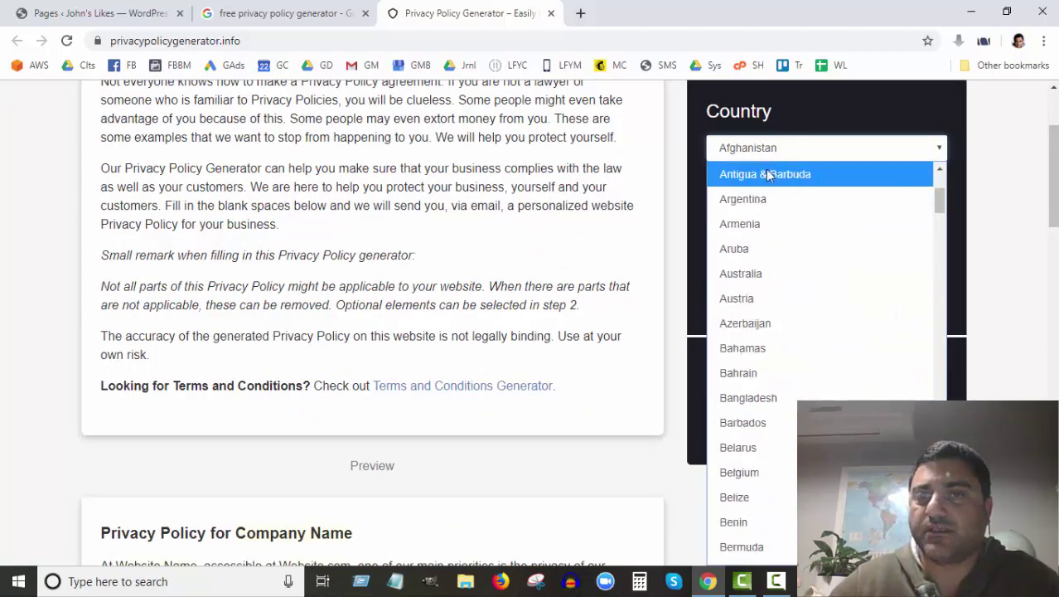
pyautogui.scroll(2, 763, 234)
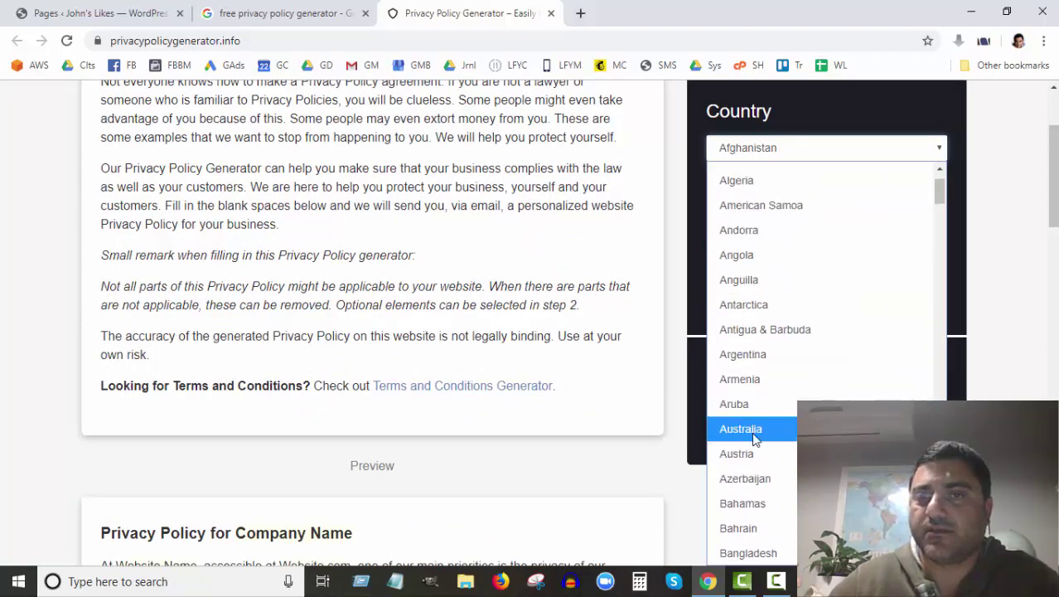
pyautogui.click(754, 440)
pyautogui.click(797, 221)
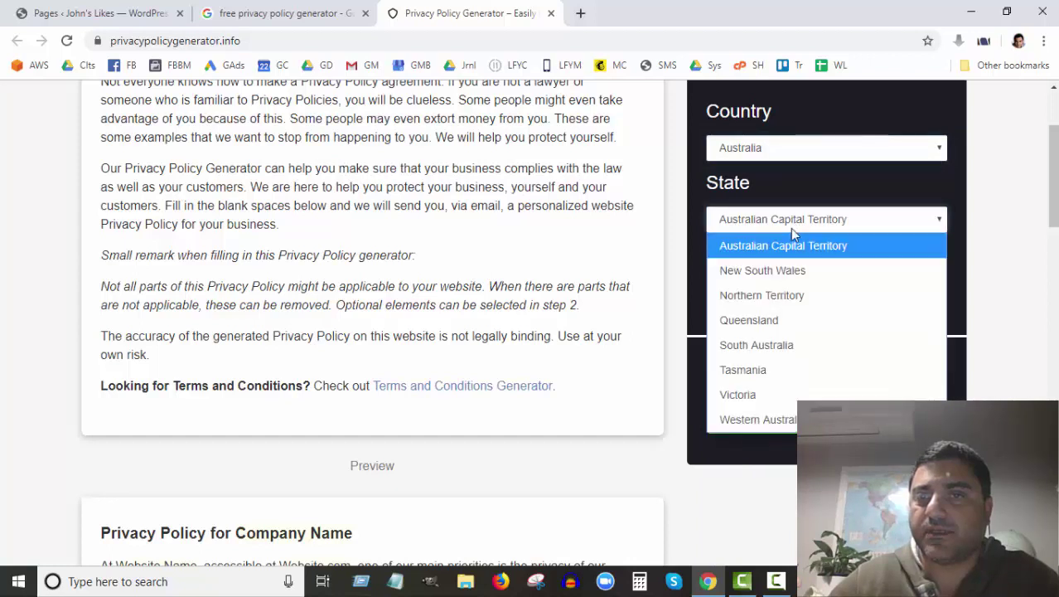
pyautogui.click(775, 323)
# Step: Enter the contact e-mail address and generate the privacy policy
pyautogui.click(769, 292)
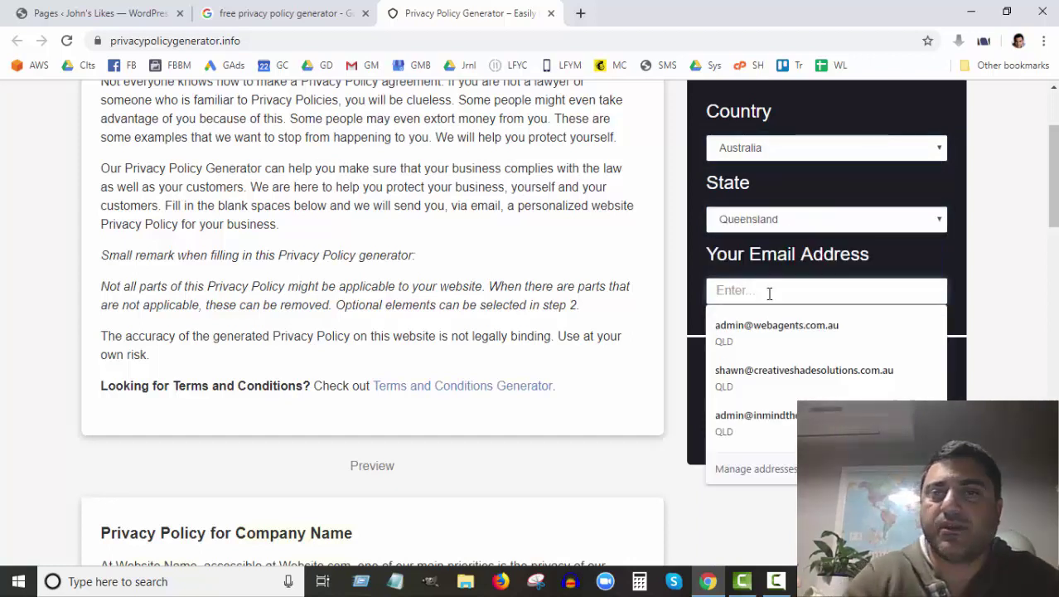
pyautogui.press('Down')
pyautogui.press('Return')
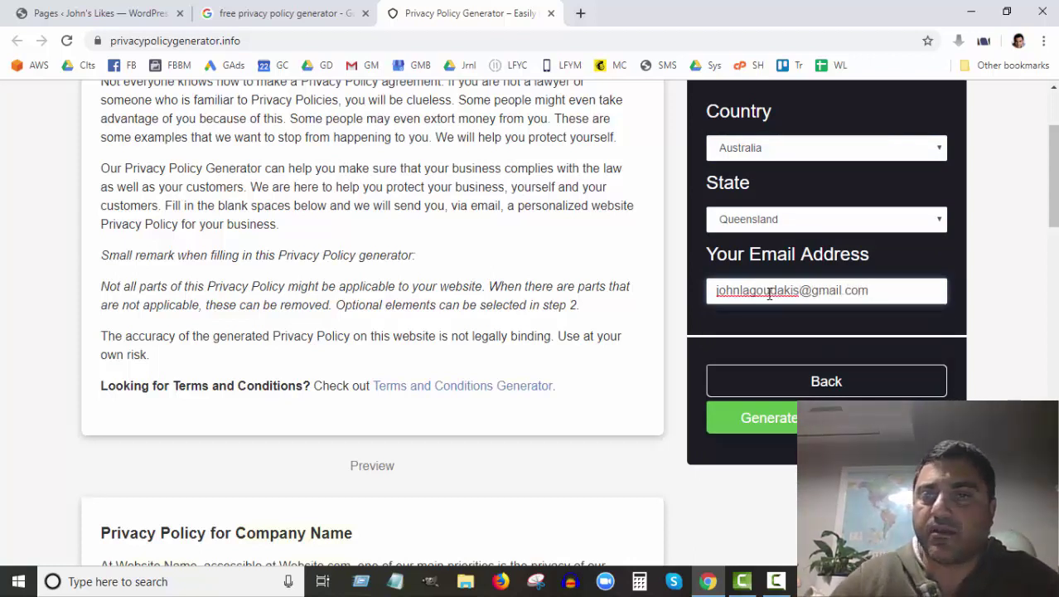
pyautogui.click(781, 318)
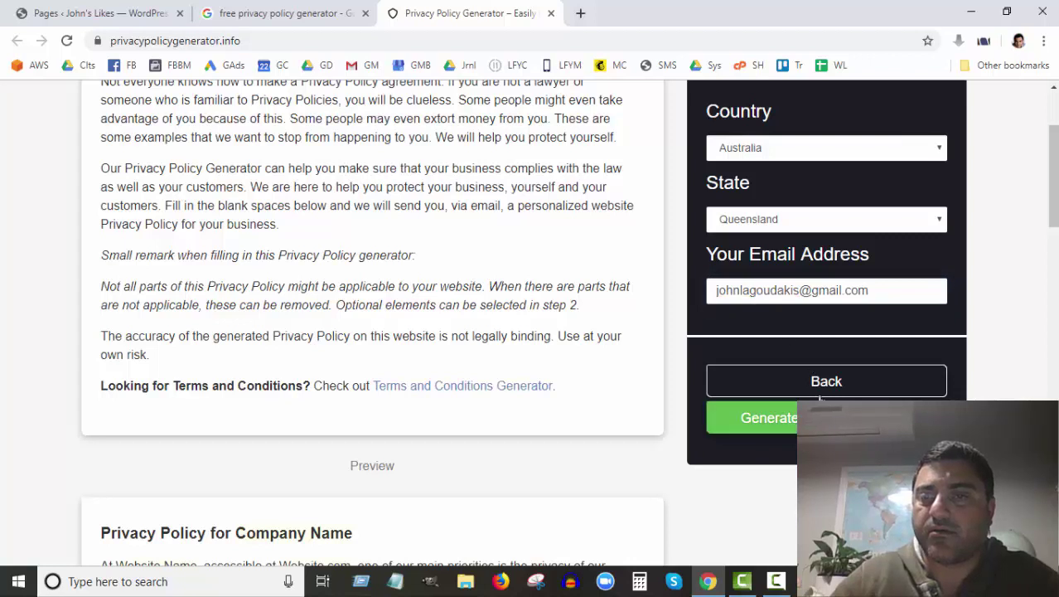
pyautogui.click(769, 418)
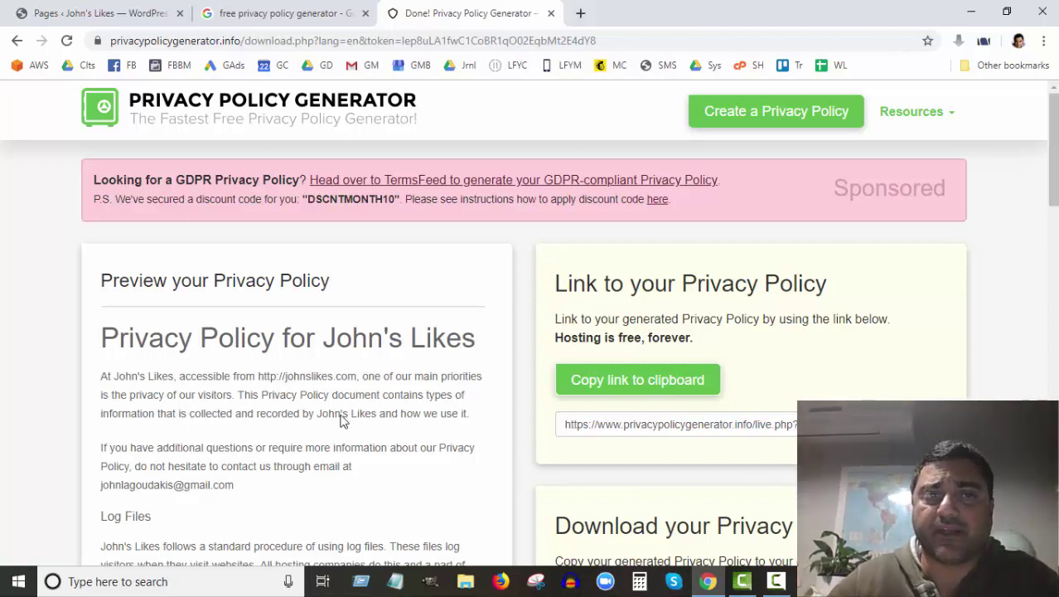
pyautogui.scroll(-2, 242, 337)
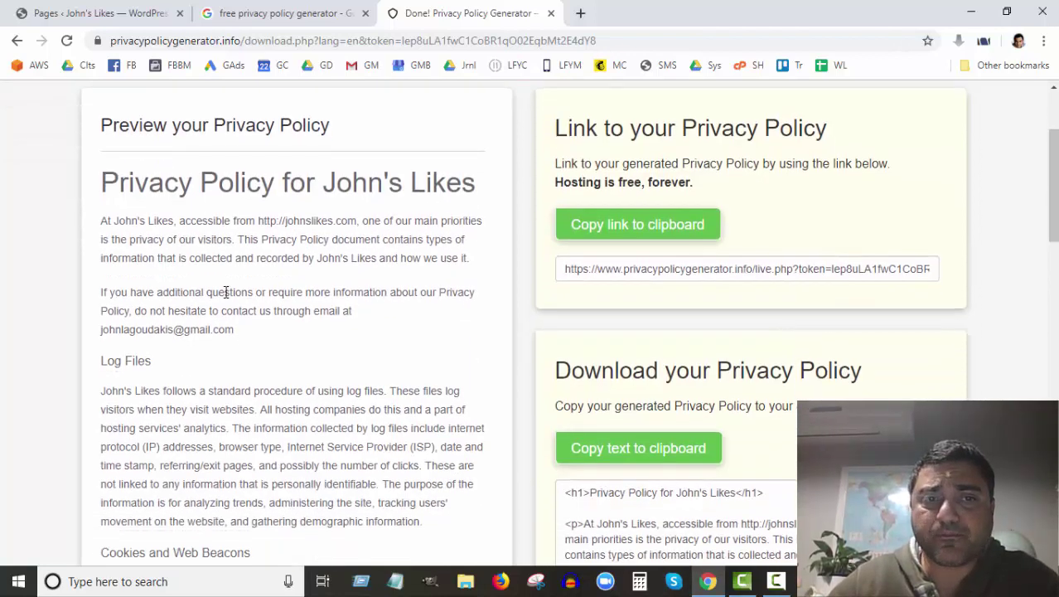
pyautogui.scroll(-2, 229, 311)
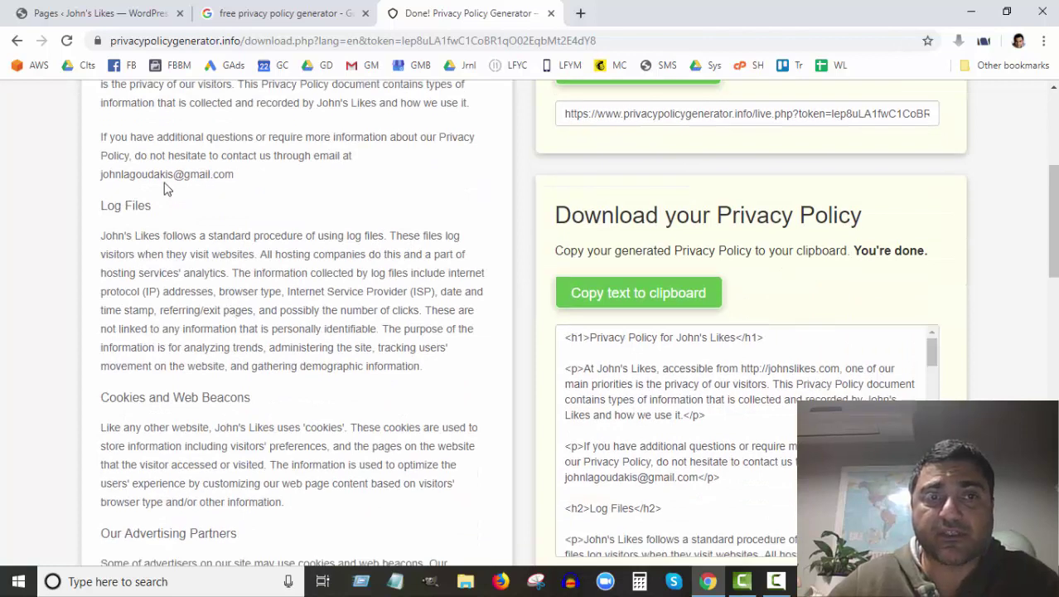
pyautogui.moveTo(235, 175); pyautogui.dragTo(106, 177)
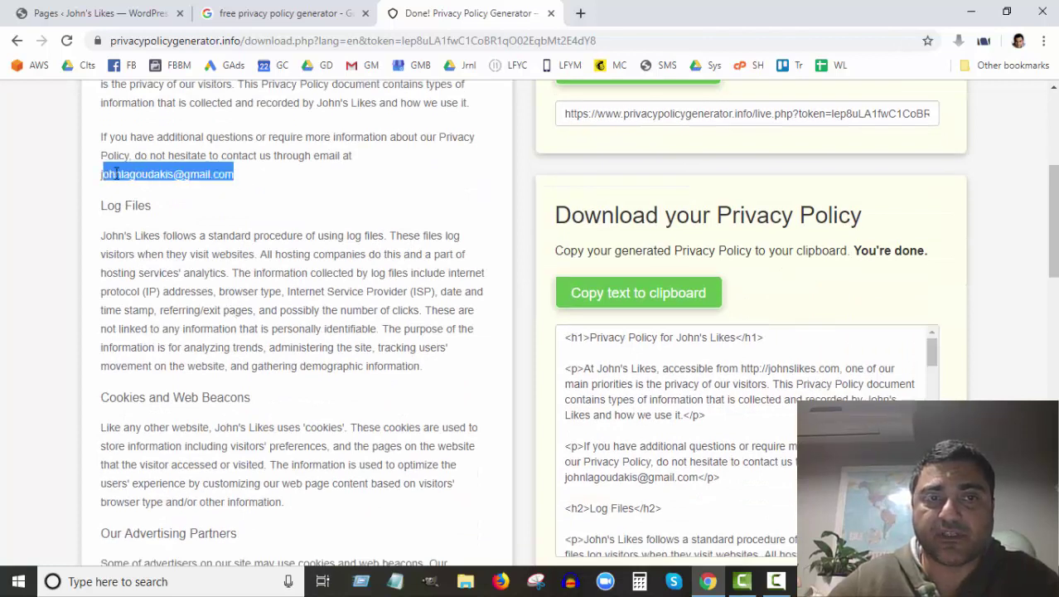
pyautogui.click(112, 174)
pyautogui.scroll(-4, 325, 409)
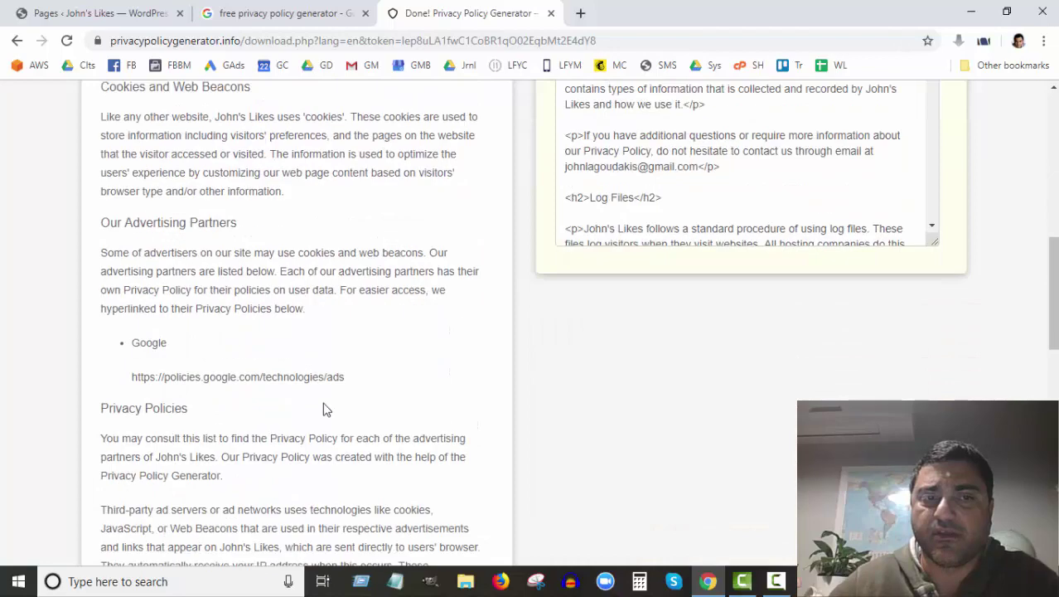
pyautogui.scroll(-3, 326, 409)
pyautogui.scroll(-8, 326, 408)
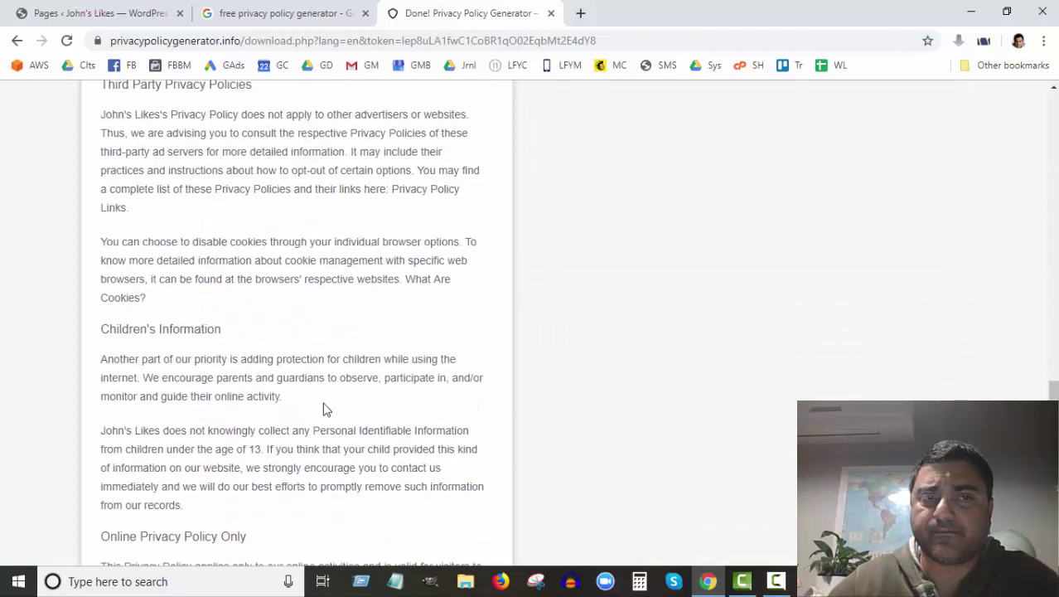
pyautogui.scroll(15, 323, 409)
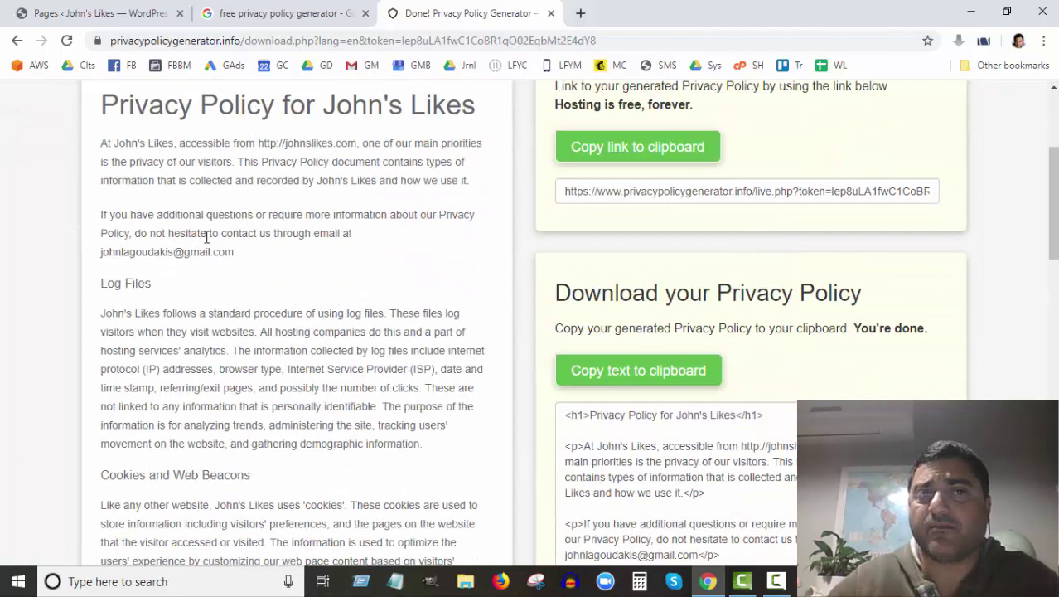
pyautogui.moveTo(257, 214); pyautogui.dragTo(242, 104)
pyautogui.click(248, 313)
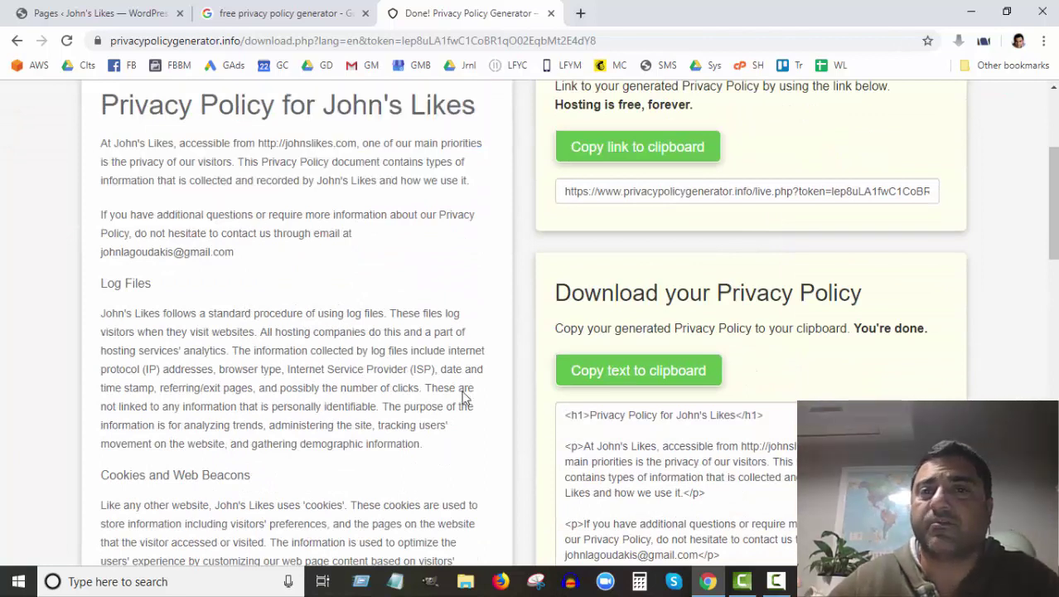
pyautogui.scroll(2, 548, 424)
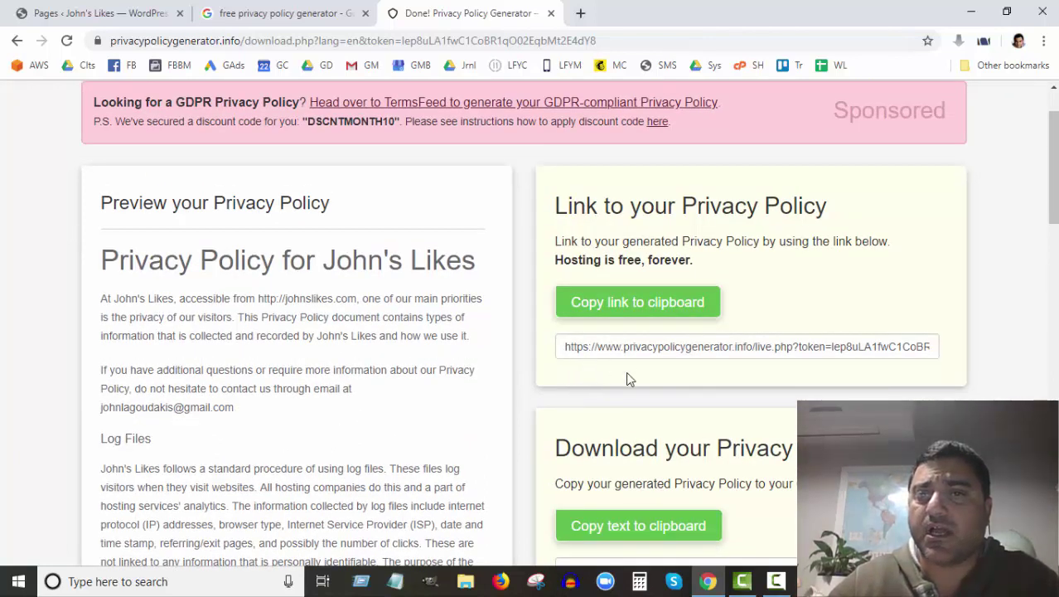
pyautogui.click(637, 306)
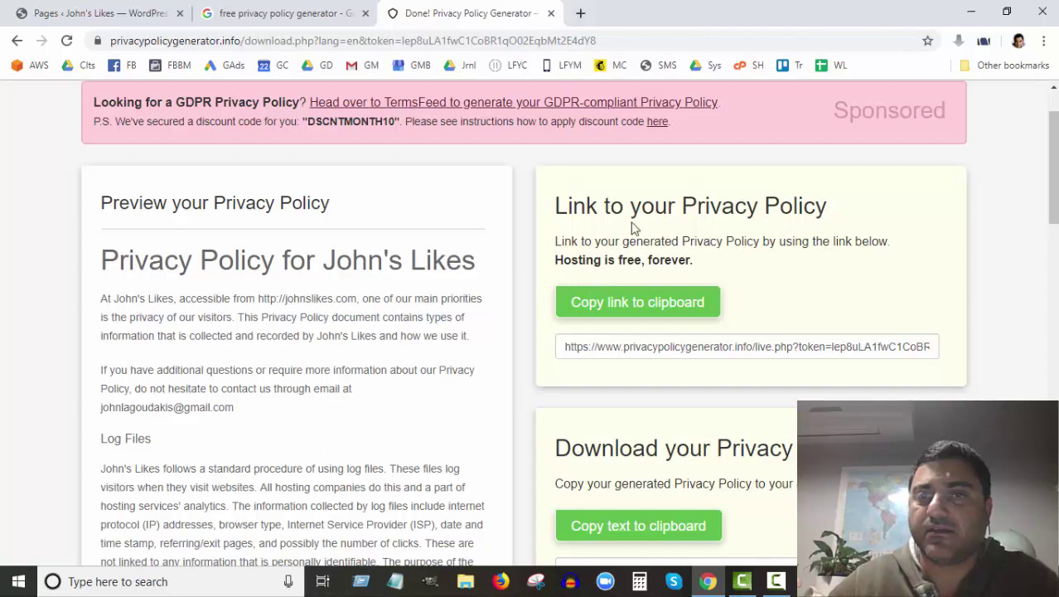
pyautogui.click(709, 304)
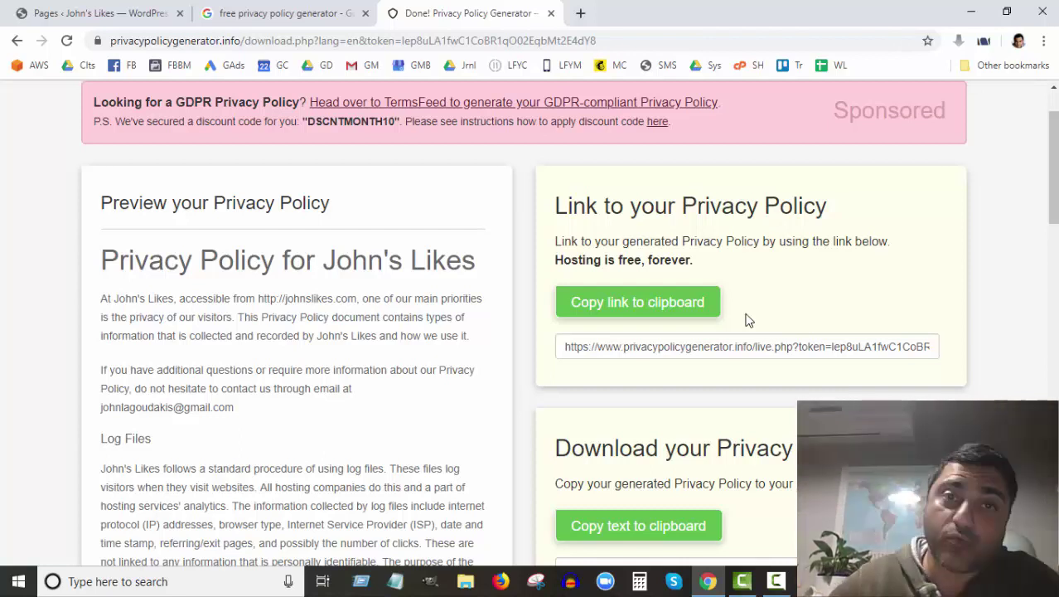
# Step: Scroll down to the generated policy HTML code and inspect its lines
pyautogui.scroll(-2, 749, 394)
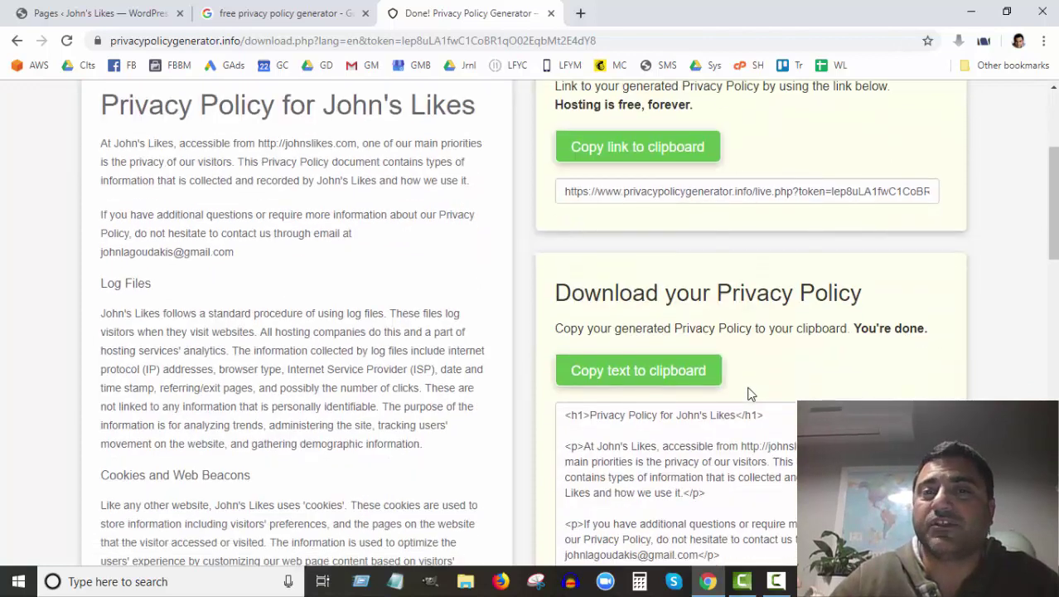
pyautogui.scroll(-1, 748, 393)
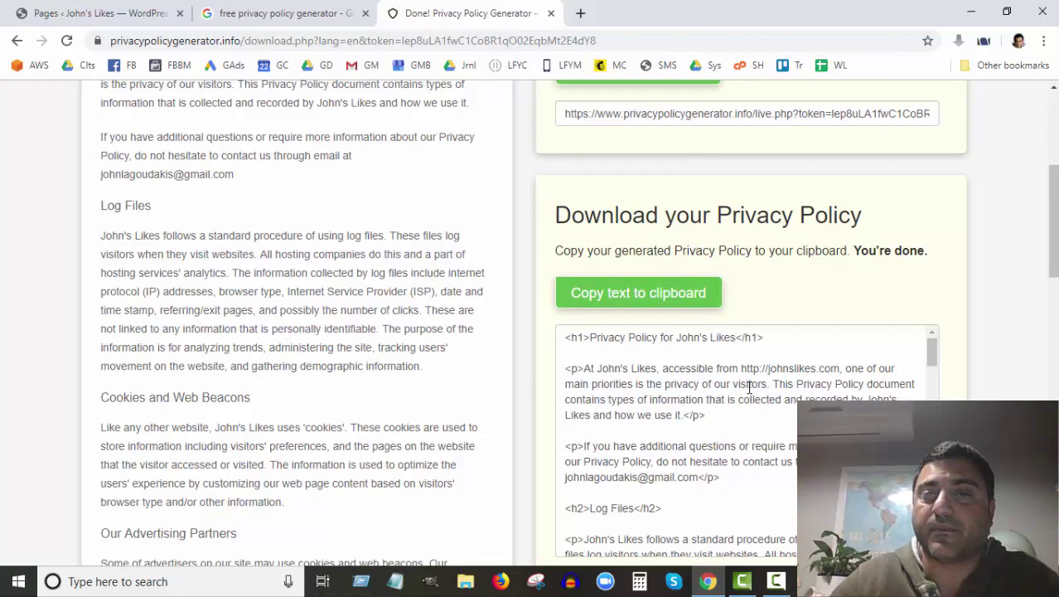
pyautogui.scroll(-4, 748, 387)
pyautogui.scroll(-2, 556, 374)
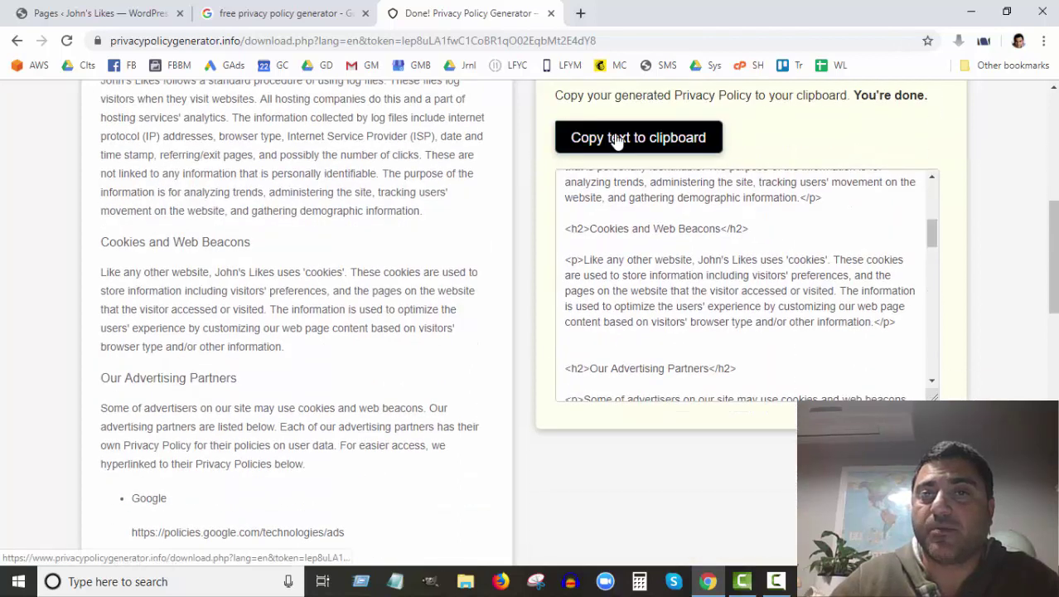
pyautogui.tripleClick(576, 233)
pyautogui.click(612, 290)
pyautogui.moveTo(571, 226); pyautogui.dragTo(619, 225)
pyautogui.click(626, 228)
# Step: Copy the full policy text to the clipboard and return to the WordPress Pages list
pyautogui.scroll(5, 630, 238)
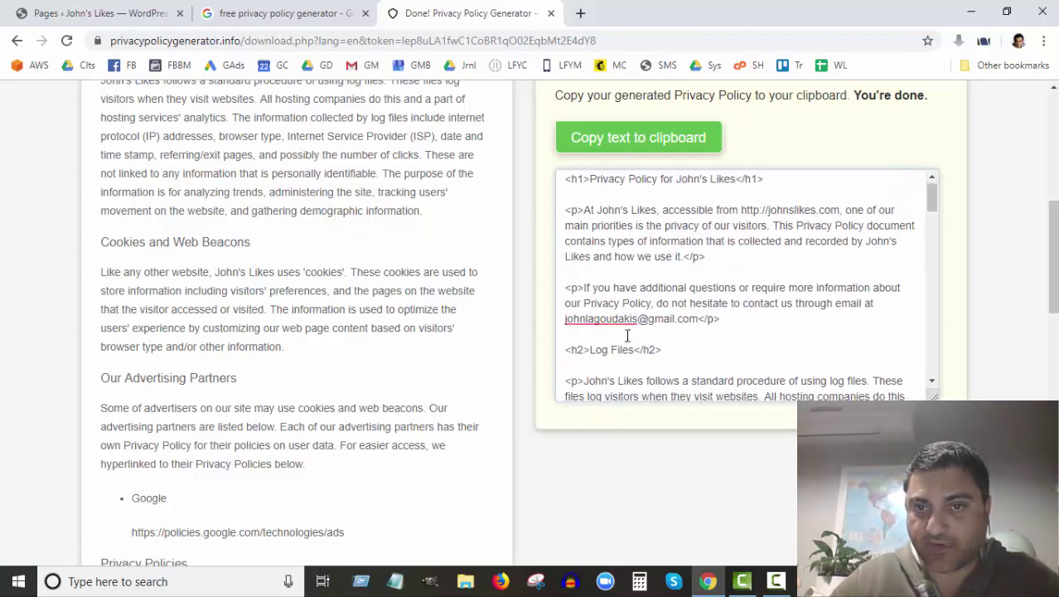
pyautogui.scroll(-3, 627, 336)
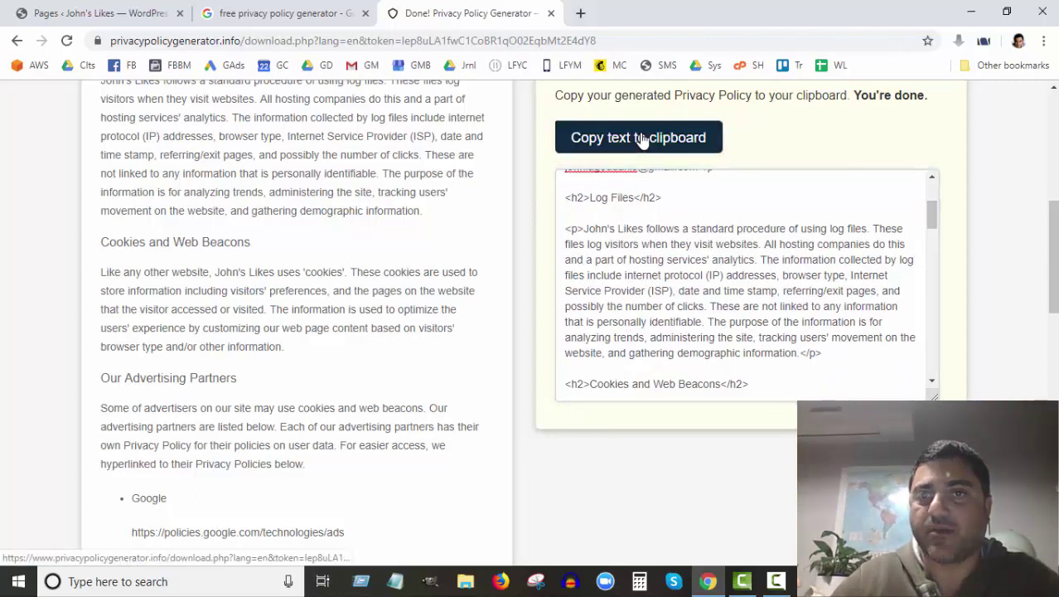
pyautogui.click(641, 138)
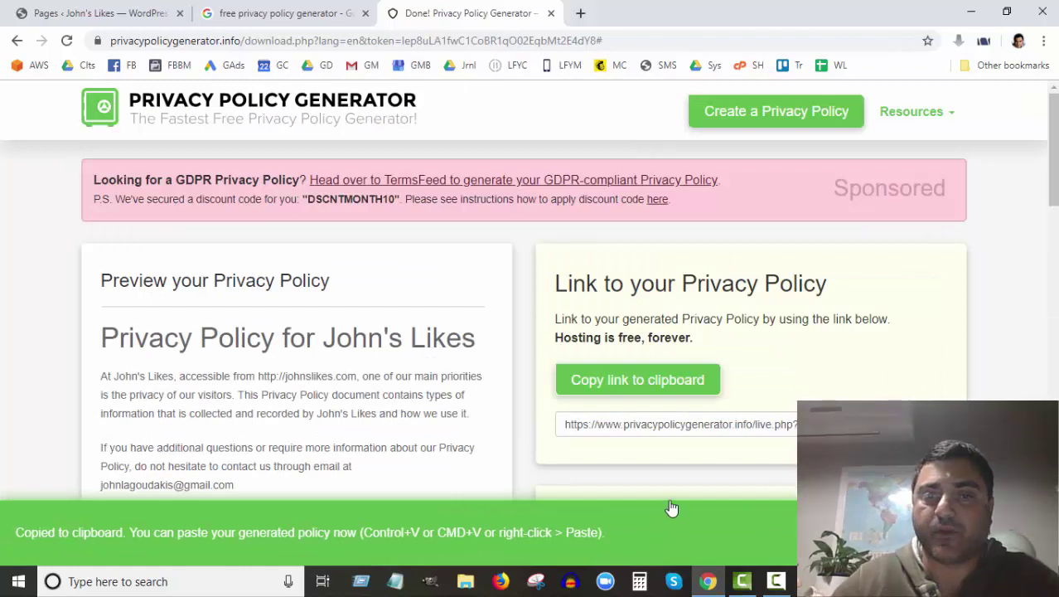
pyautogui.scroll(-4, 676, 451)
pyautogui.scroll(-5, 679, 443)
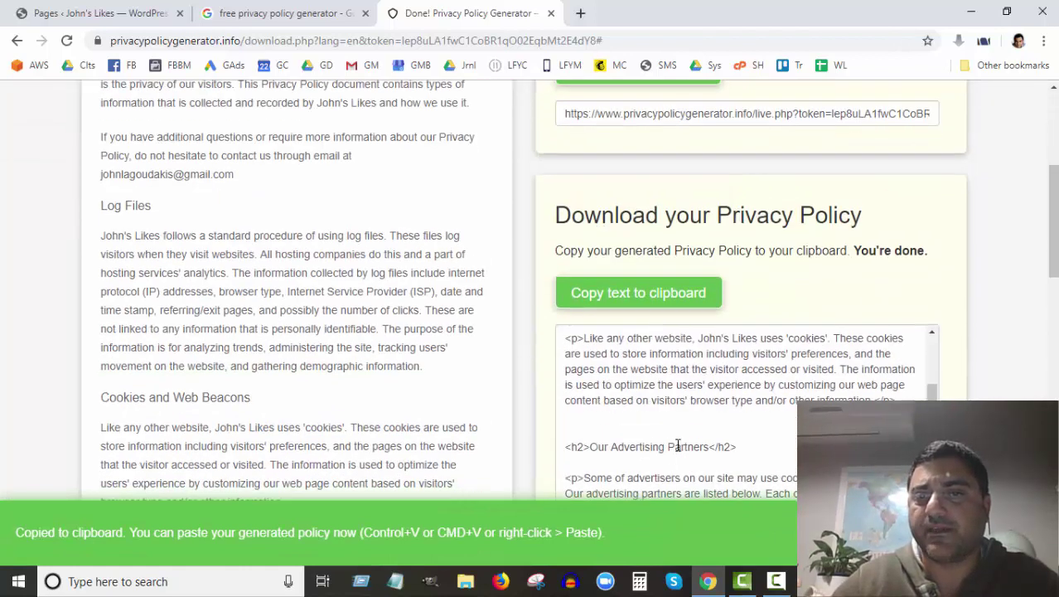
pyautogui.click(88, 14)
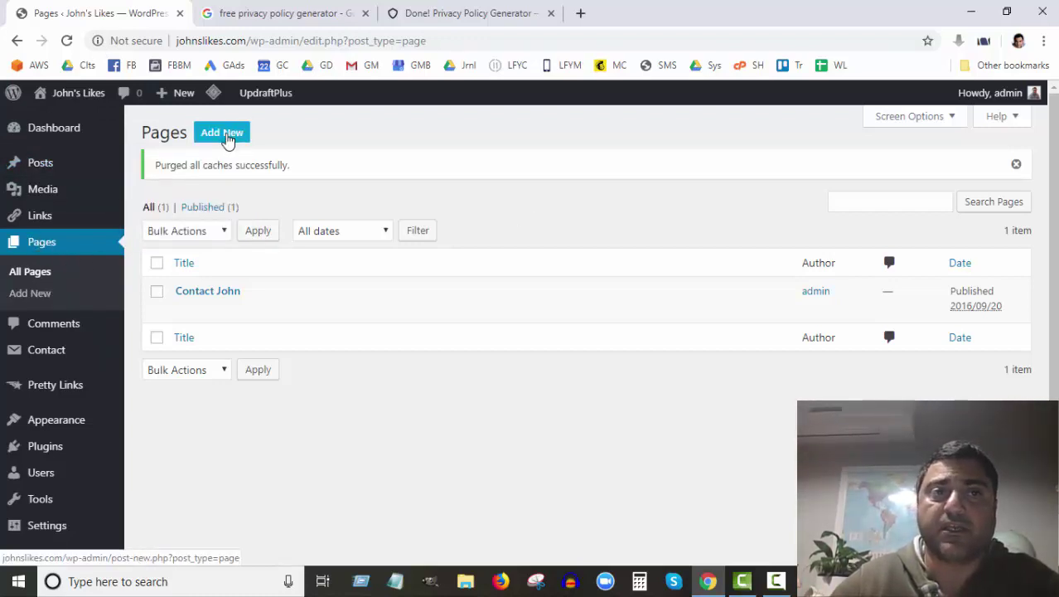
# Step: Start a new page from the John's Likes Pages list with Add New
pyautogui.click(226, 136)
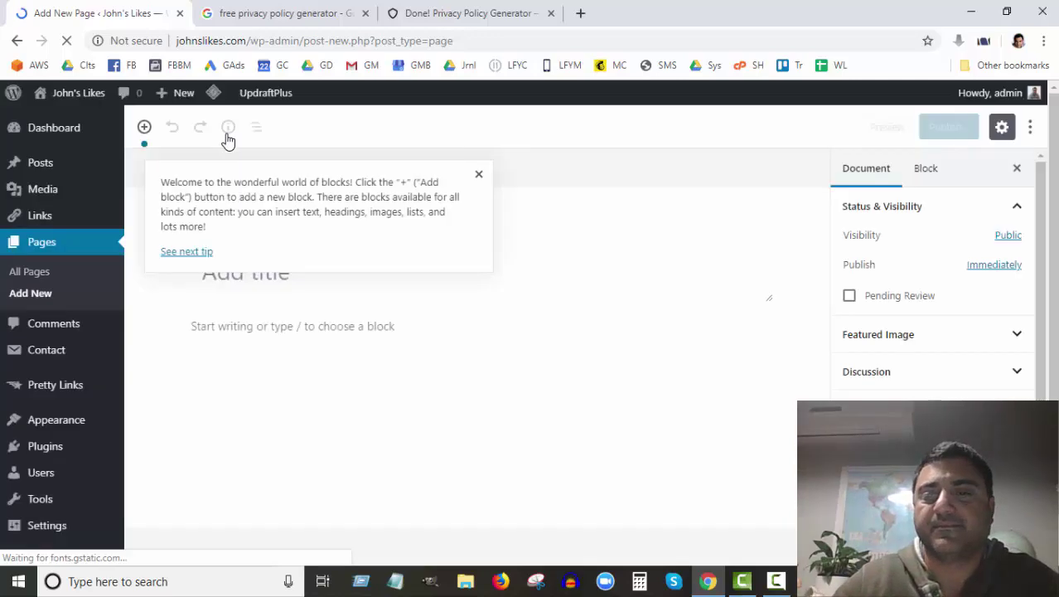
# Step: Dismiss the welcome tip, title the page 'Privacy Policy', and close the settings sidebar
pyautogui.click(478, 174)
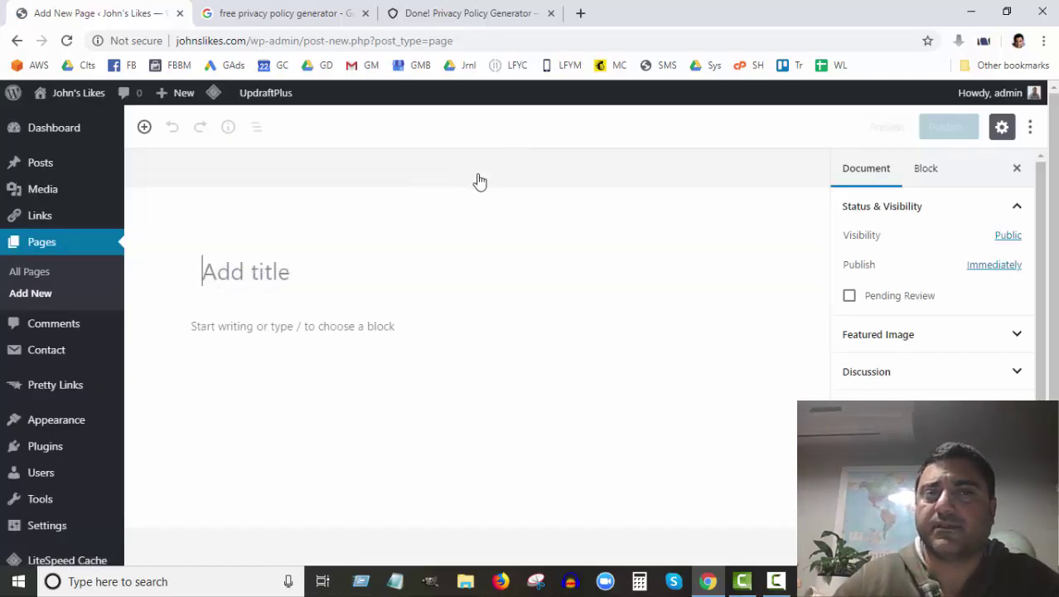
pyautogui.click(253, 275)
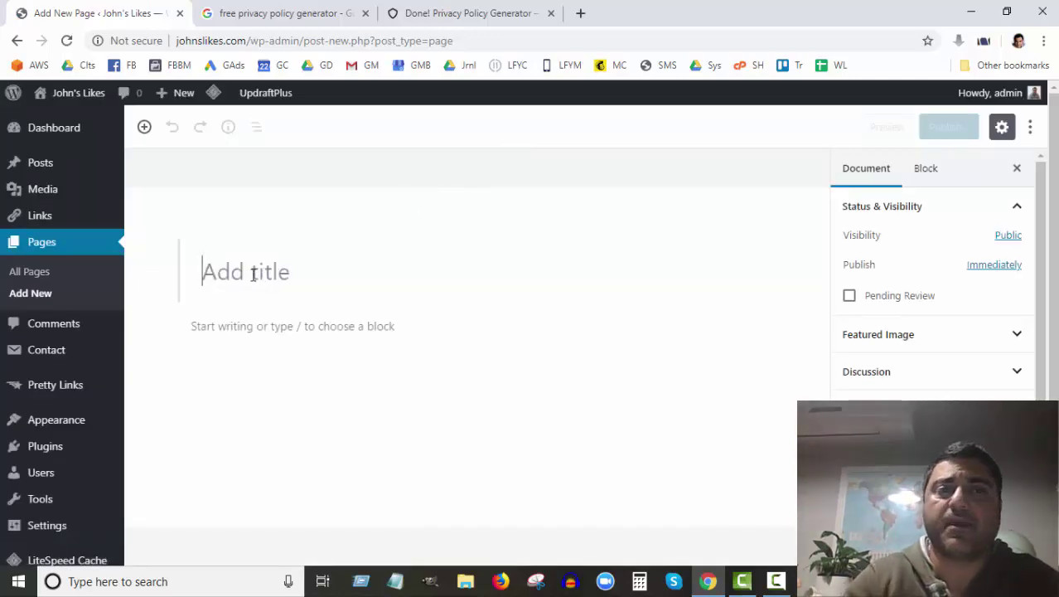
pyautogui.write('Privacy Policy')
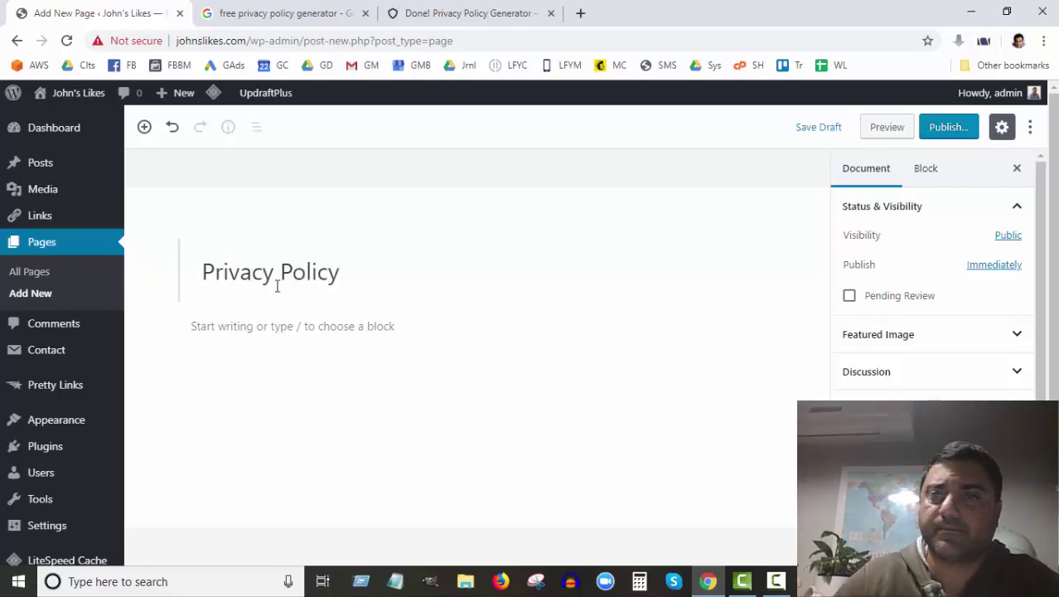
pyautogui.click(297, 330)
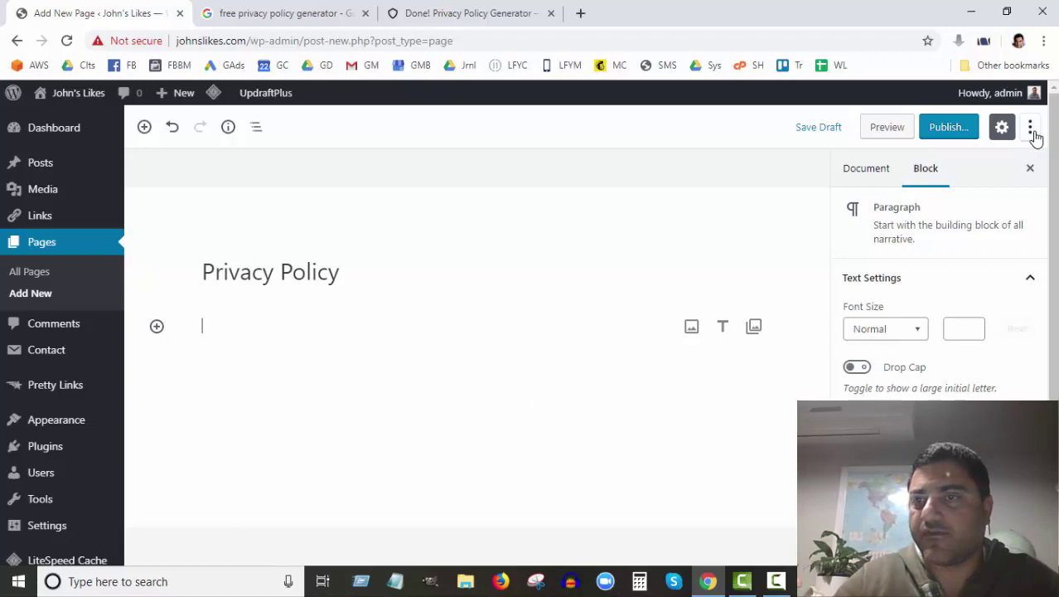
pyautogui.click(1003, 129)
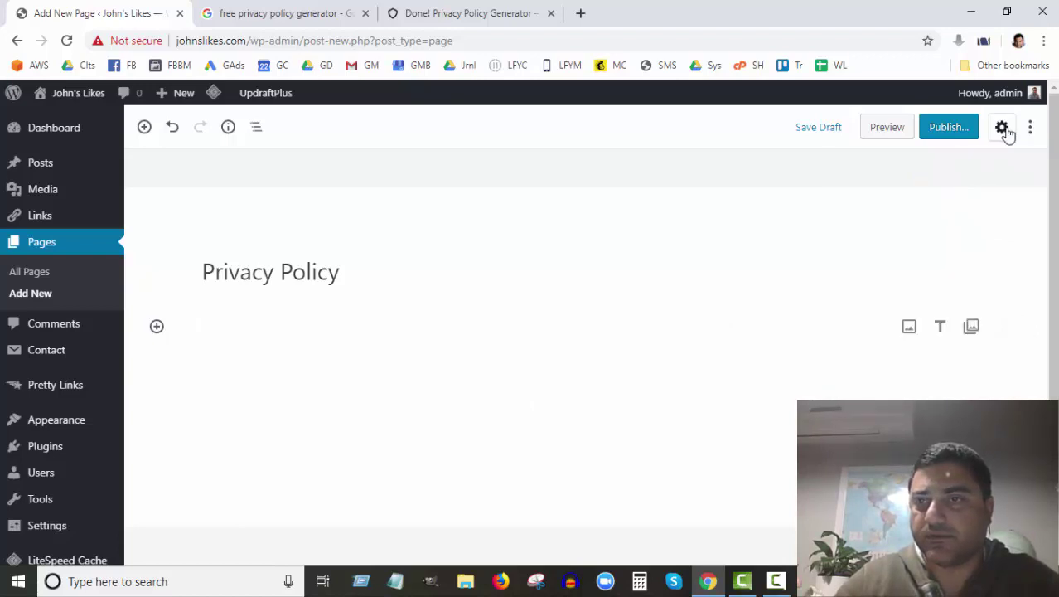
pyautogui.click(1002, 129)
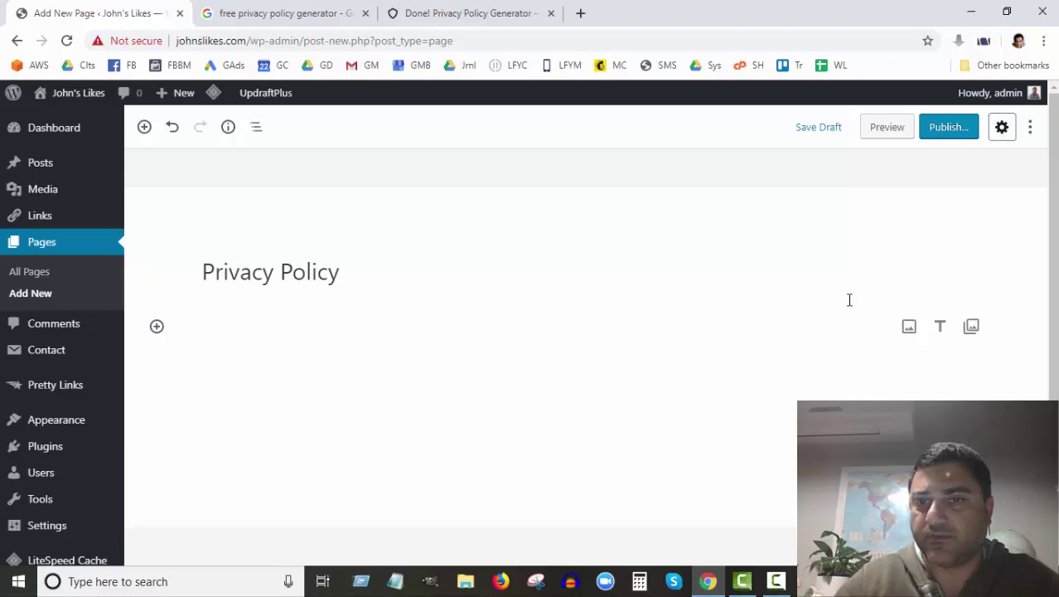
pyautogui.scroll(-1, 801, 360)
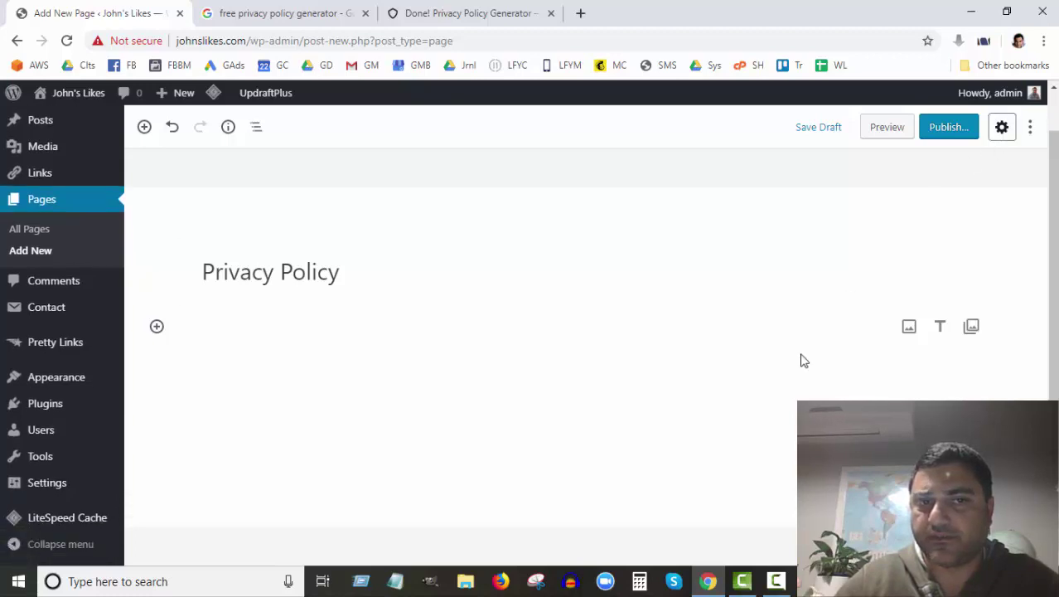
pyautogui.click(1032, 136)
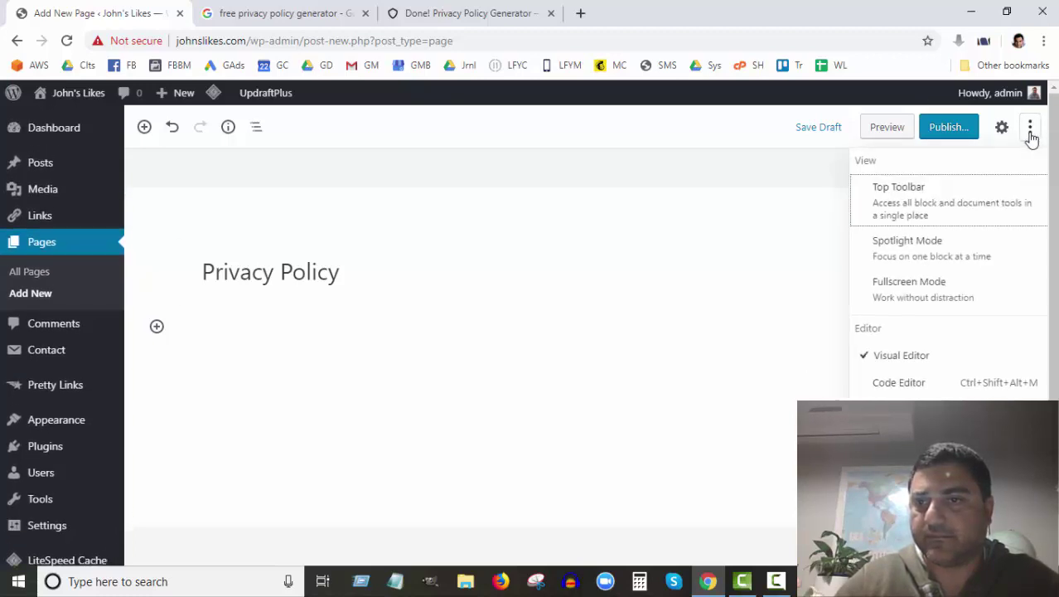
# Step: Switch to the Code Editor and paste the generated privacy policy HTML
pyautogui.click(892, 385)
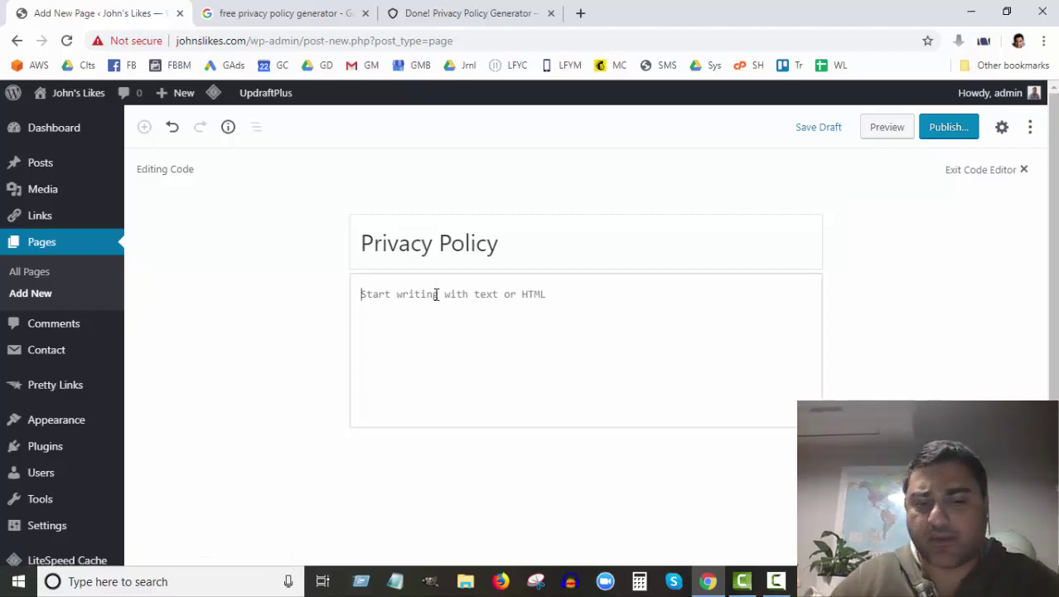
pyautogui.hotkey('ctrl', 'v')
pyautogui.scroll(15, 436, 295)
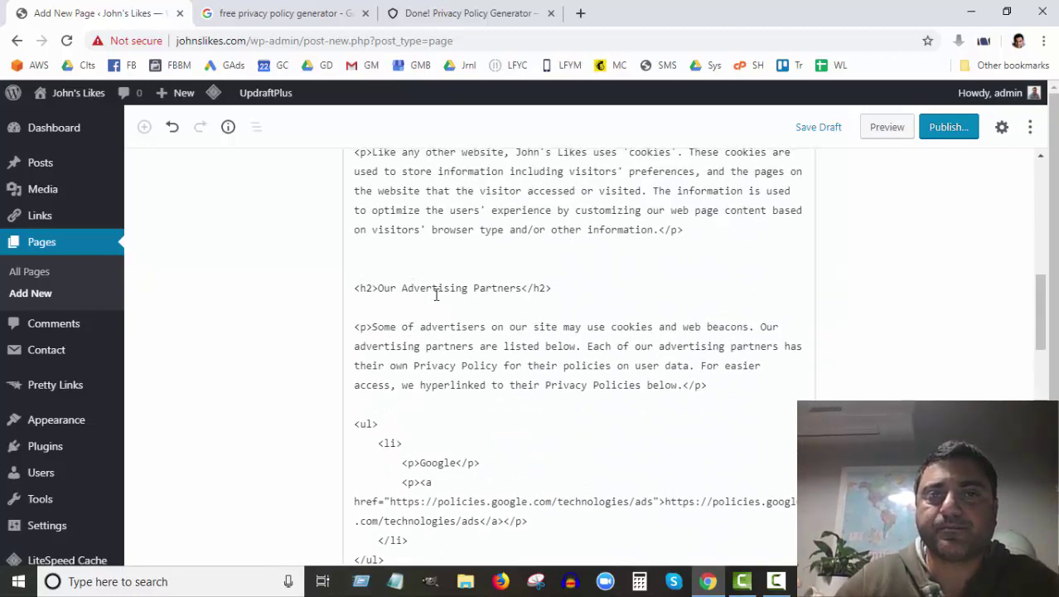
pyautogui.scroll(10, 436, 294)
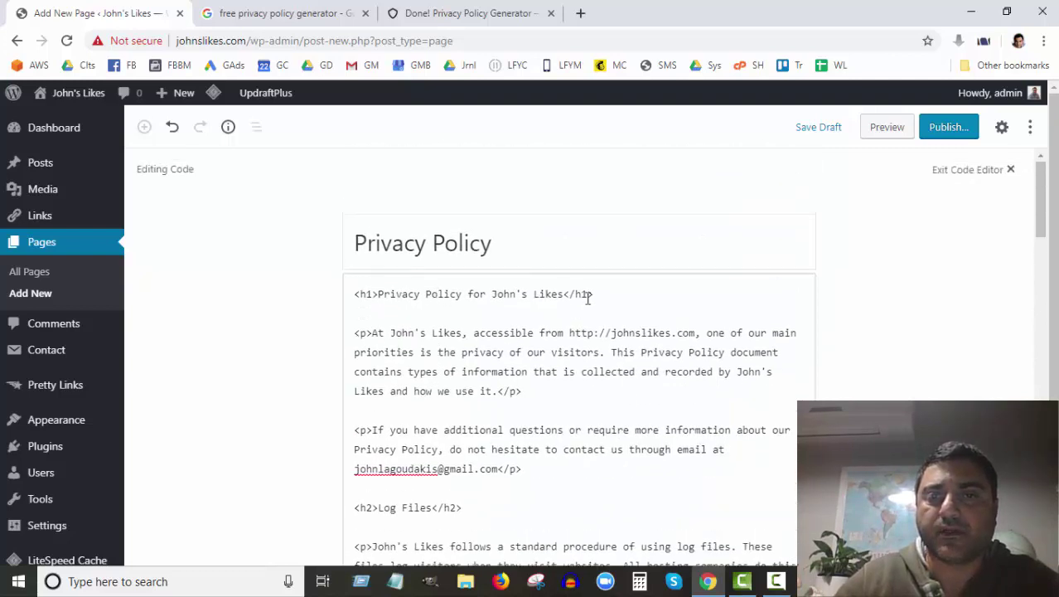
# Step: Delete the <h1>Privacy Policy for John's Likes</h1> line and its leftover blank lines
pyautogui.moveTo(598, 294); pyautogui.dragTo(533, 295)
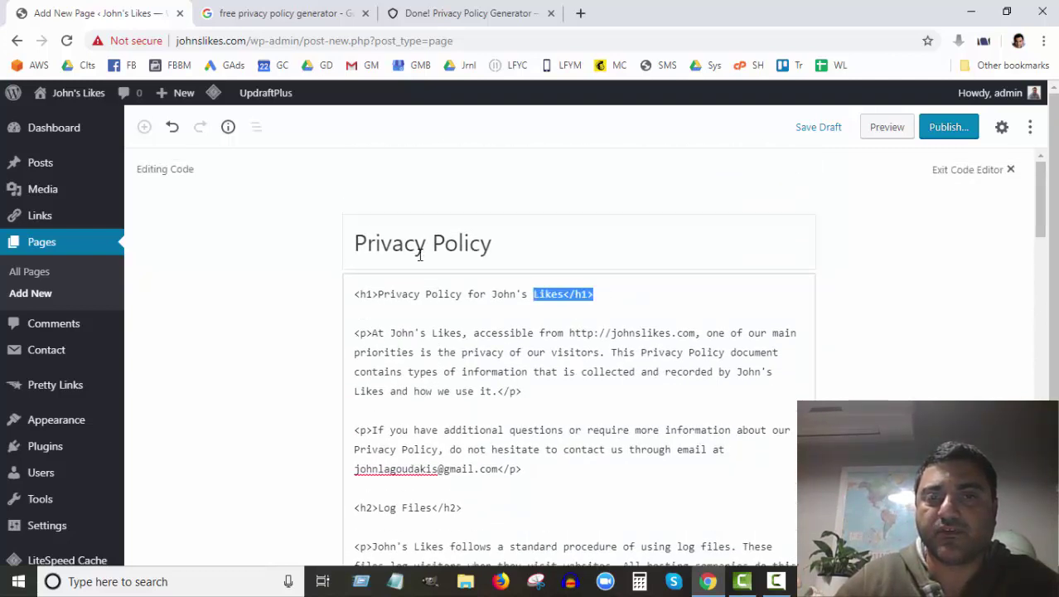
pyautogui.click(557, 293)
pyautogui.moveTo(598, 294); pyautogui.dragTo(349, 292)
pyautogui.press('Delete')
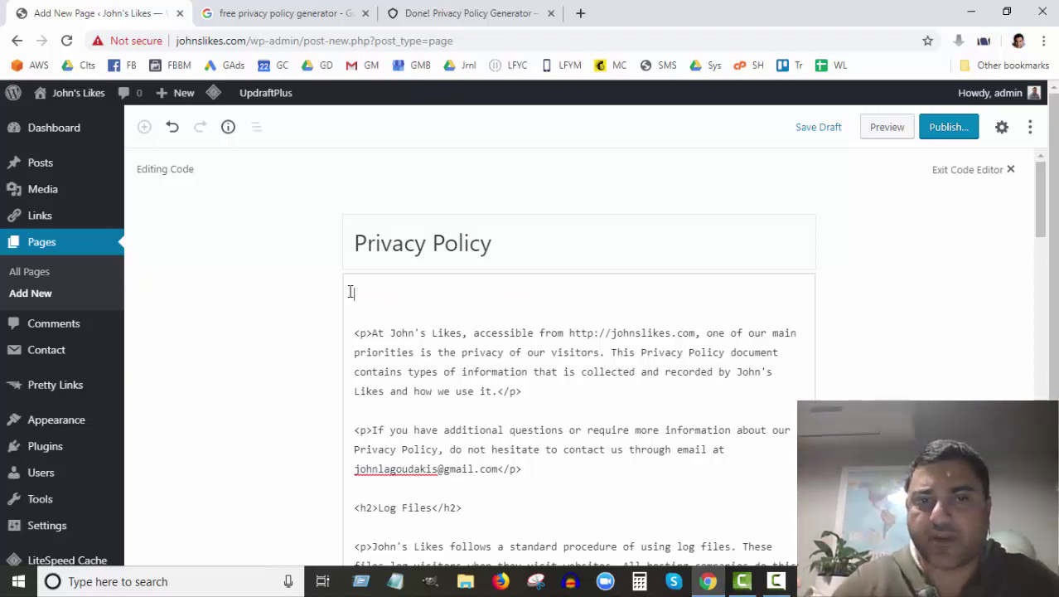
pyautogui.press('Delete')
pyautogui.press('Delete')
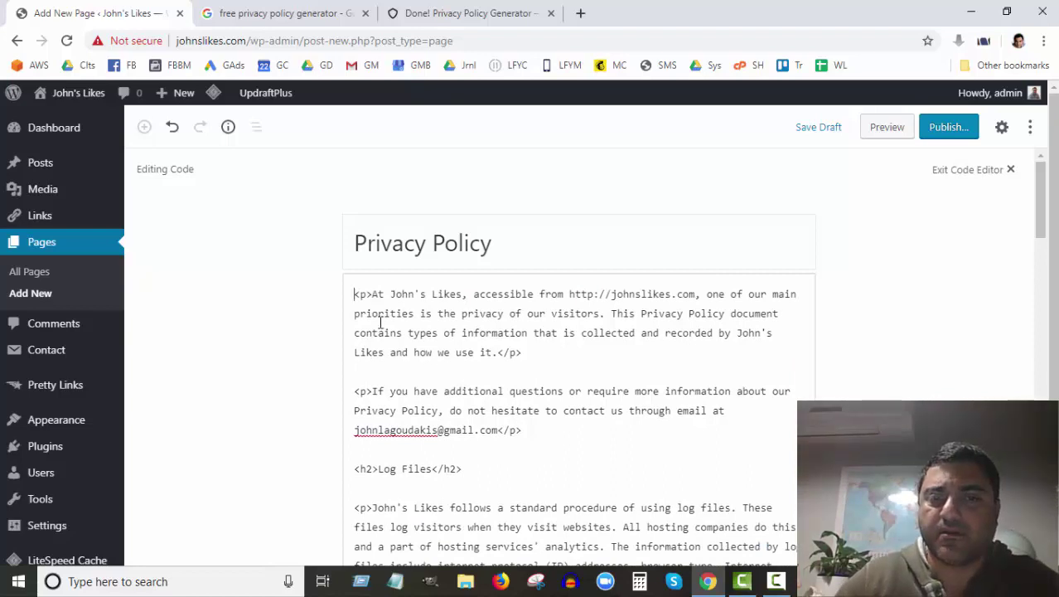
pyautogui.scroll(-2, 381, 323)
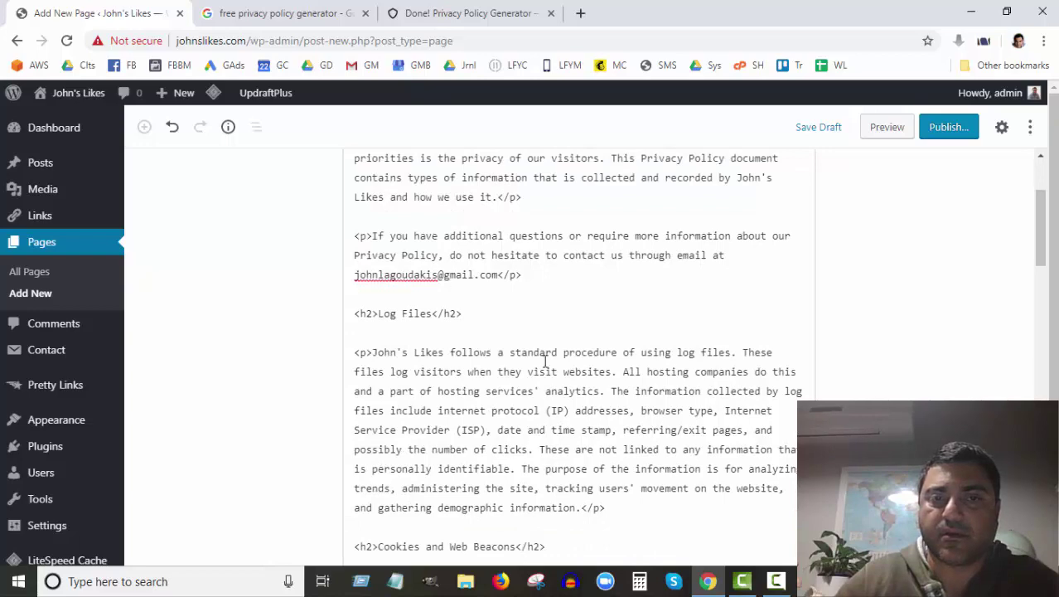
pyautogui.scroll(-7, 545, 361)
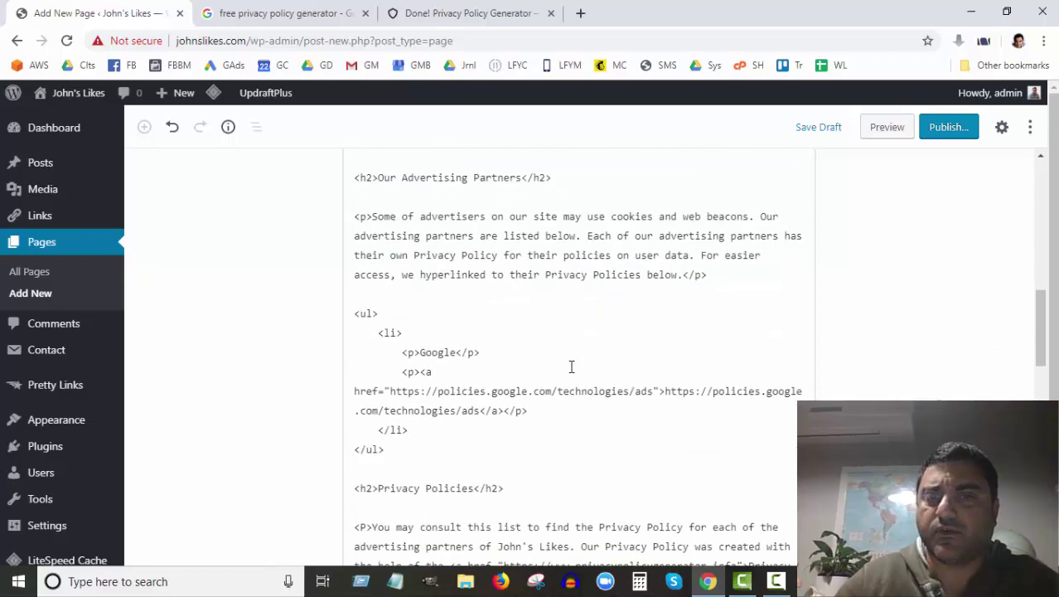
pyautogui.scroll(9, 571, 366)
pyautogui.scroll(-6, 900, 364)
pyautogui.scroll(4, 920, 315)
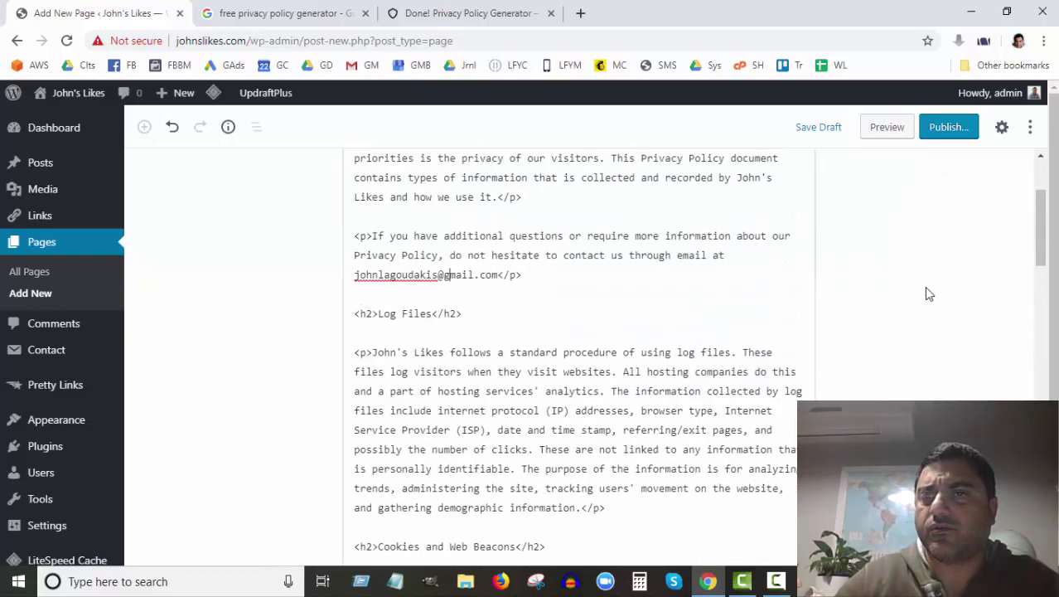
pyautogui.scroll(2, 929, 294)
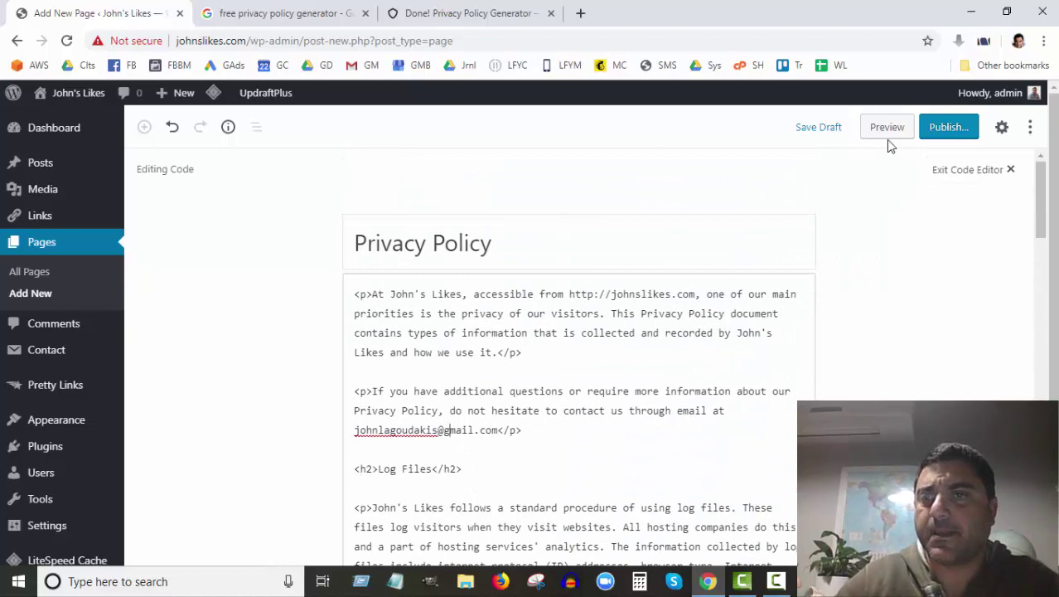
# Step: Publish the Privacy Policy page and open the live page in a new tab
pyautogui.click(950, 129)
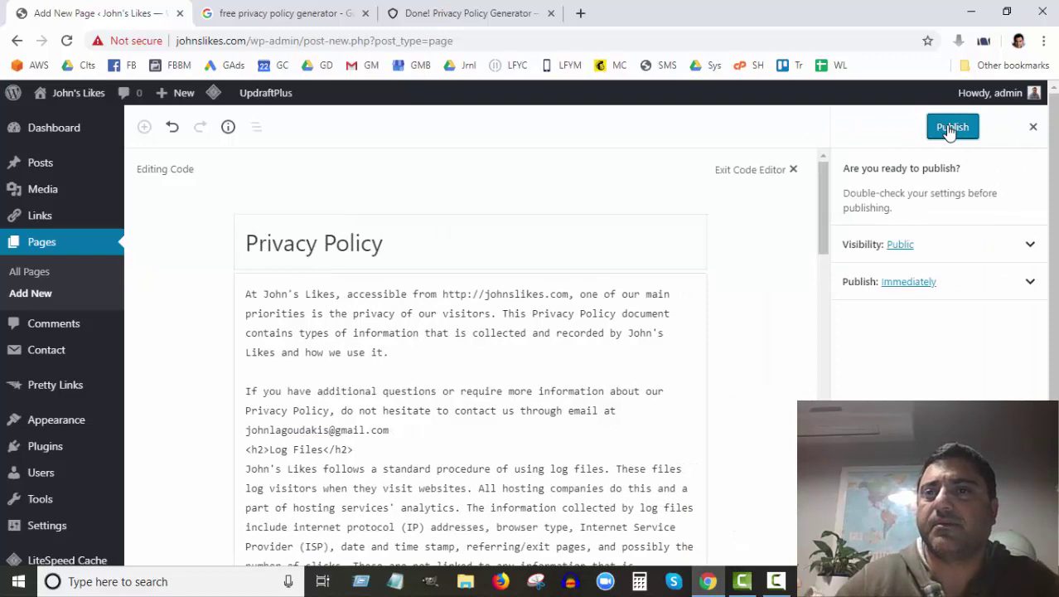
pyautogui.click(960, 129)
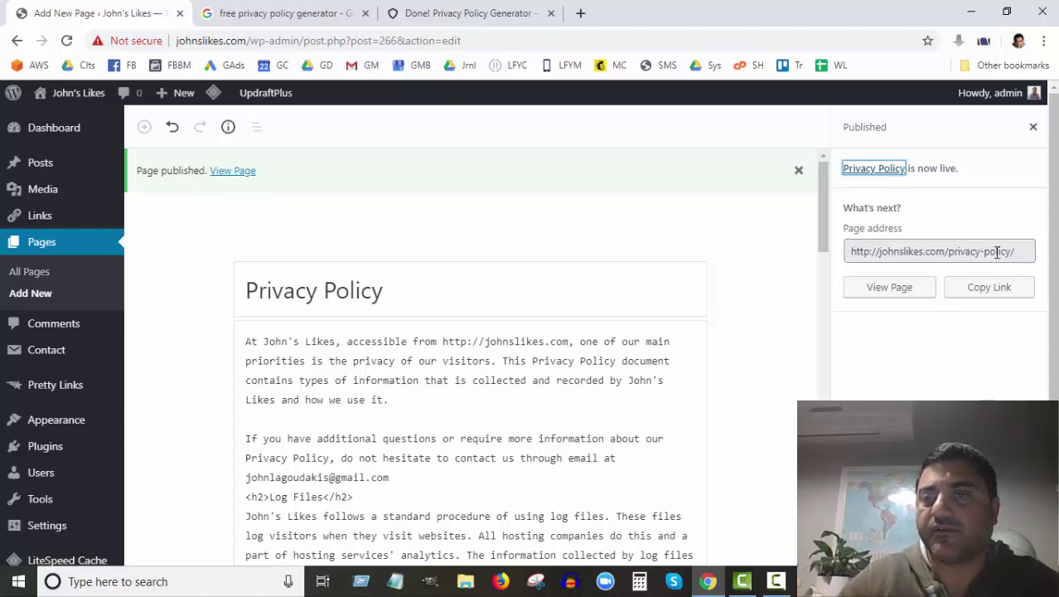
pyautogui.middleClick(874, 178)
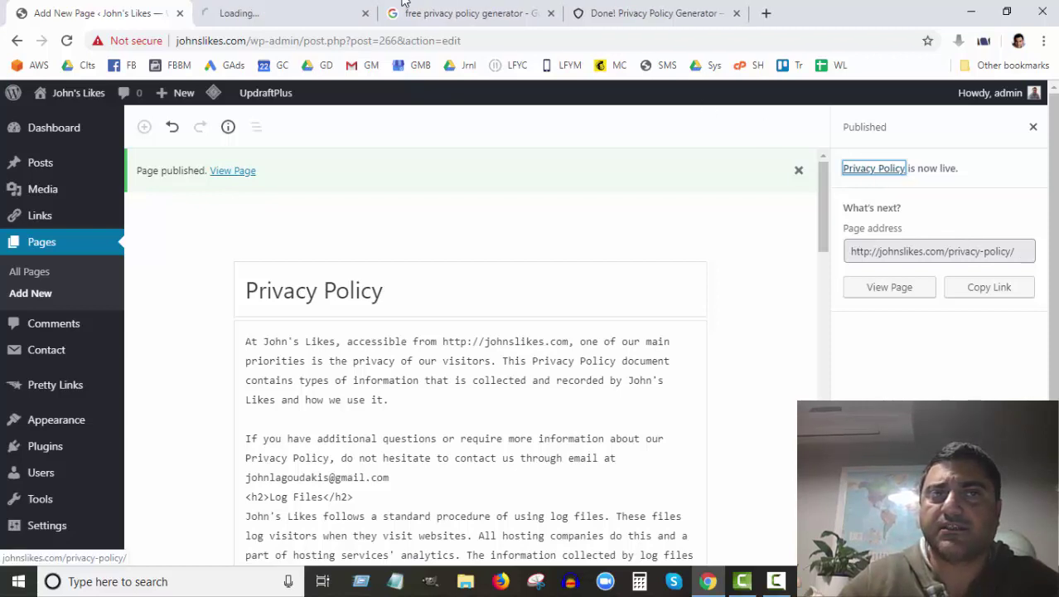
# Step: Review the live Privacy Policy page on John's Likes, scrolling down to the footer and back up
pyautogui.click(277, 22)
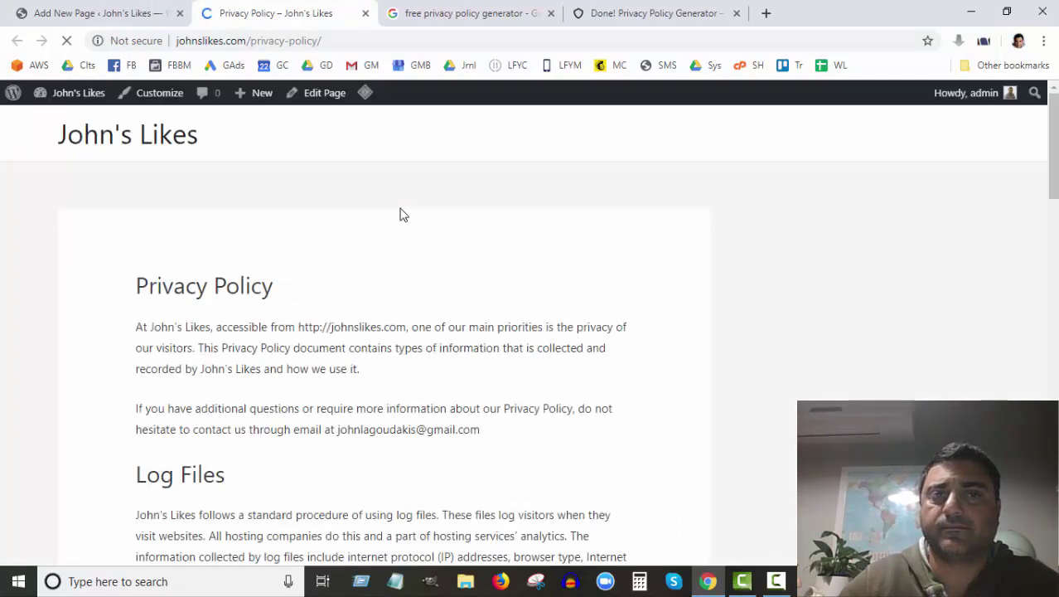
pyautogui.scroll(-12, 400, 214)
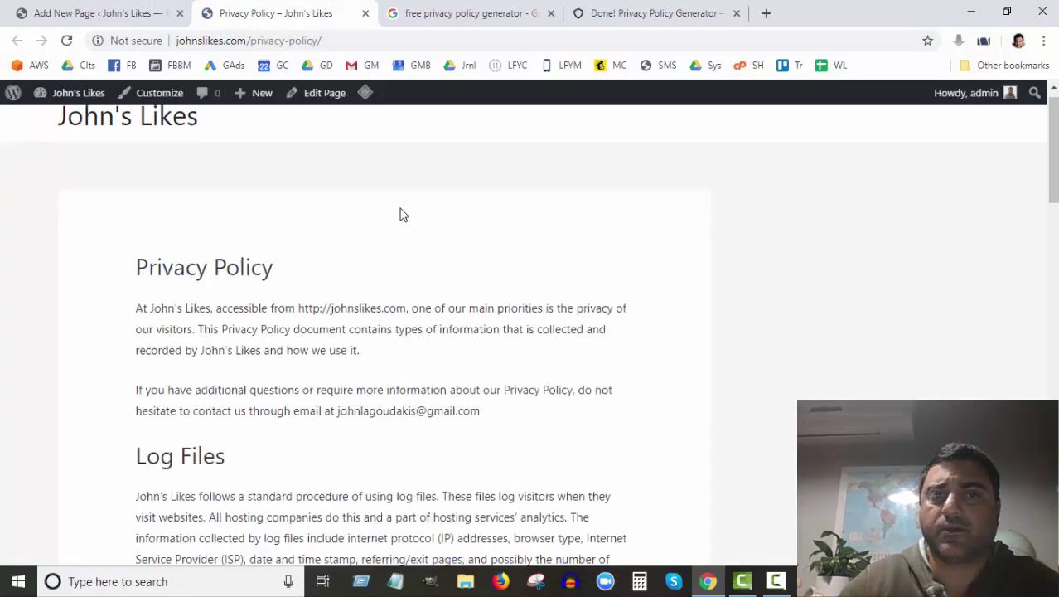
pyautogui.scroll(-8, 401, 211)
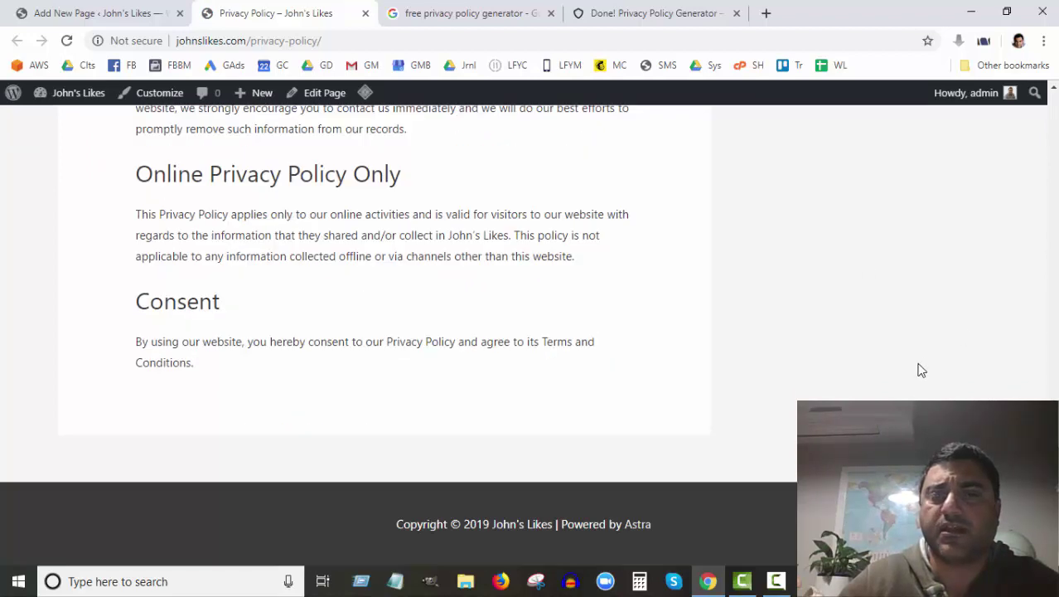
pyautogui.scroll(15, 920, 369)
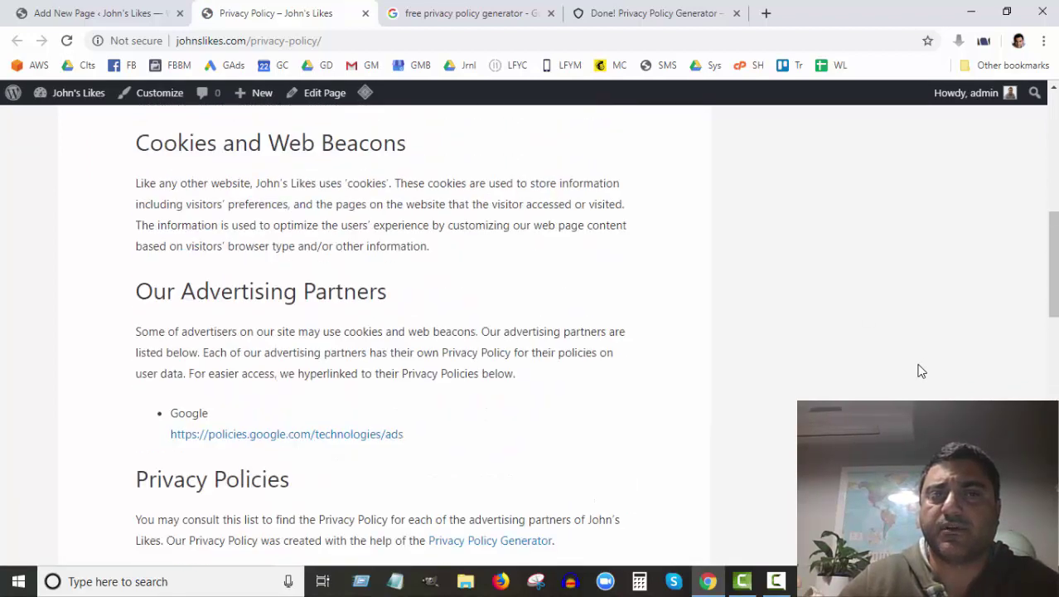
pyautogui.scroll(2, 920, 371)
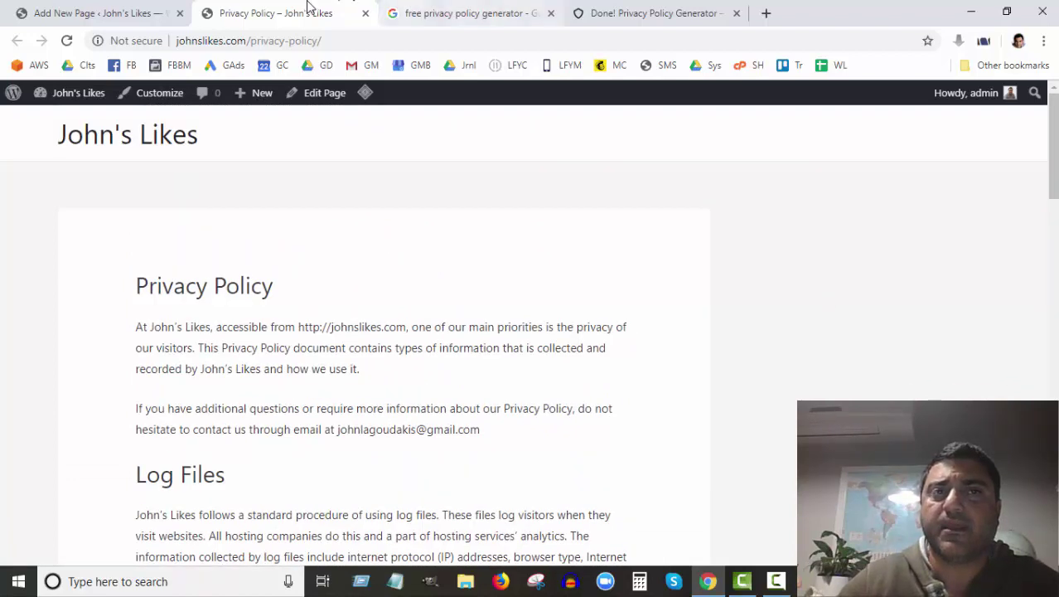
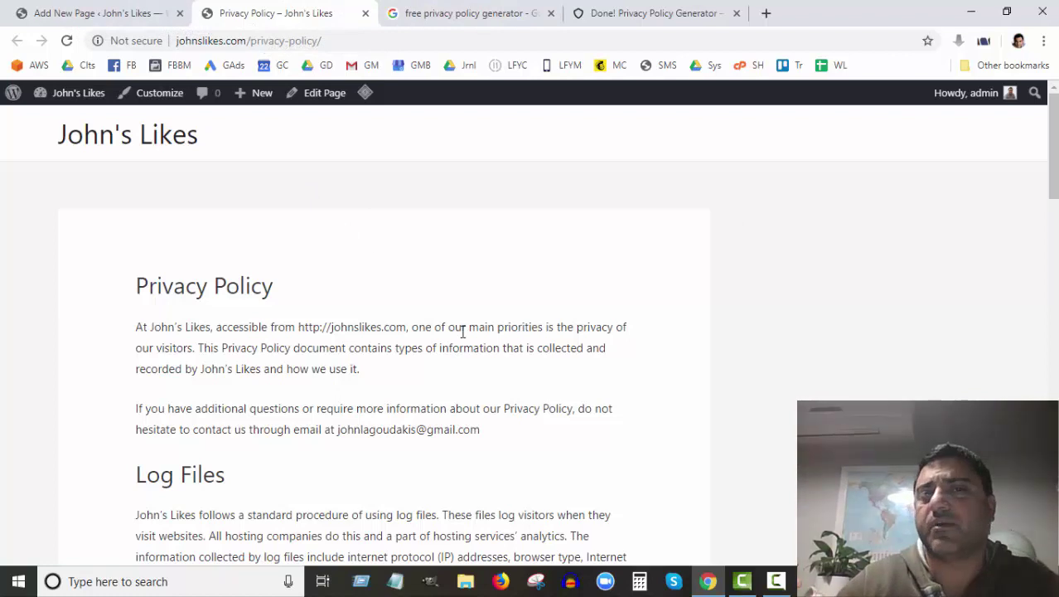
# Step: Review the live Privacy Policy page, then launch Appearance > Customize from the page editor
pyautogui.scroll(-20, 463, 331)
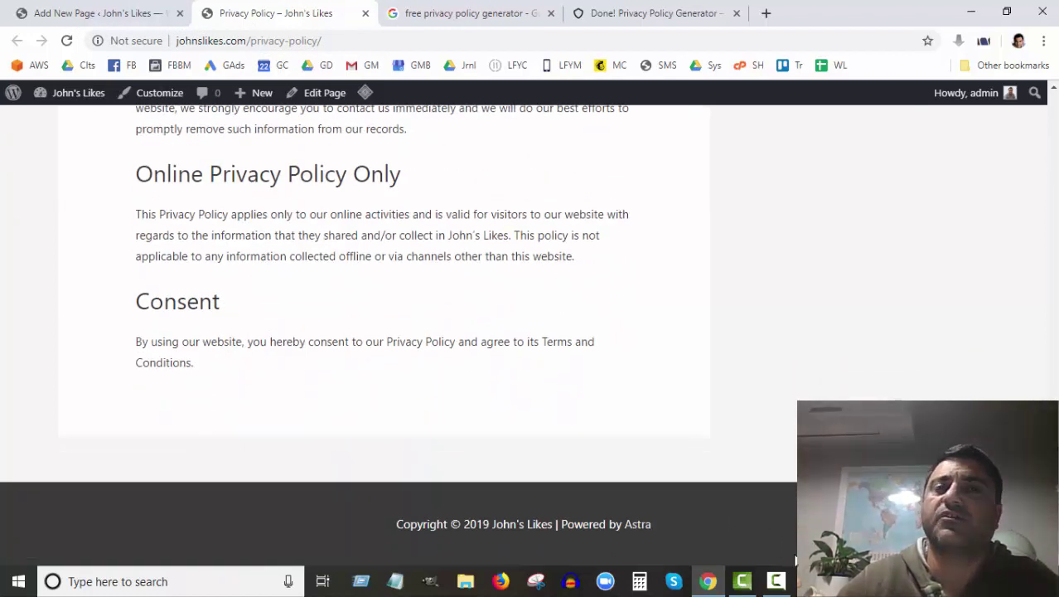
pyautogui.click(108, 15)
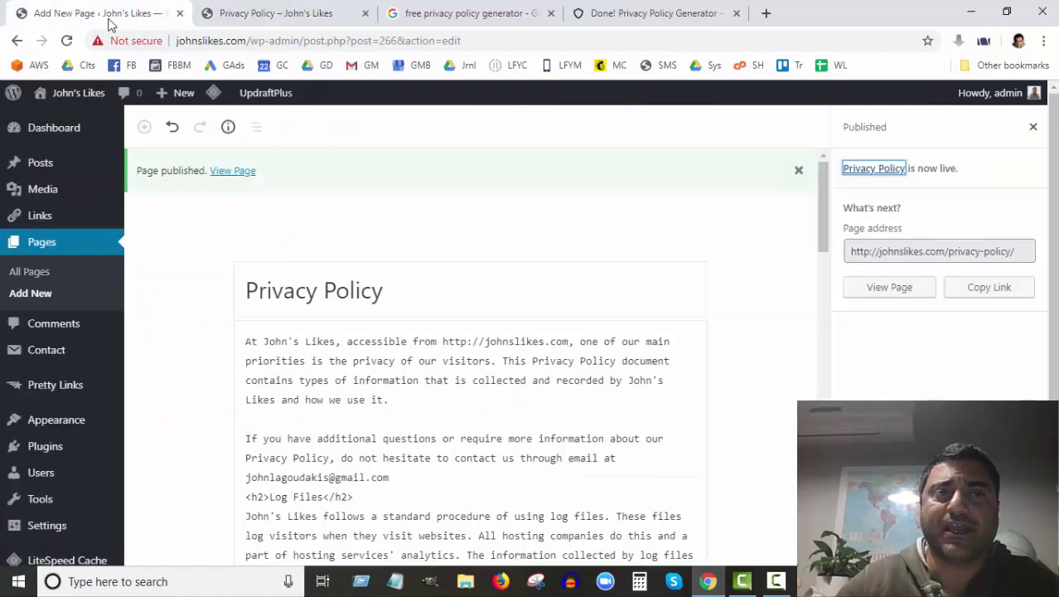
pyautogui.moveTo(63, 424)
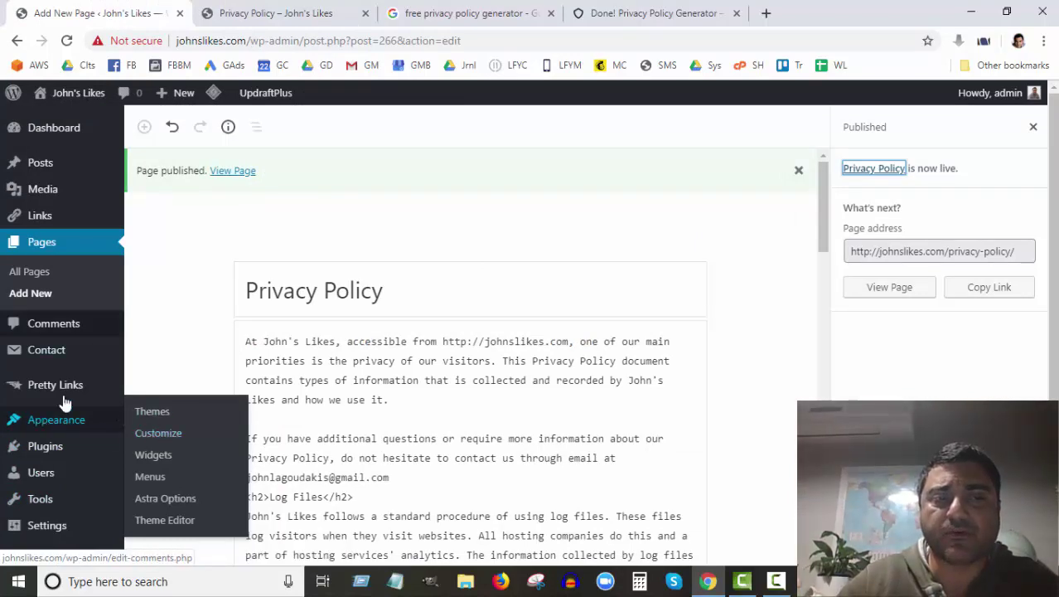
pyautogui.click(172, 446)
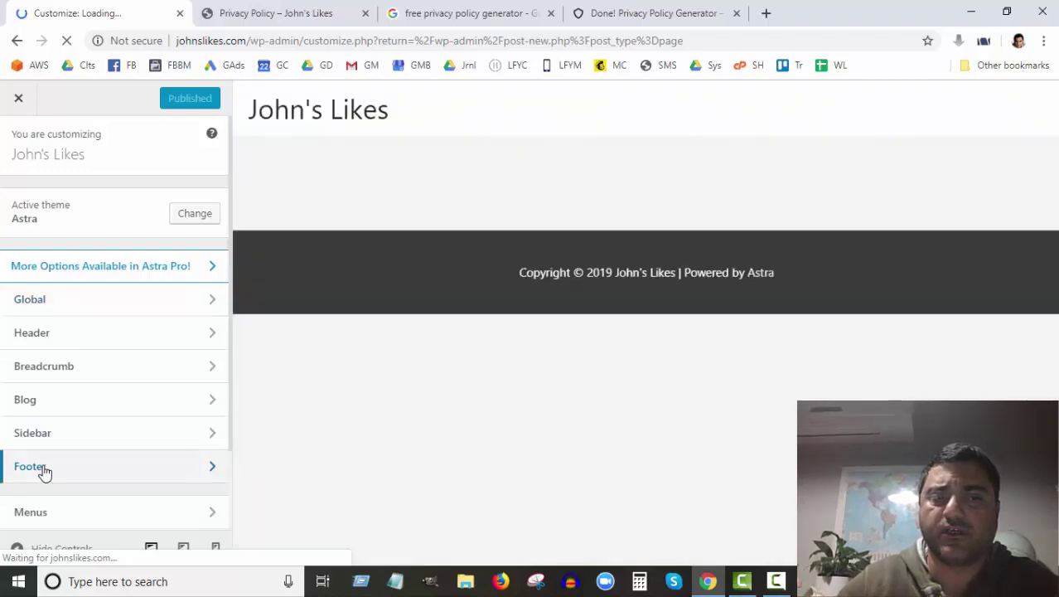
# Step: Choose the four-column Footer Widgets layout, publish it, and close the Customizer
pyautogui.click(45, 469)
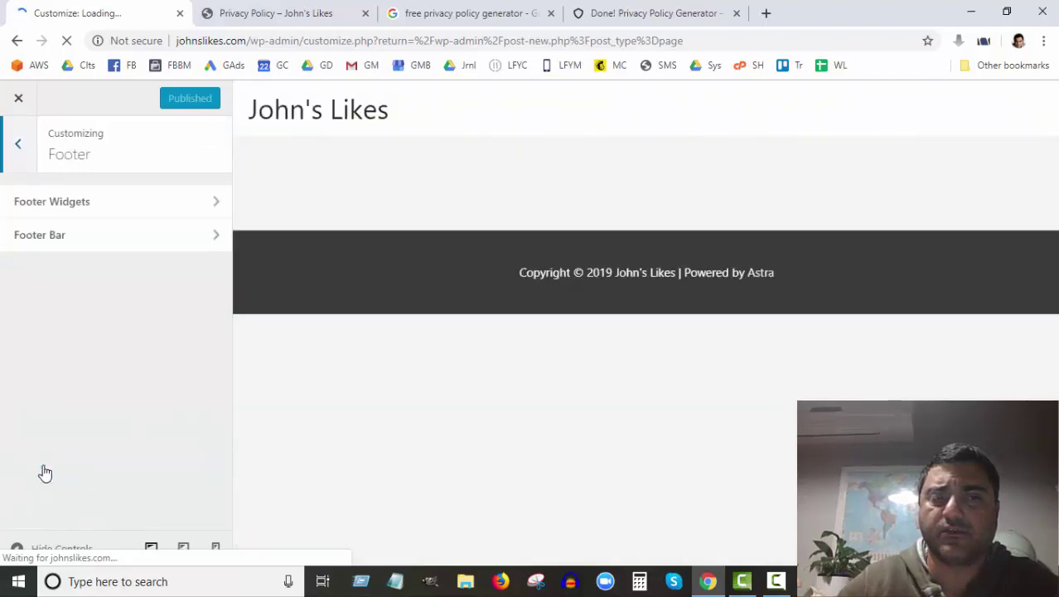
pyautogui.click(73, 203)
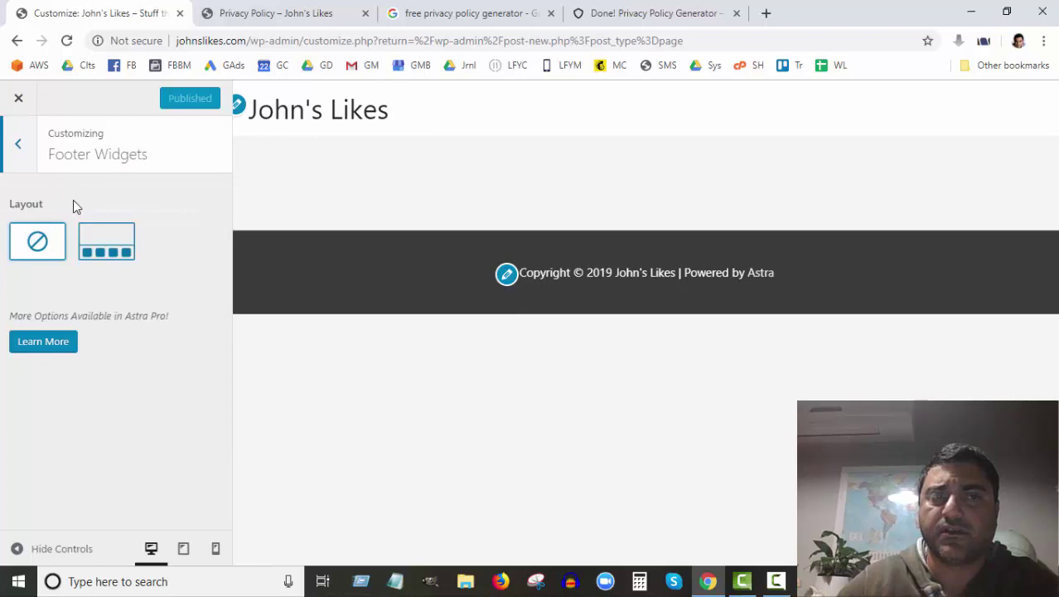
pyautogui.click(121, 242)
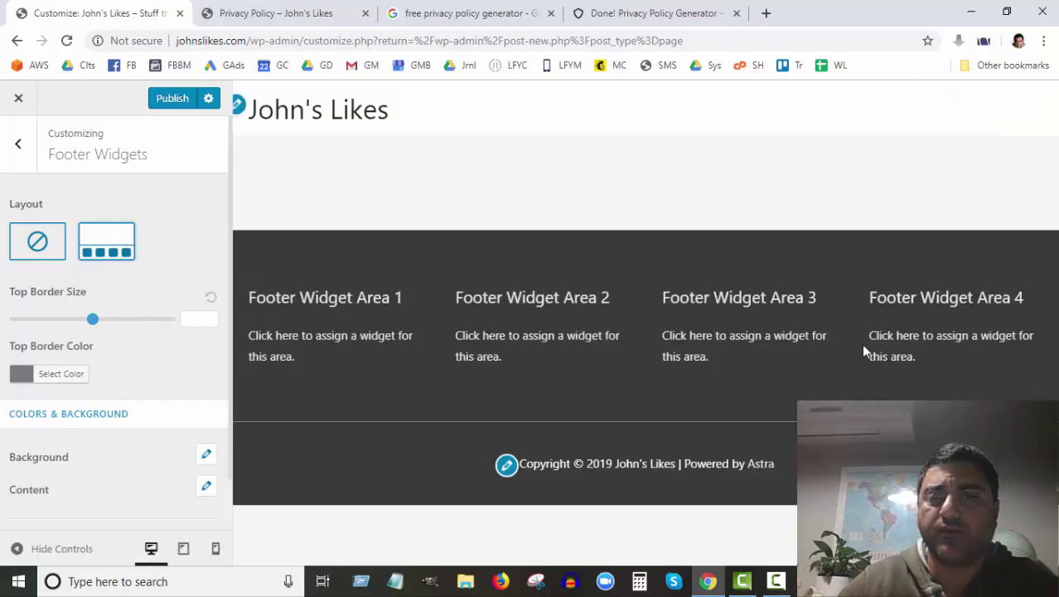
pyautogui.scroll(-1, 94, 351)
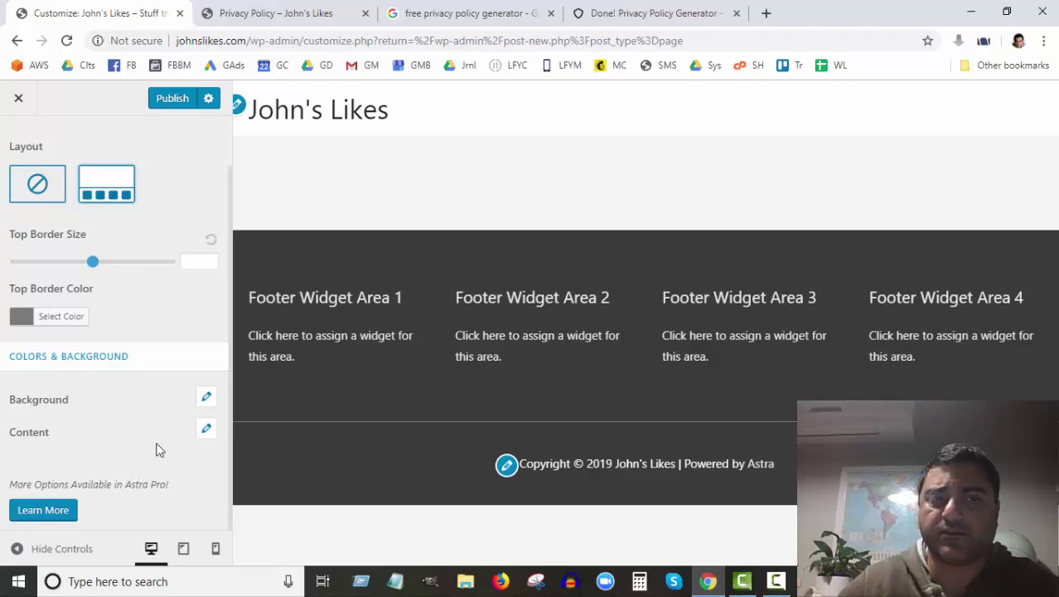
pyautogui.scroll(1, 145, 470)
pyautogui.click(184, 100)
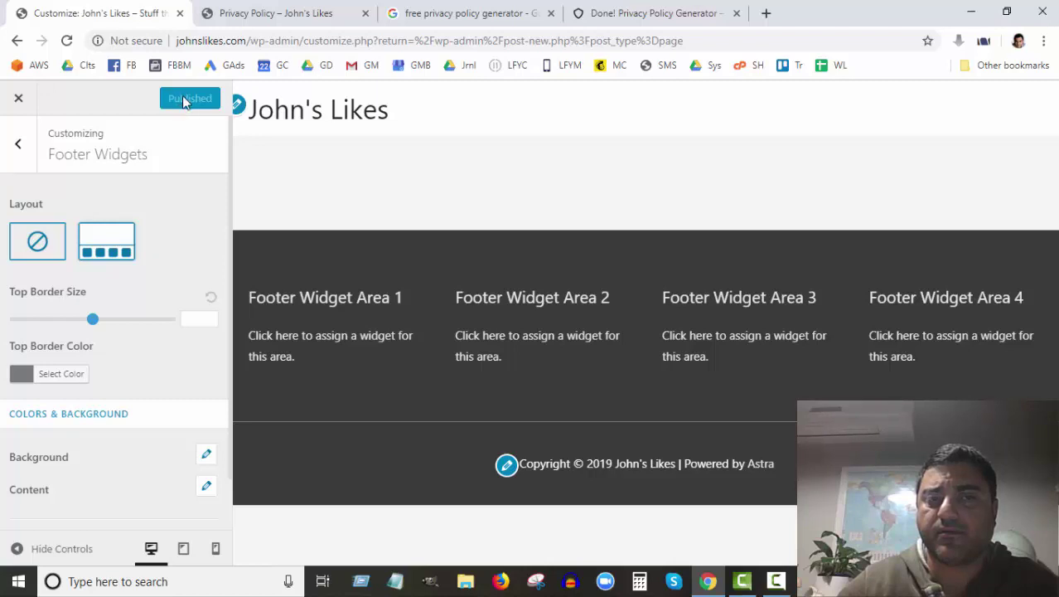
pyautogui.click(19, 100)
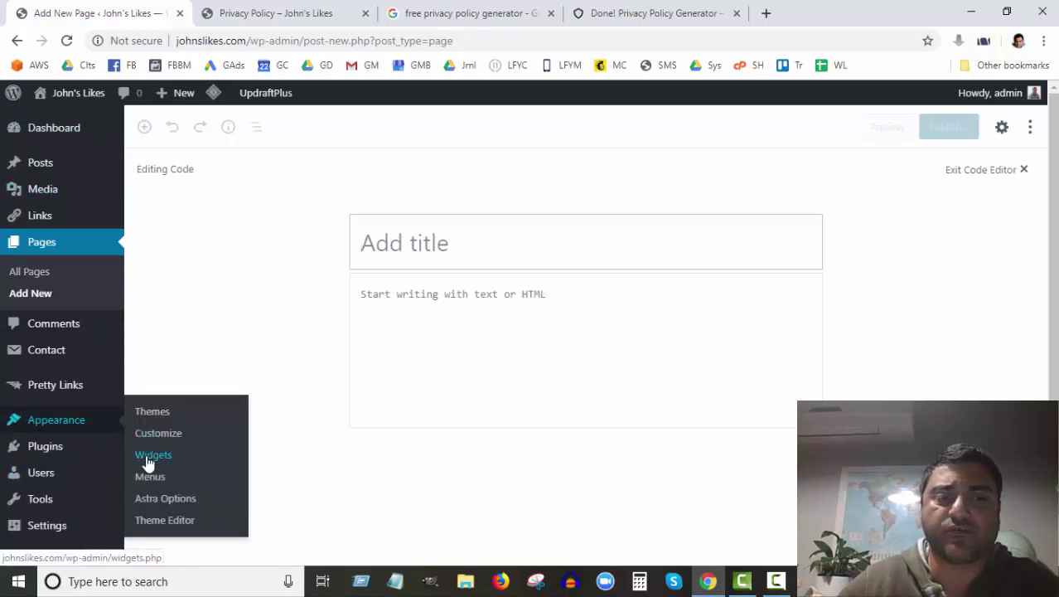
# Step: Confirm Footer Widget Area 4 is empty on the Widgets page and open Menus in a new tab
pyautogui.click(149, 462)
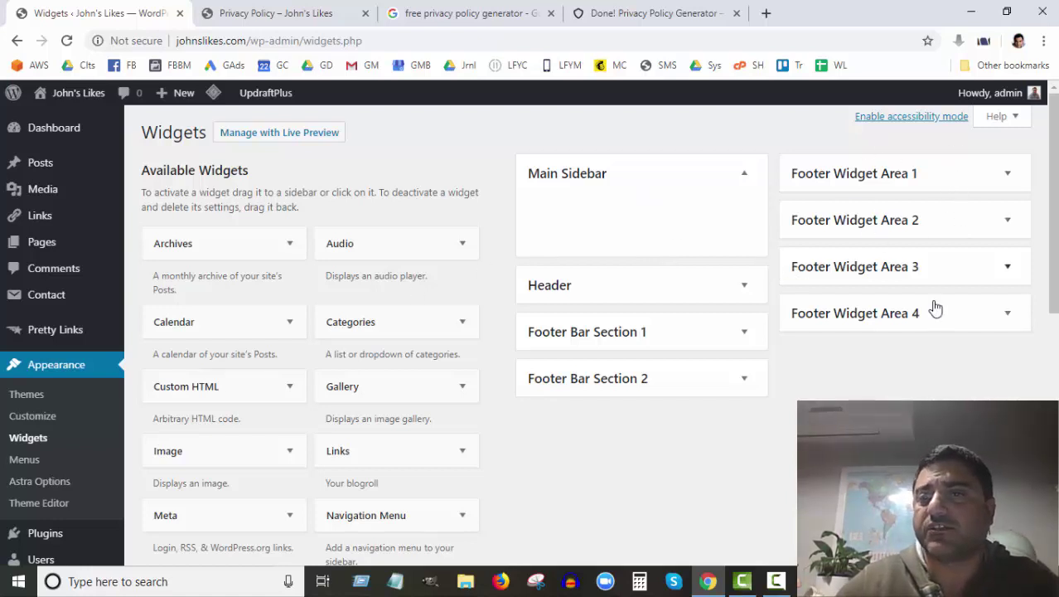
pyautogui.click(1003, 314)
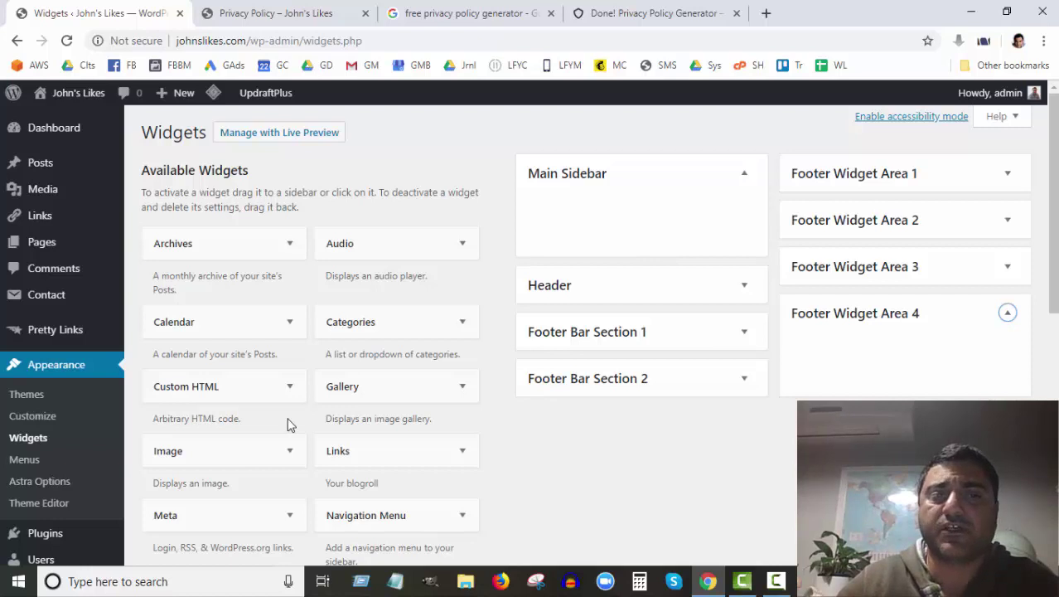
pyautogui.scroll(-5, 290, 424)
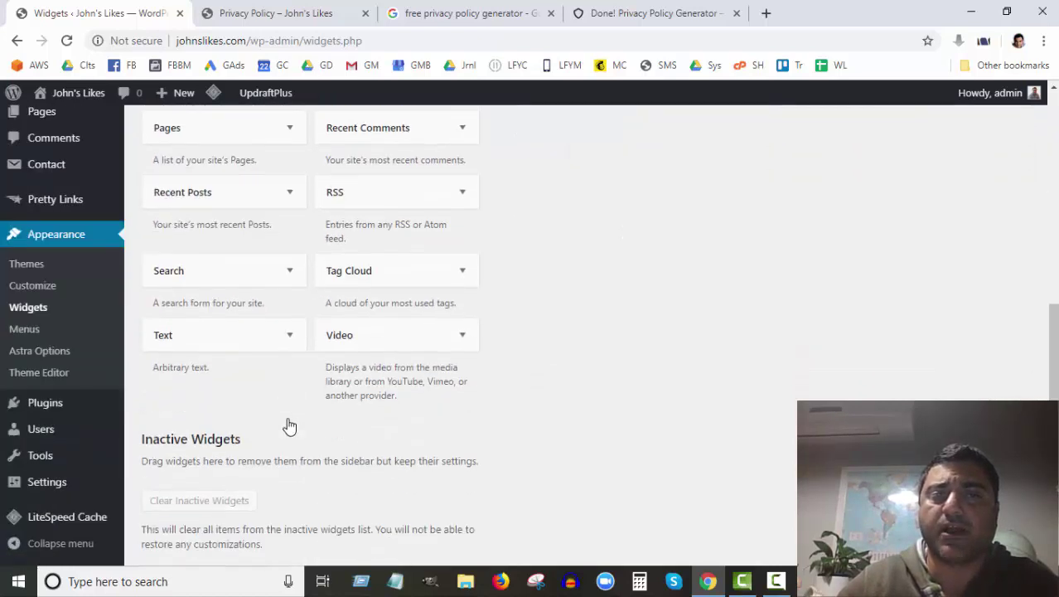
pyautogui.scroll(1, 289, 424)
pyautogui.scroll(1, 243, 422)
pyautogui.scroll(-1, 239, 421)
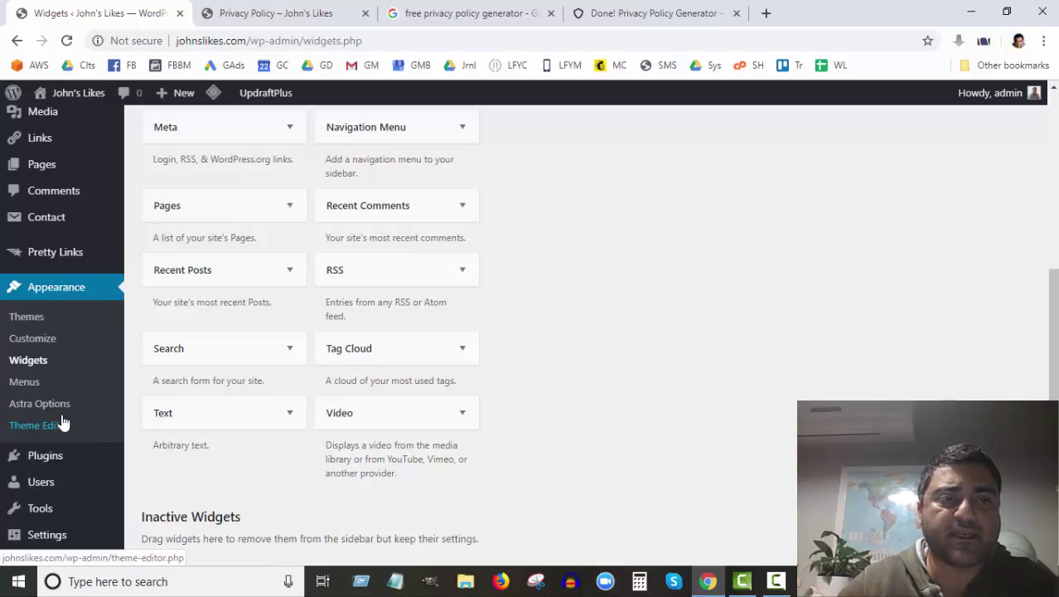
pyautogui.middleClick(24, 383)
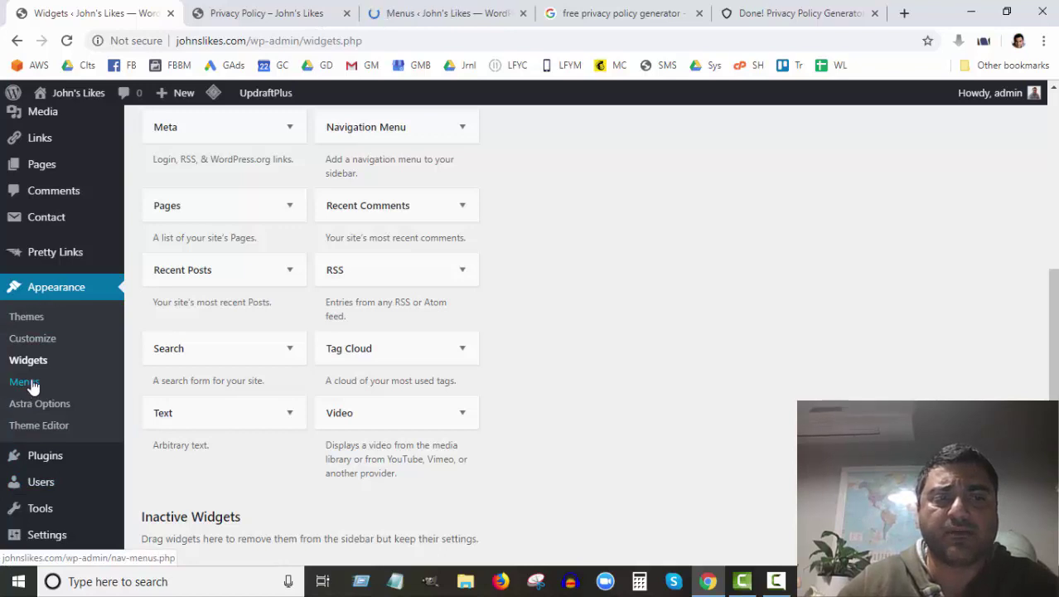
# Step: On the Menus page, start a new menu and name it 'Legal Pages'
pyautogui.click(449, 15)
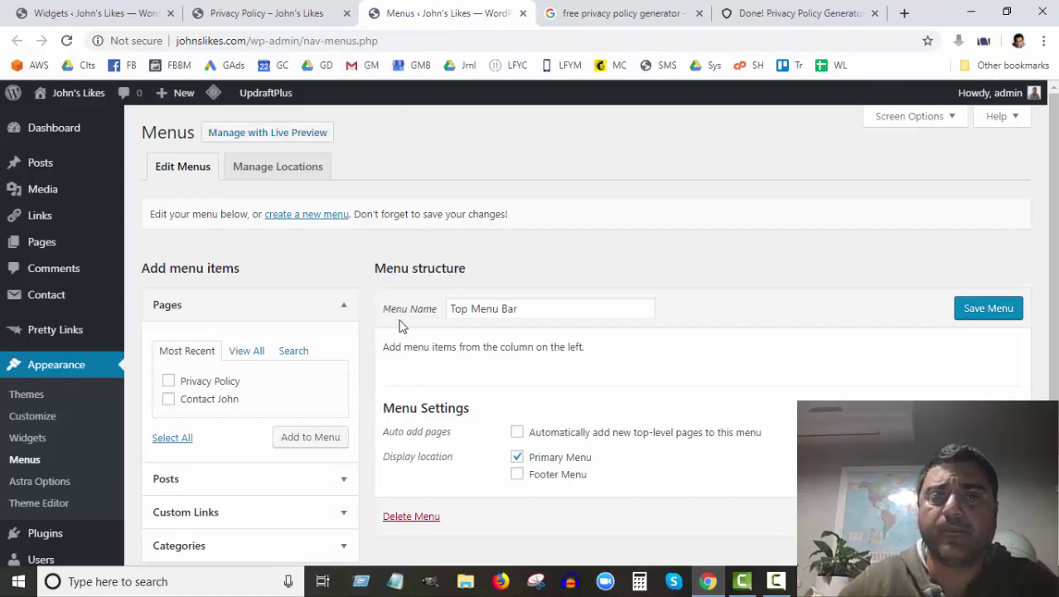
pyautogui.click(309, 221)
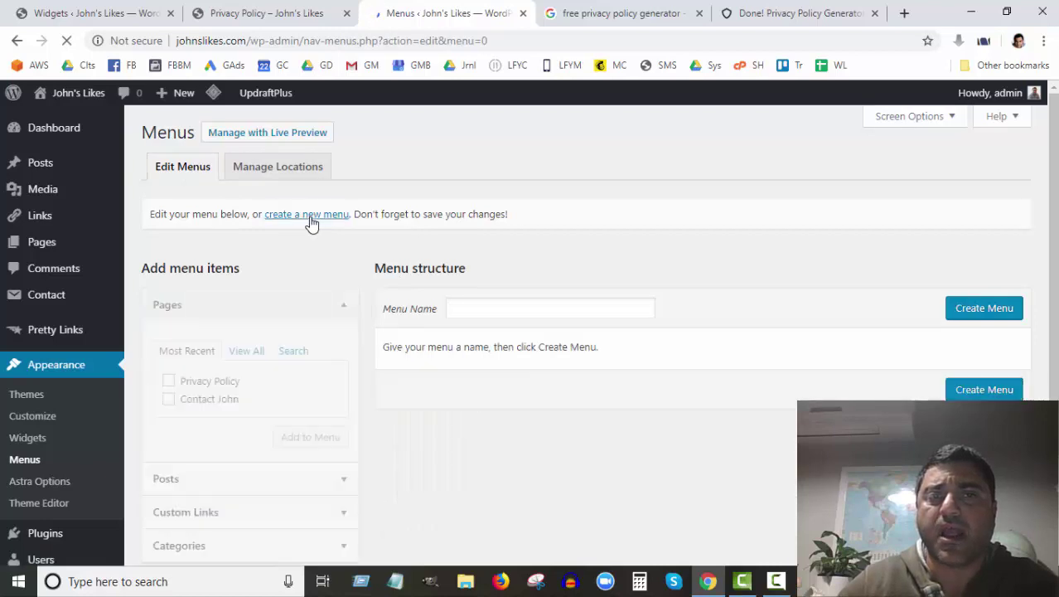
pyautogui.click(470, 310)
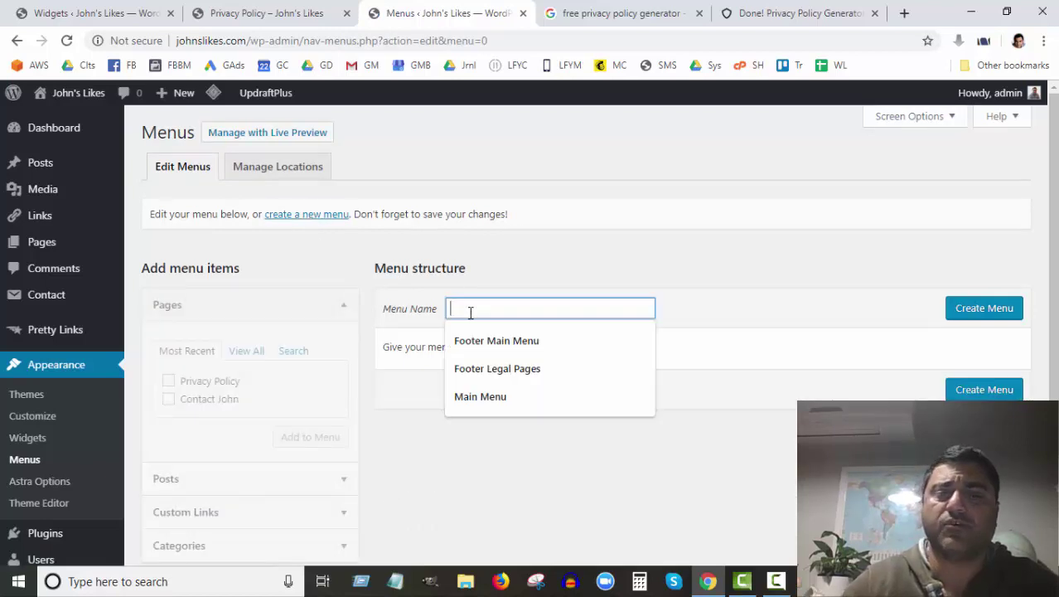
pyautogui.write('Legal Pages')
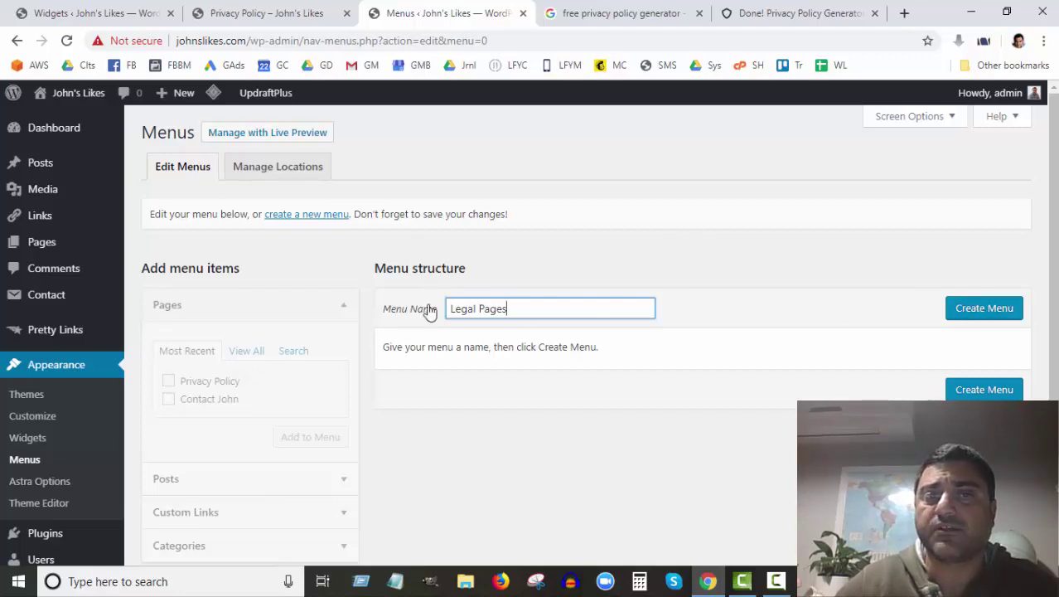
pyautogui.click(983, 310)
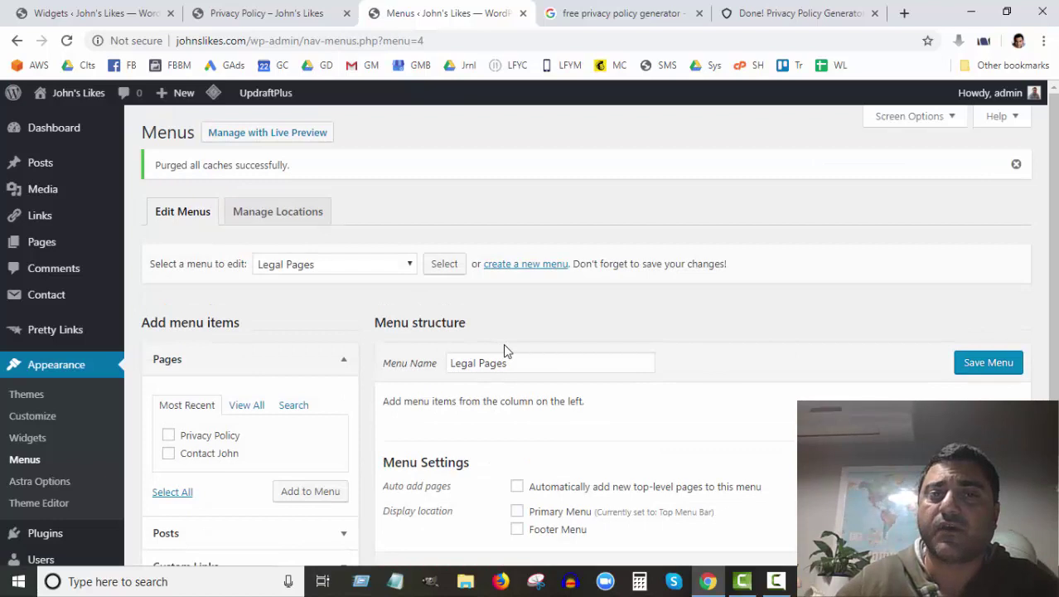
# Step: Add Privacy Policy to Legal Pages, assign it to Footer Menu, save, and return to the live page
pyautogui.scroll(-1, 503, 344)
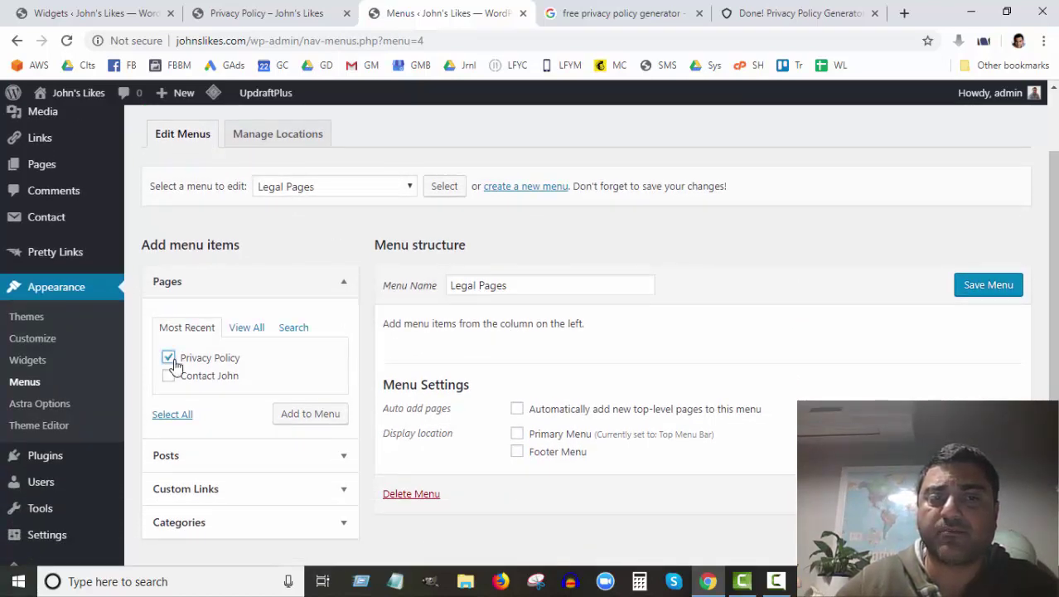
pyautogui.click(309, 414)
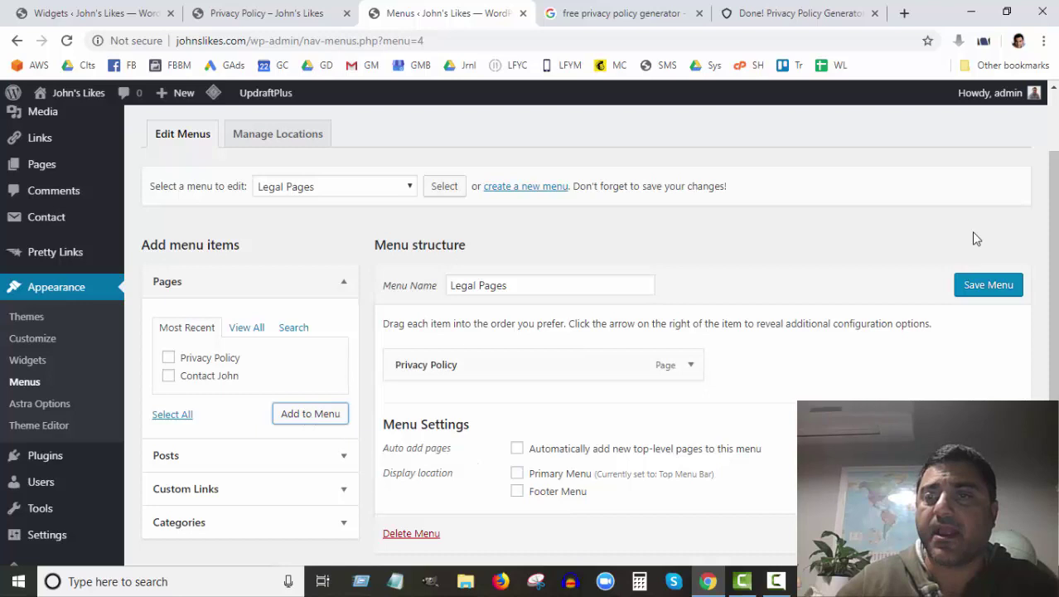
pyautogui.click(518, 492)
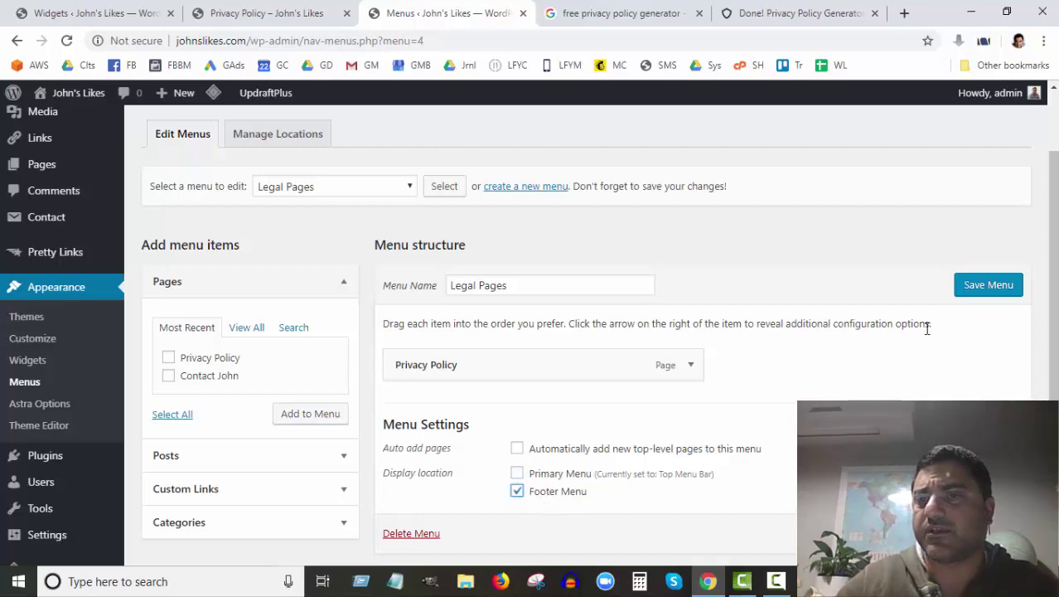
pyautogui.click(988, 290)
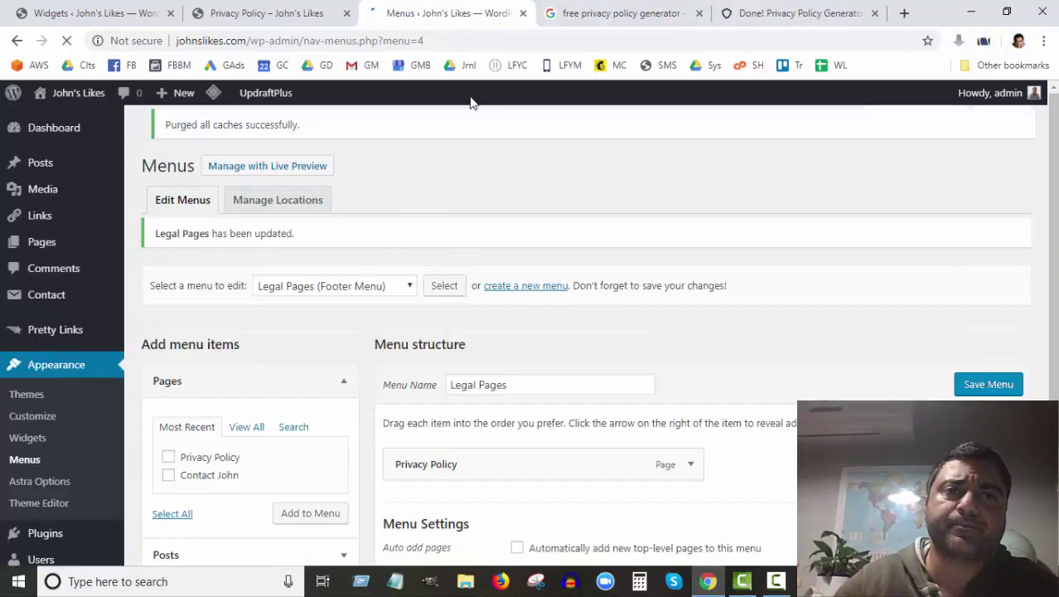
pyautogui.scroll(-2, 548, 522)
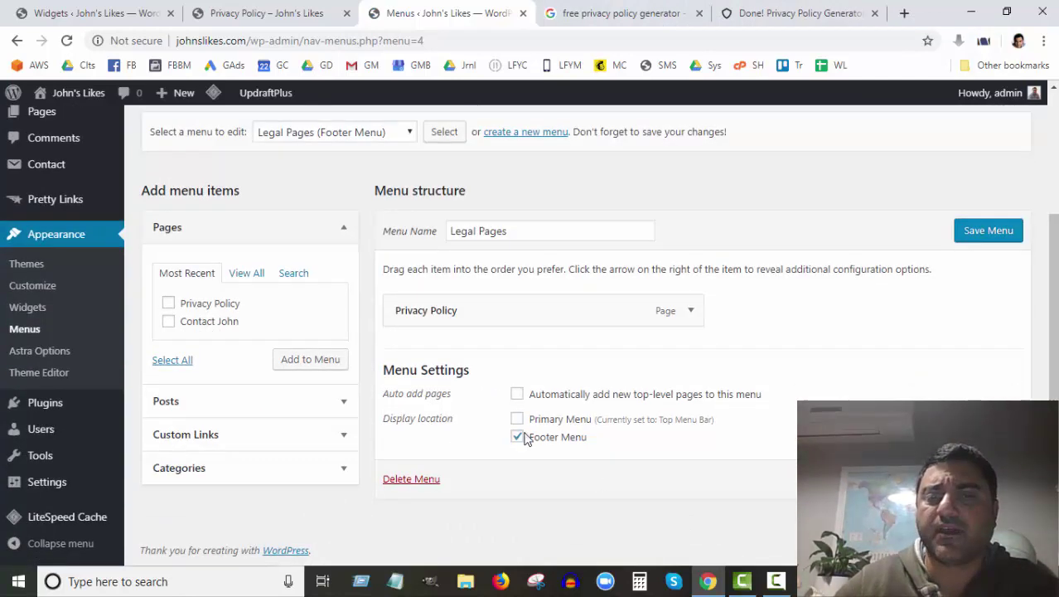
pyautogui.click(257, 15)
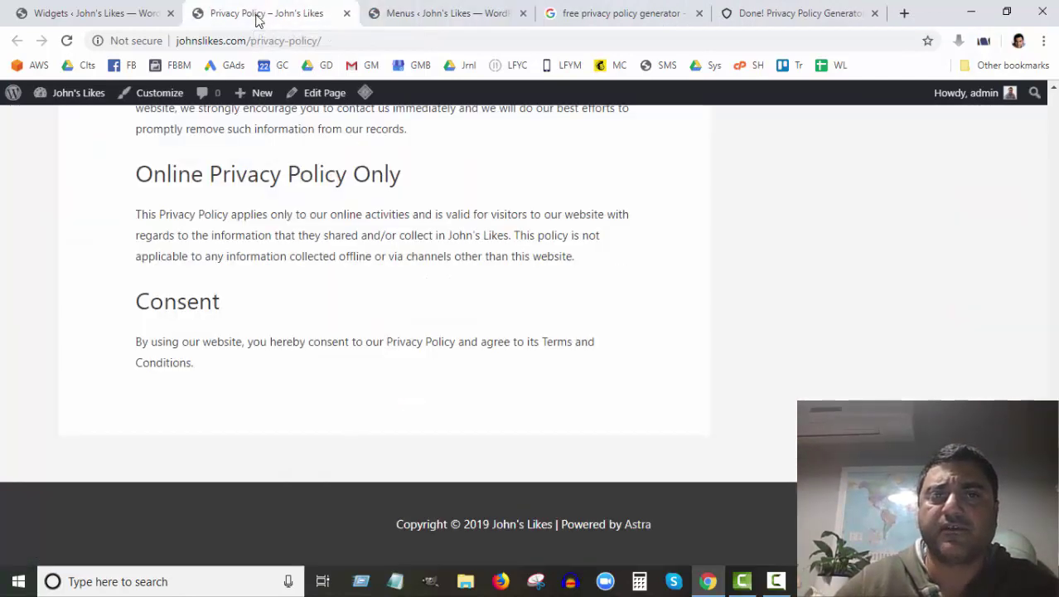
# Step: Reload the live Privacy Policy page to check it, then return to the Legal Pages menu editor
pyautogui.click(67, 40)
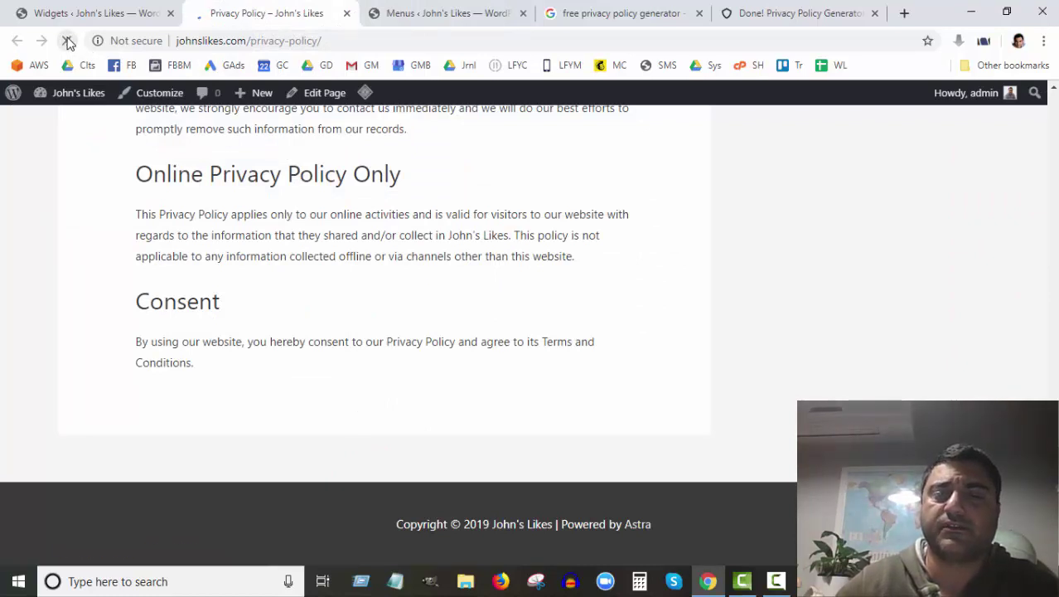
pyautogui.scroll(-3, 507, 207)
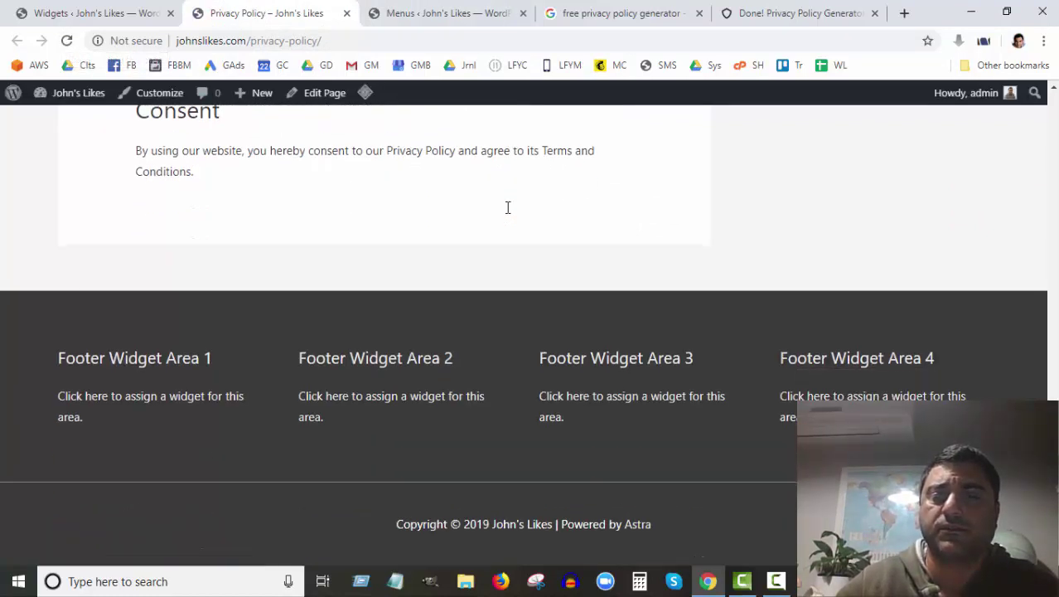
pyautogui.scroll(5, 507, 207)
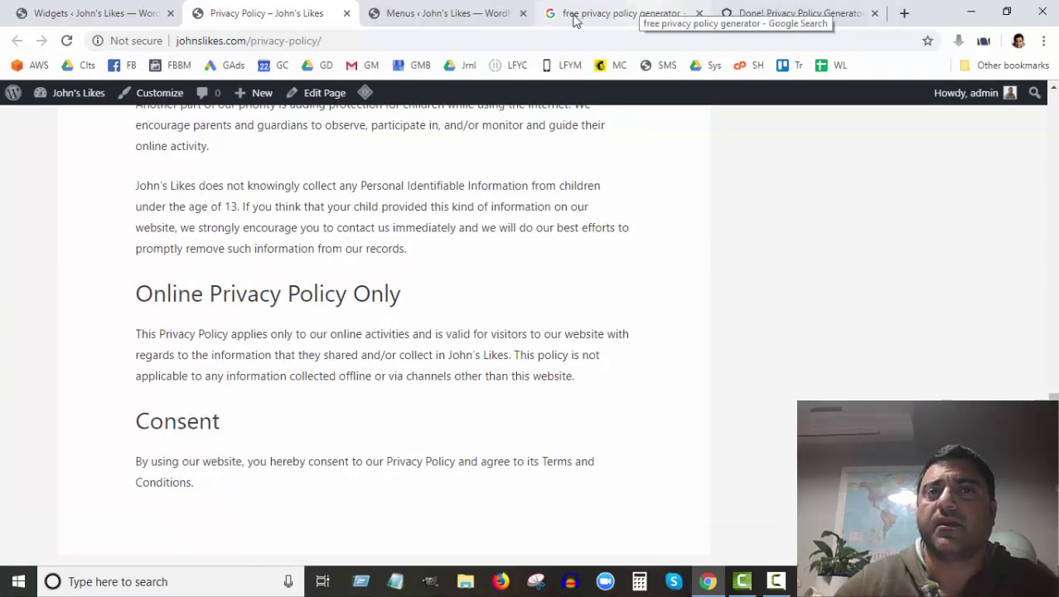
pyautogui.click(448, 13)
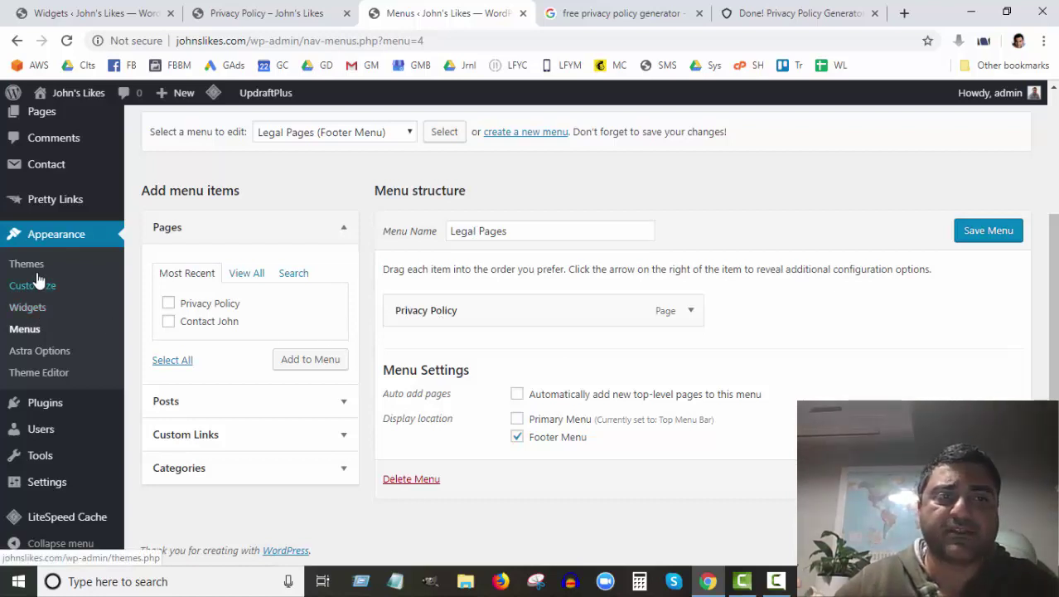
# Step: Drag a Navigation Menu widget into Footer Widget Area 4 on the Widgets page
pyautogui.click(38, 308)
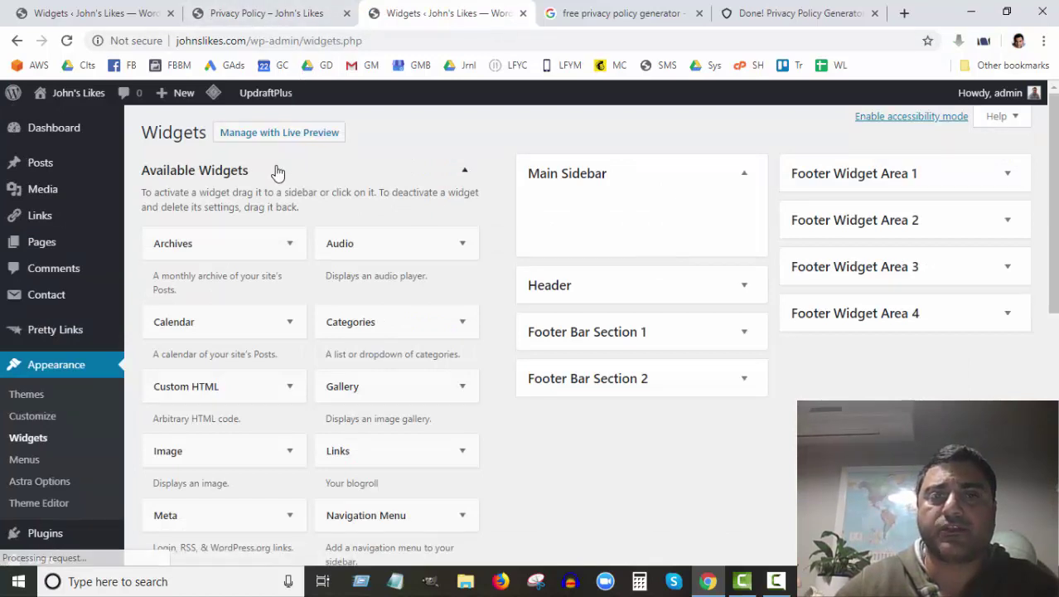
pyautogui.click(896, 320)
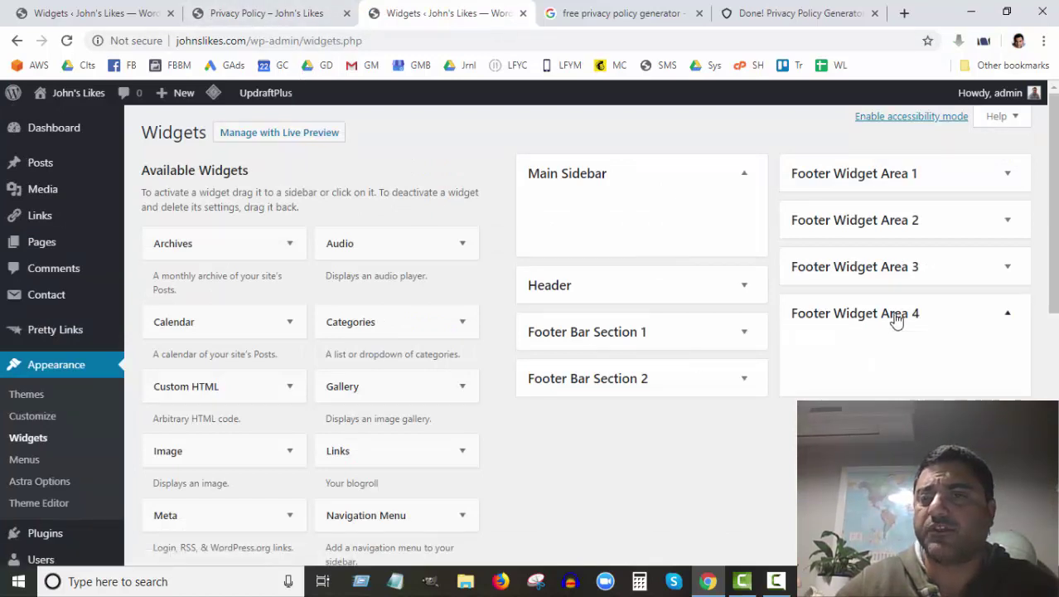
pyautogui.scroll(-3, 359, 348)
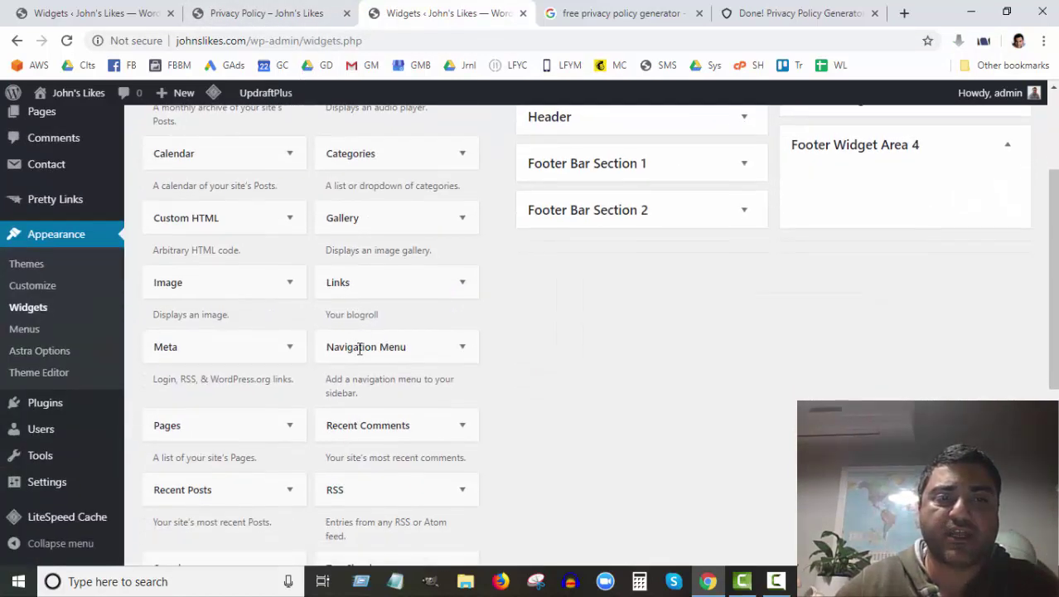
pyautogui.scroll(1, 406, 303)
pyautogui.scroll(1, 415, 312)
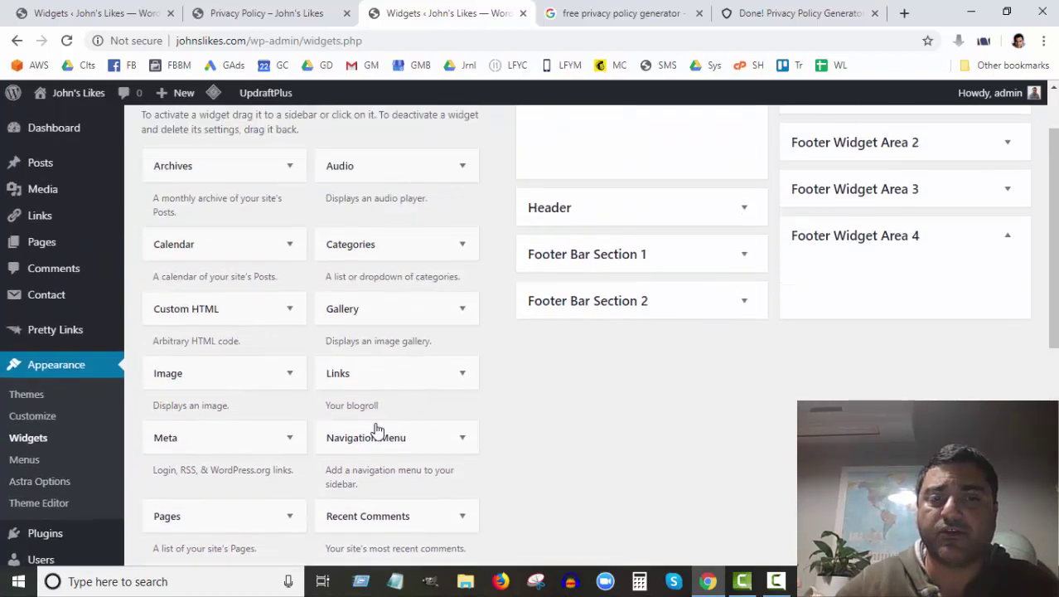
pyautogui.moveTo(371, 439); pyautogui.dragTo(887, 271)
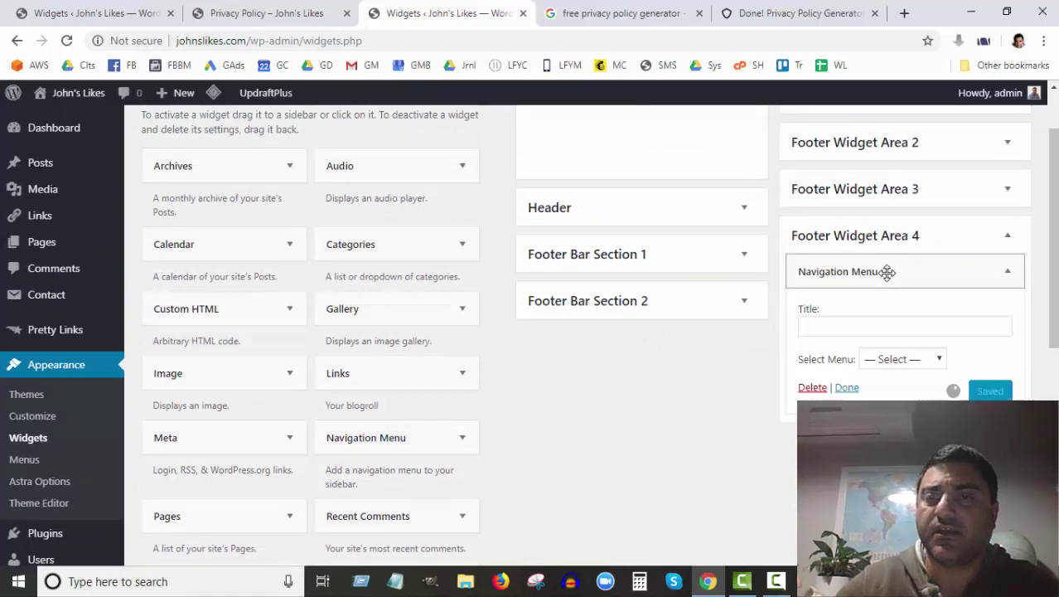
# Step: Check the live Privacy Policy page footer and generated policy, then return to Widgets
pyautogui.click(248, 13)
pyautogui.scroll(-4, 654, 411)
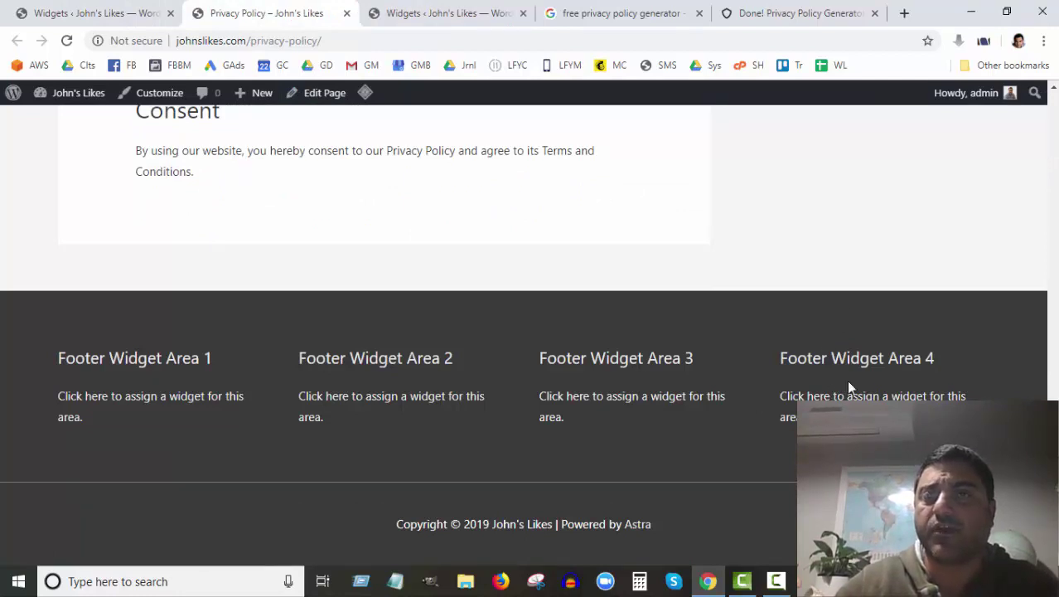
pyautogui.click(774, 13)
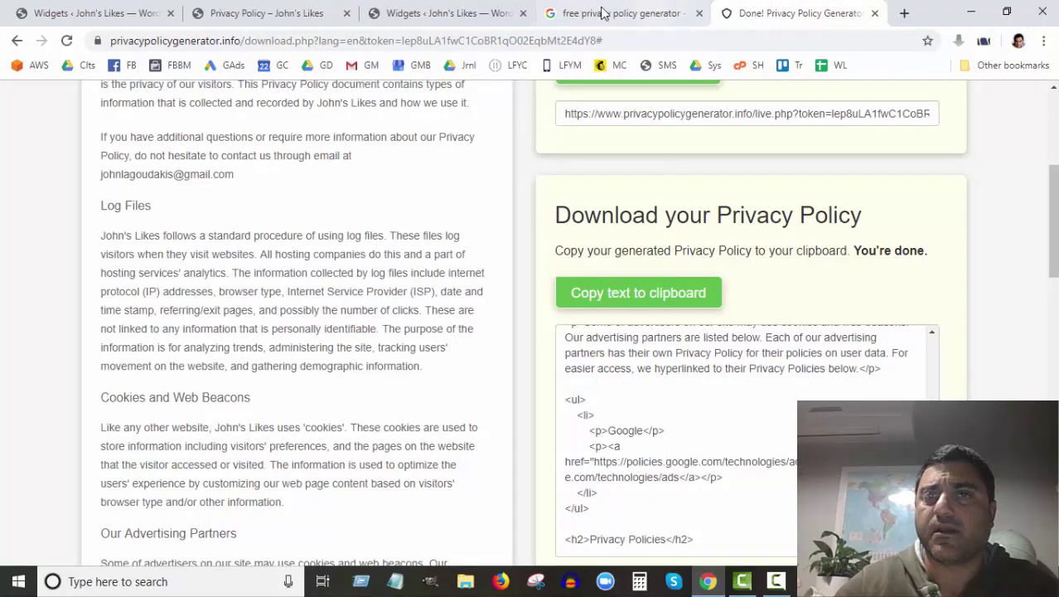
pyautogui.click(450, 16)
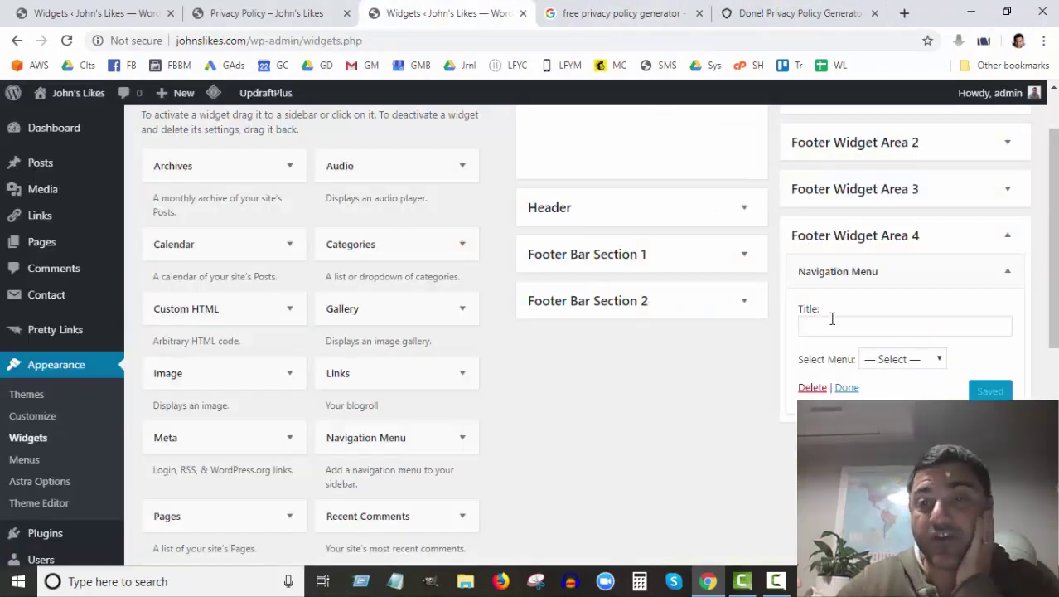
# Step: Select the Legal Pages menu in the Navigation Menu widget and save it
pyautogui.click(940, 362)
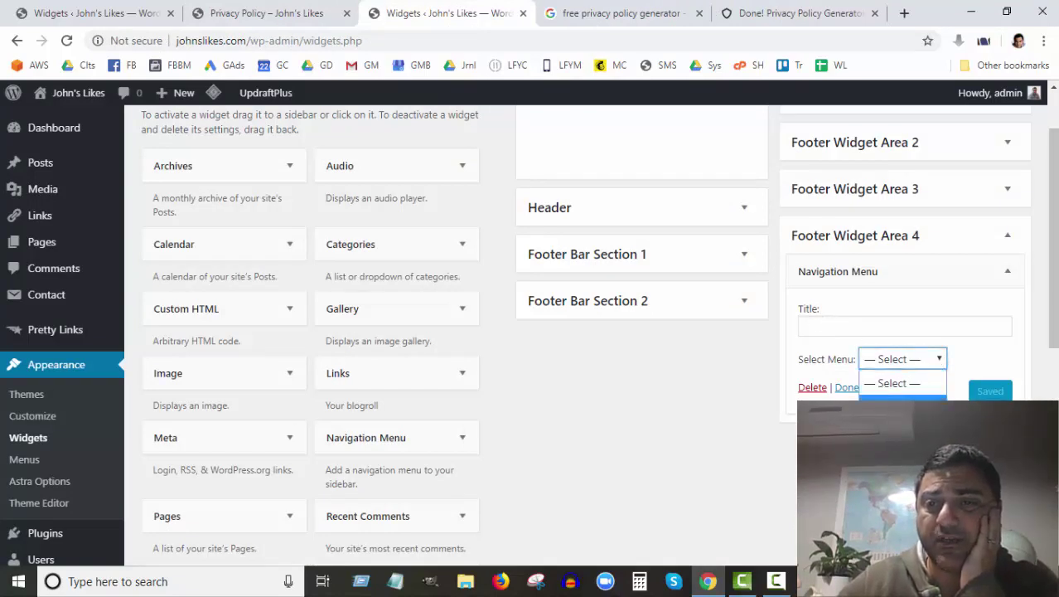
pyautogui.click(899, 398)
pyautogui.click(993, 394)
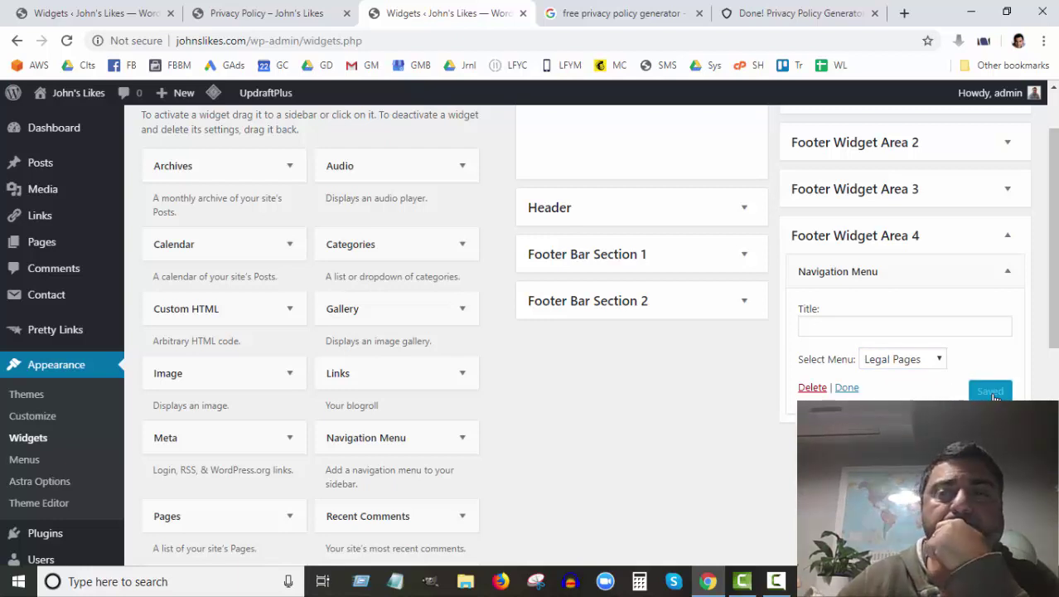
# Step: Reload the live Privacy Policy page to check the footer, then go back to Widgets
pyautogui.click(249, 15)
pyautogui.click(68, 40)
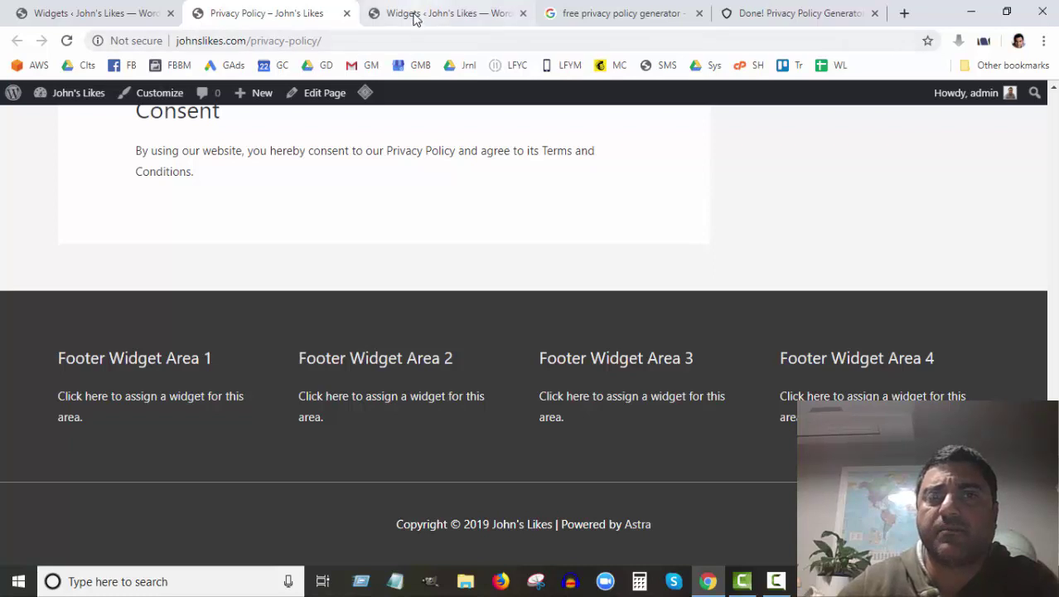
pyautogui.click(461, 17)
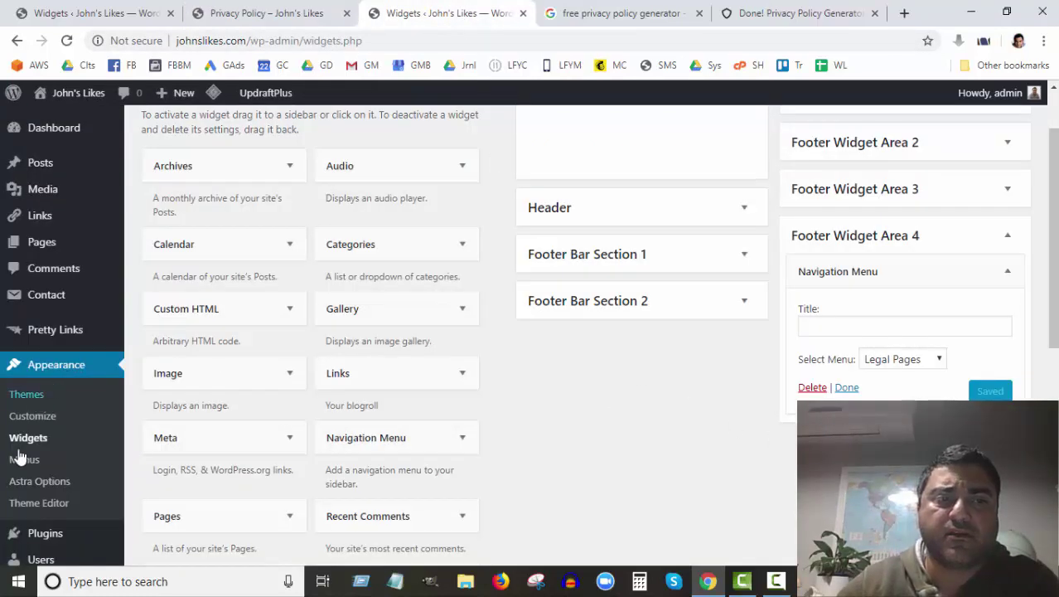
pyautogui.scroll(-4, 19, 457)
pyautogui.moveTo(63, 520)
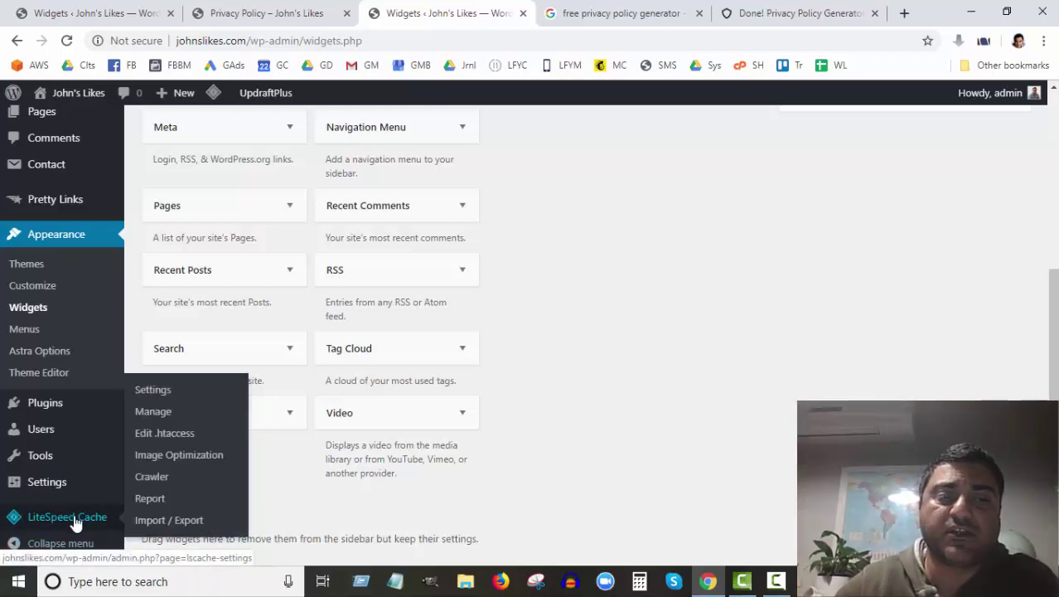
# Step: Purge all LiteSpeed caches, then reload the live Privacy Policy page to see the footer link
pyautogui.click(153, 412)
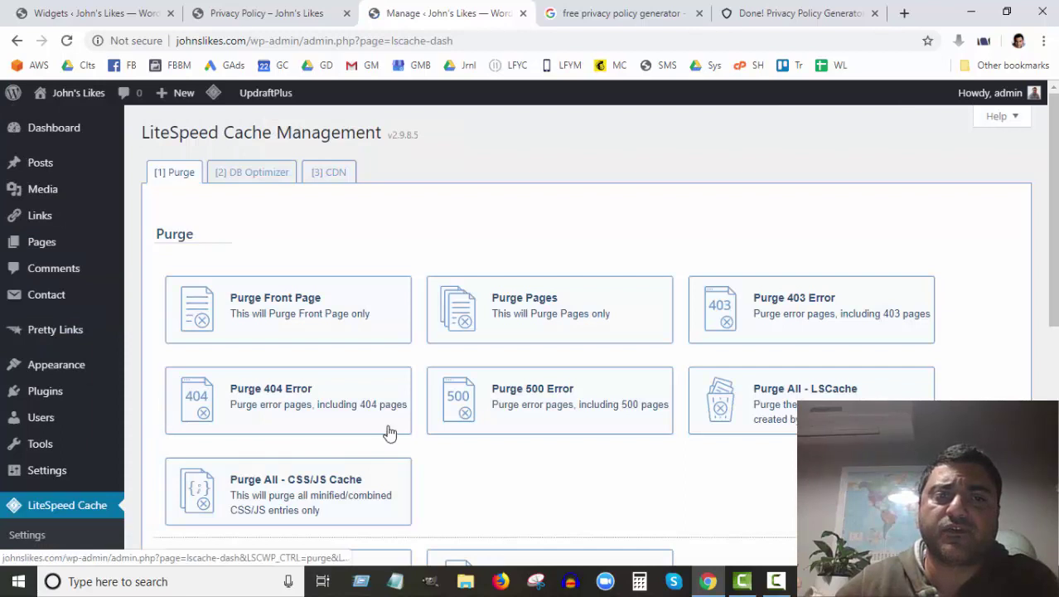
pyautogui.scroll(-1, 415, 307)
pyautogui.scroll(-3, 421, 313)
pyautogui.click(243, 262)
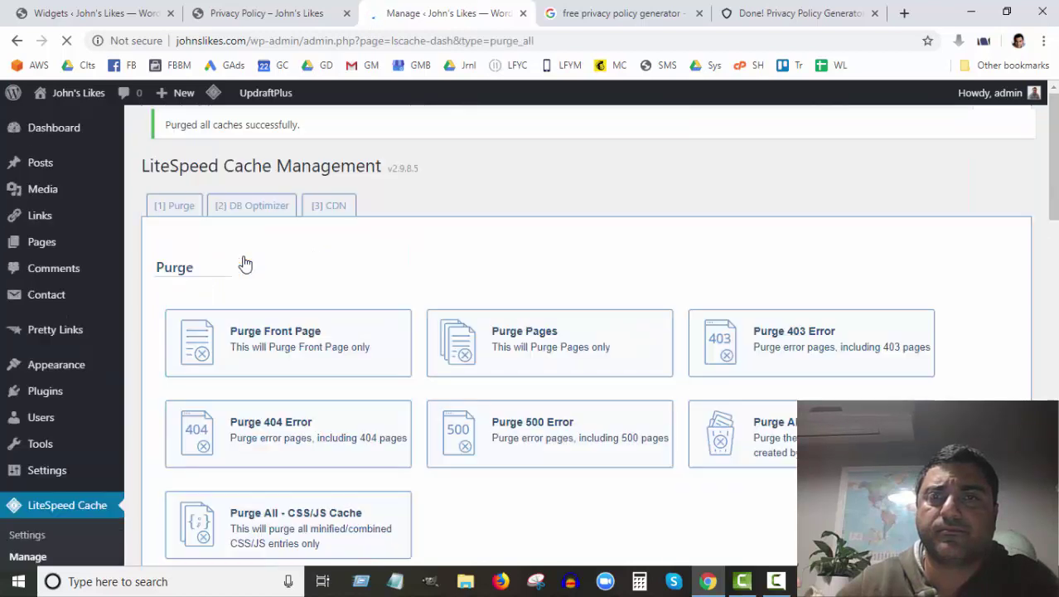
pyautogui.click(255, 10)
pyautogui.click(68, 41)
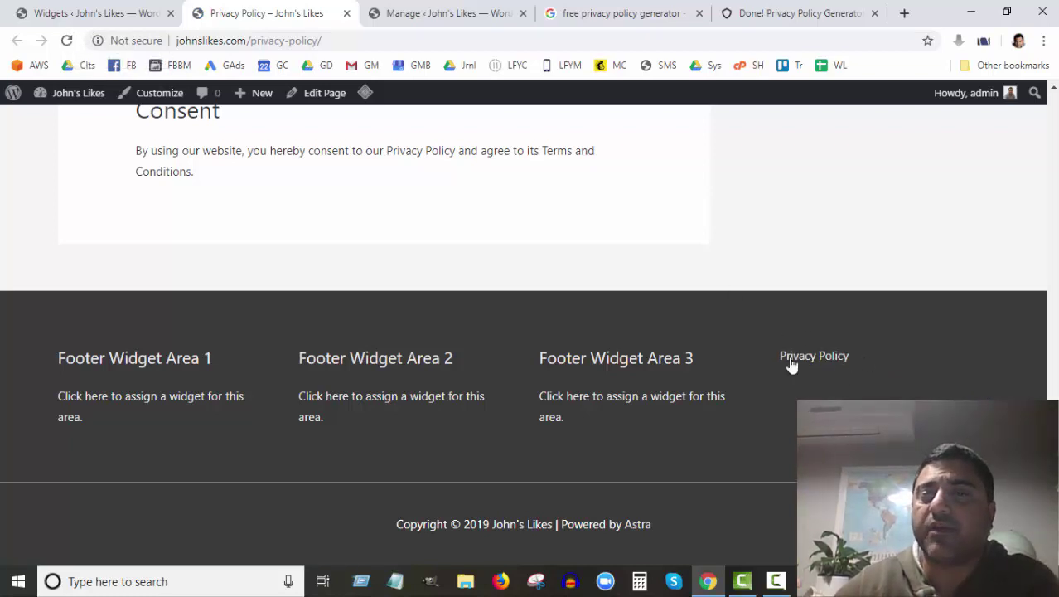
pyautogui.click(427, 15)
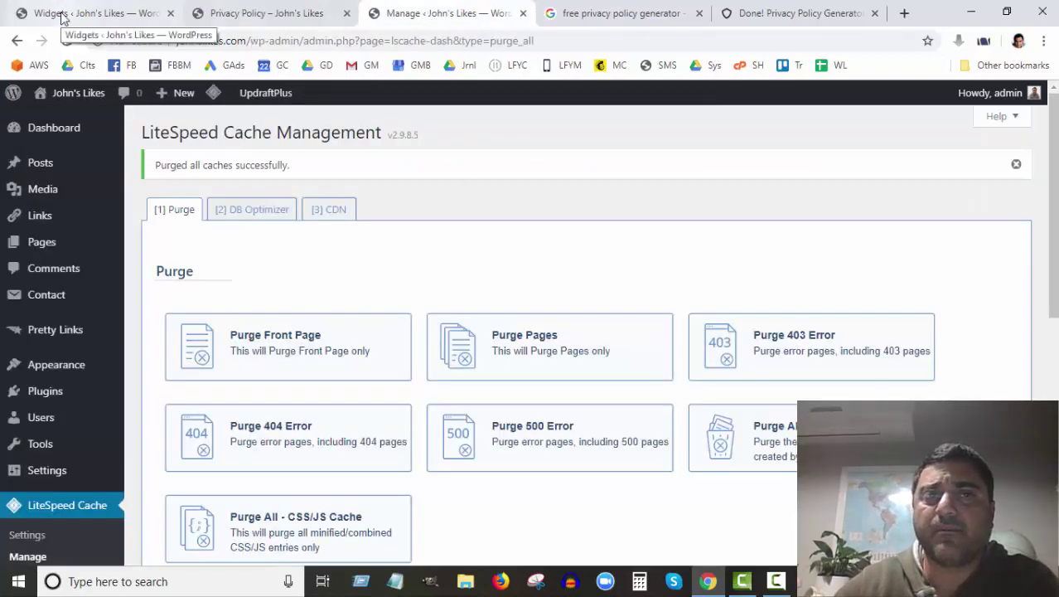
pyautogui.click(62, 13)
pyautogui.scroll(5, 701, 431)
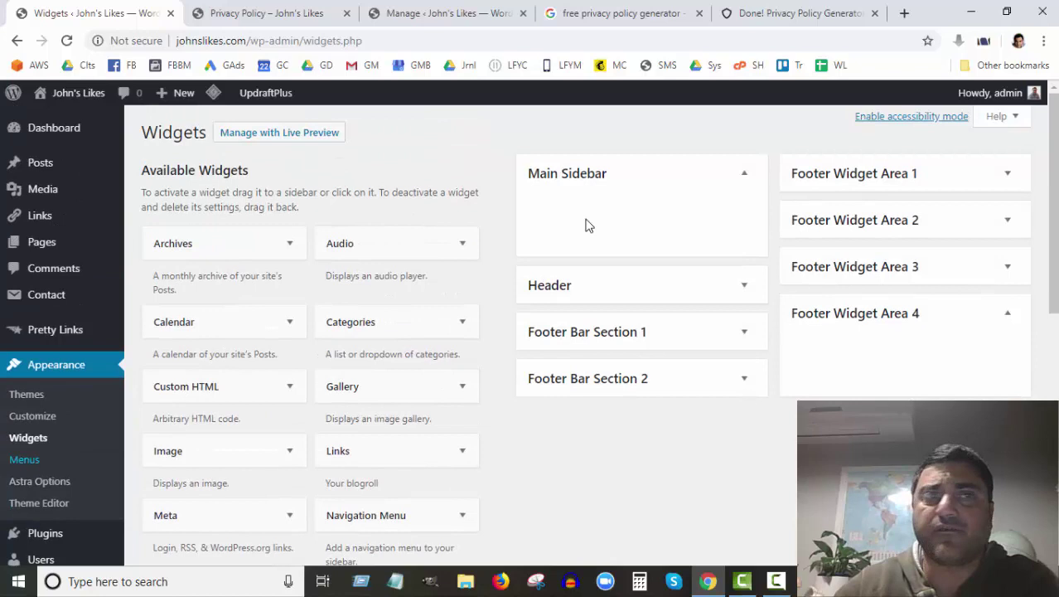
pyautogui.click(67, 40)
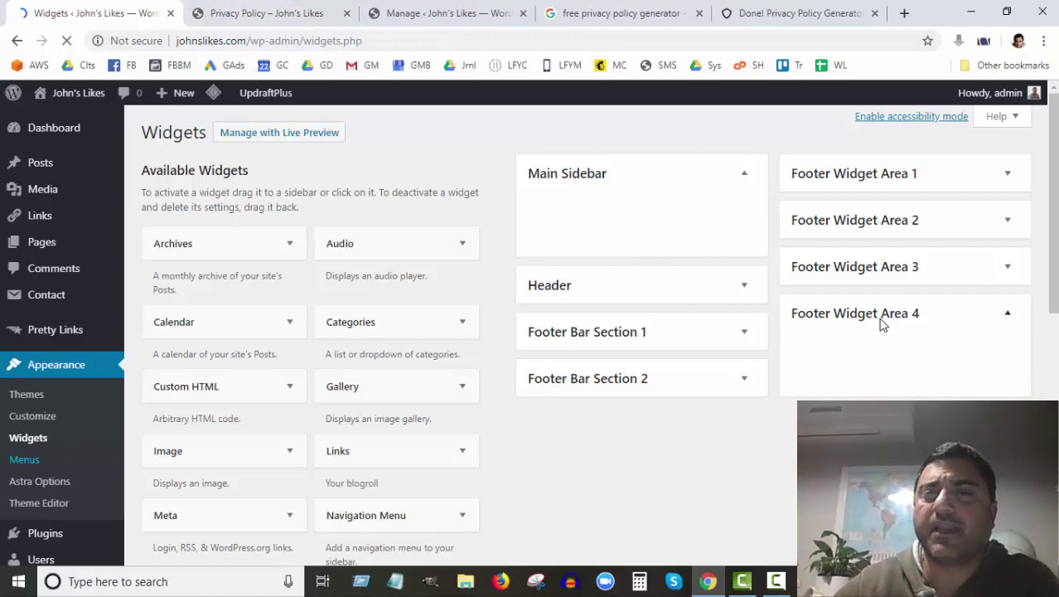
pyautogui.click(1008, 318)
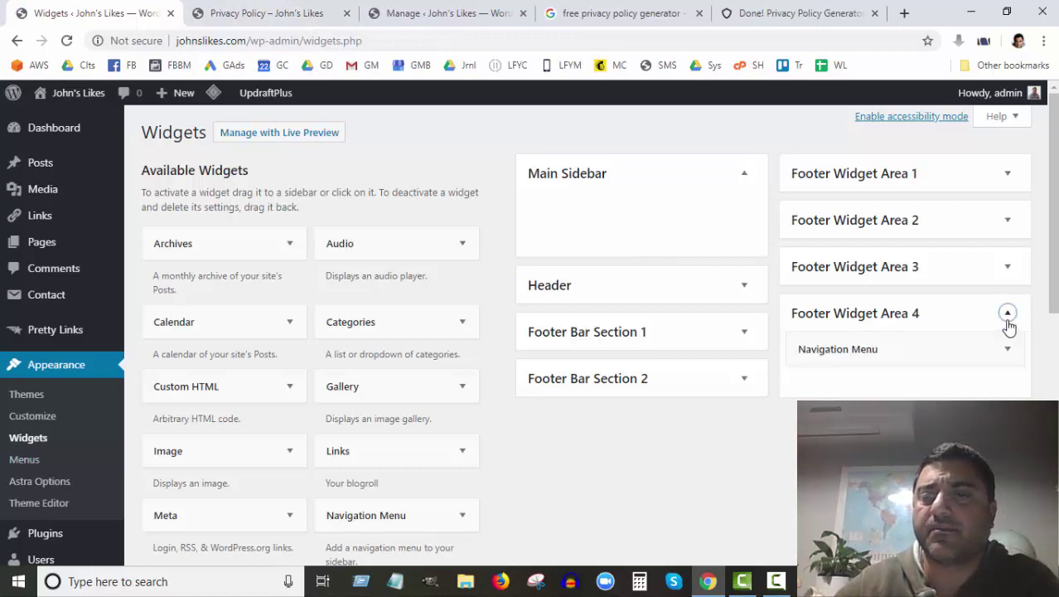
pyautogui.click(1008, 349)
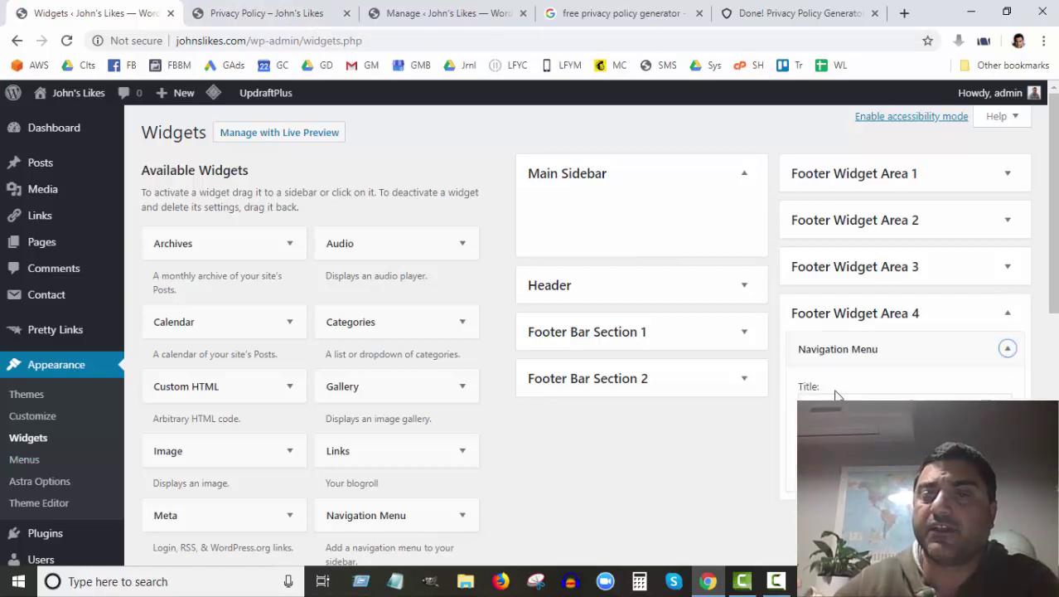
pyautogui.click(251, 15)
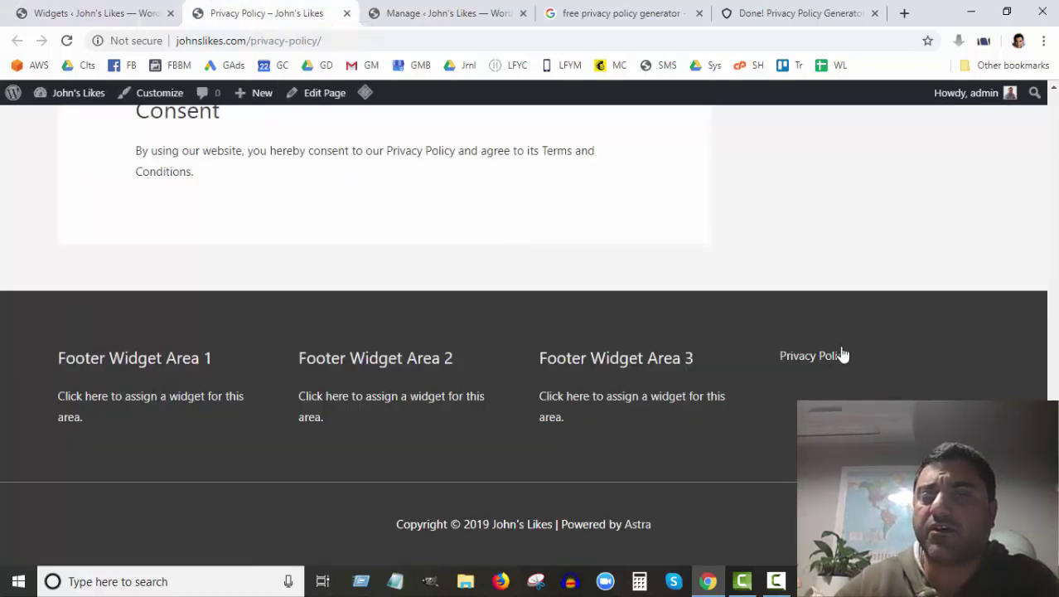
pyautogui.moveTo(575, 357); pyautogui.dragTo(658, 364)
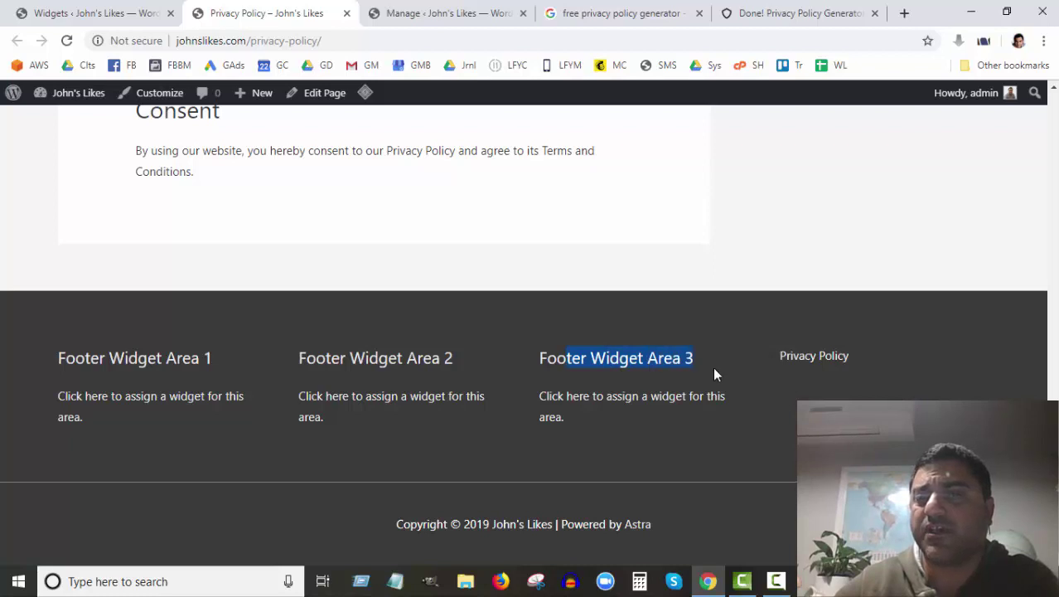
pyautogui.click(589, 358)
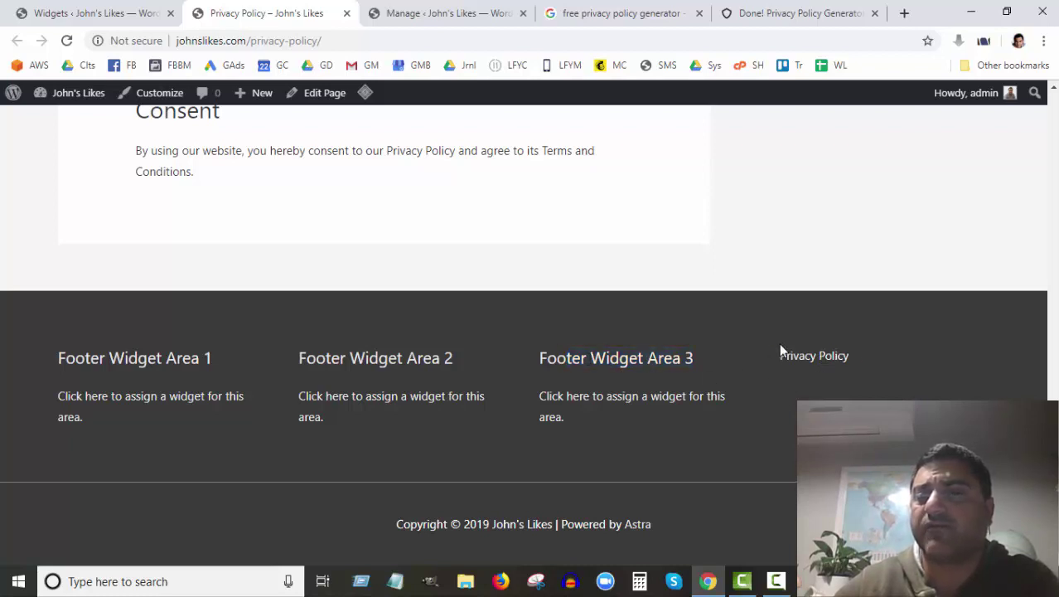
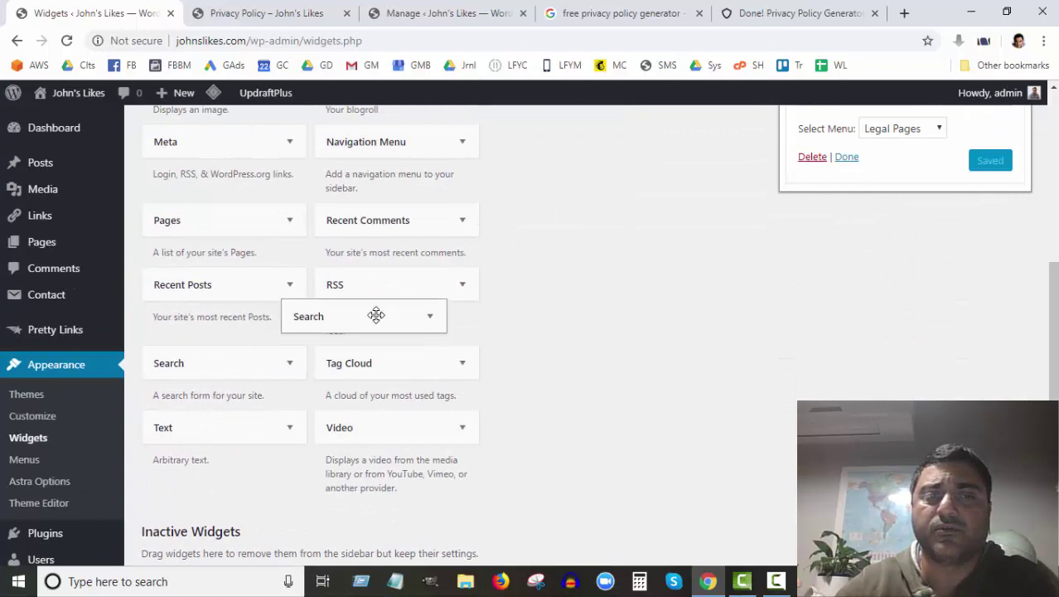
# Step: Drag a Text widget from Available Widgets into Footer Widget Area 1
pyautogui.moveTo(227, 429); pyautogui.dragTo(899, 166)
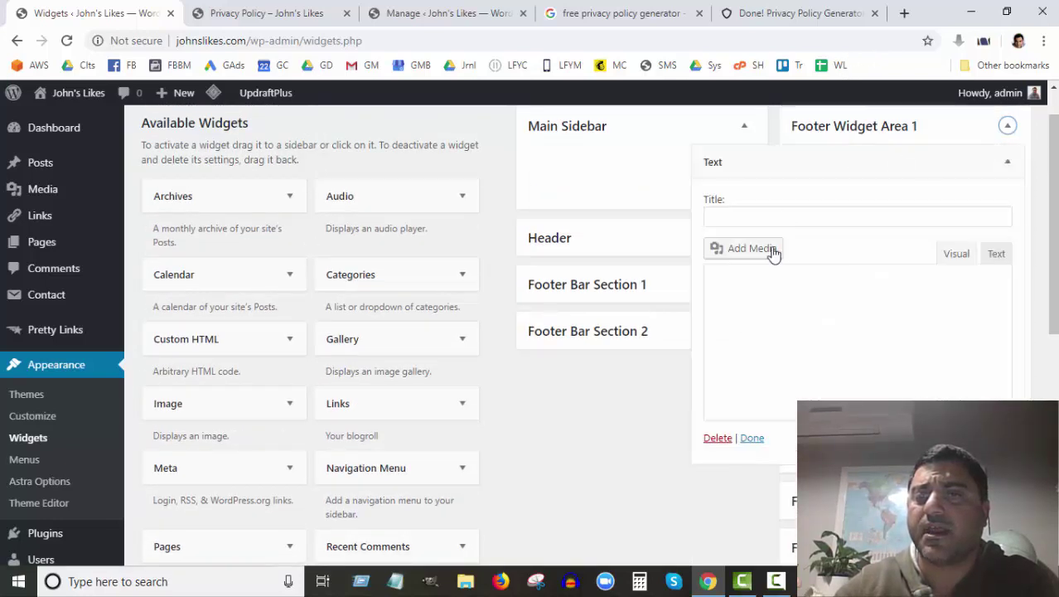
# Step: Type the business name and the two P.O. box postal address lines, correcting the typos
pyautogui.click(737, 322)
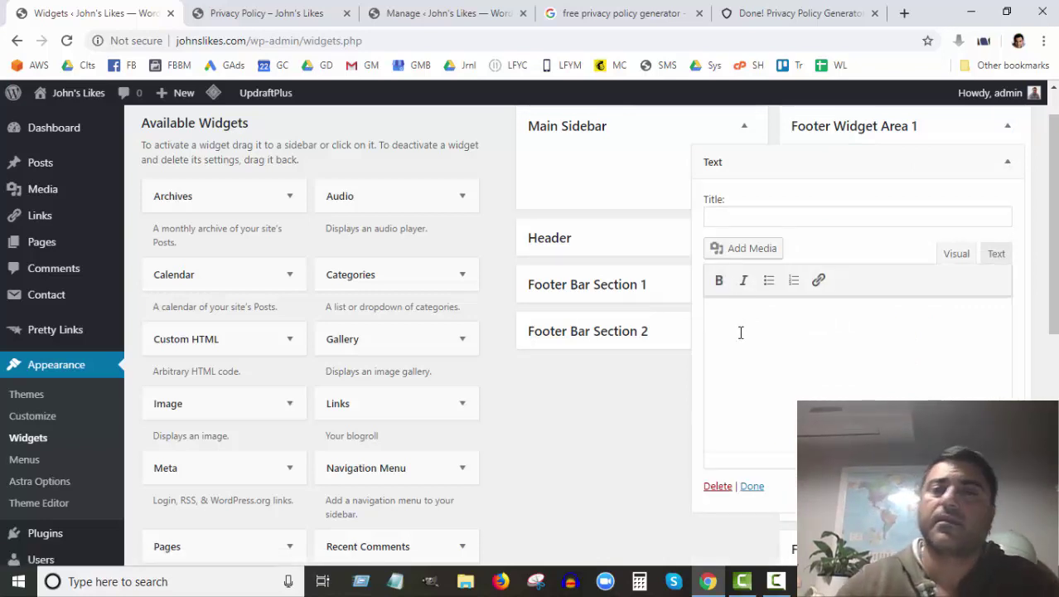
pyautogui.write("John'")
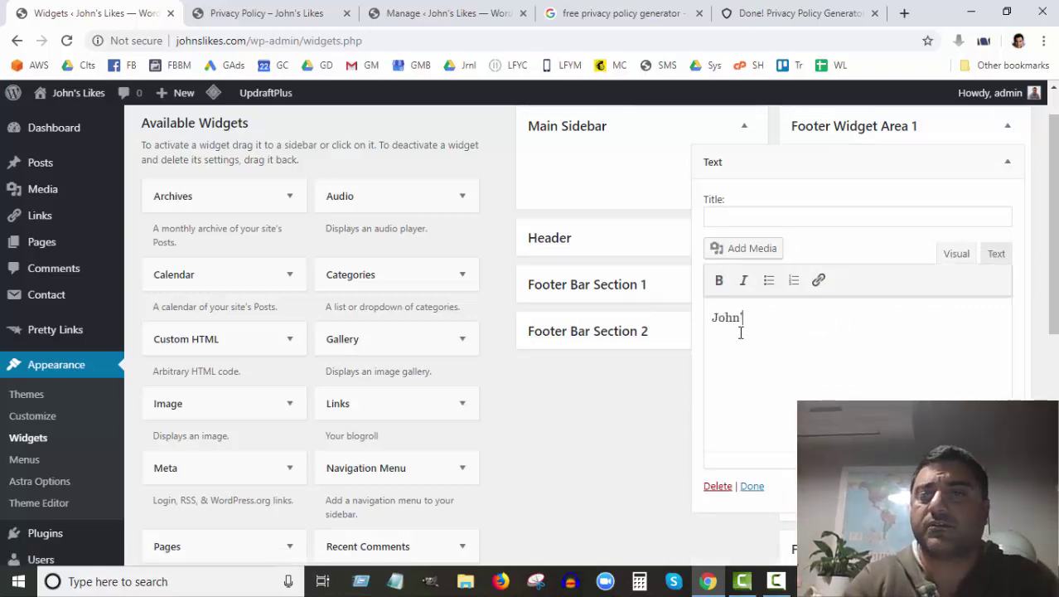
pyautogui.write(' Lik')
pyautogui.press('BackSpace')
pyautogui.press('BackSpace')
pyautogui.write('ikesF')
pyautogui.press('BackSpace')
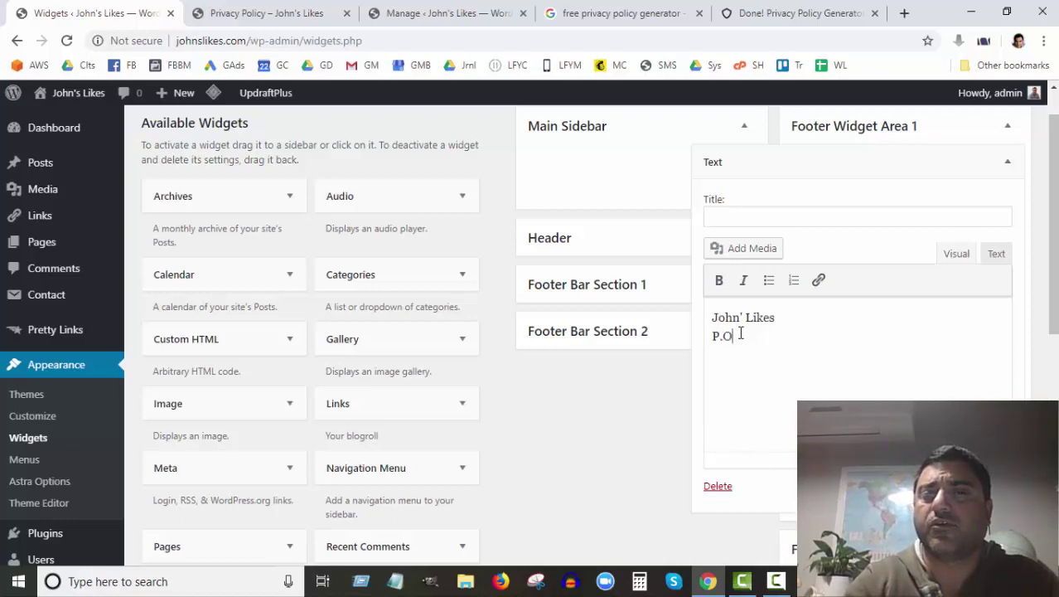
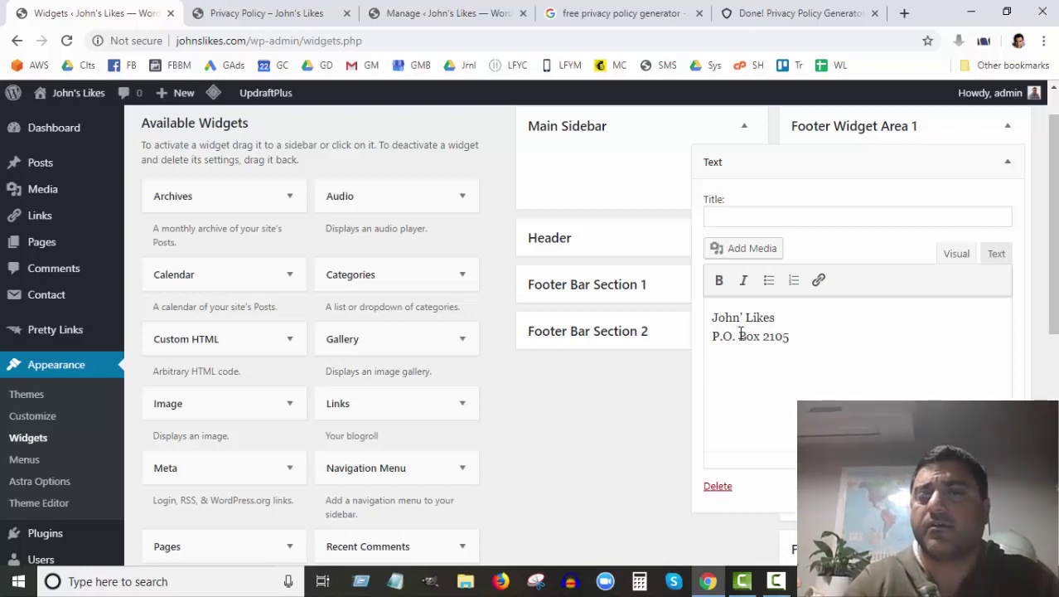
pyautogui.press('Return')
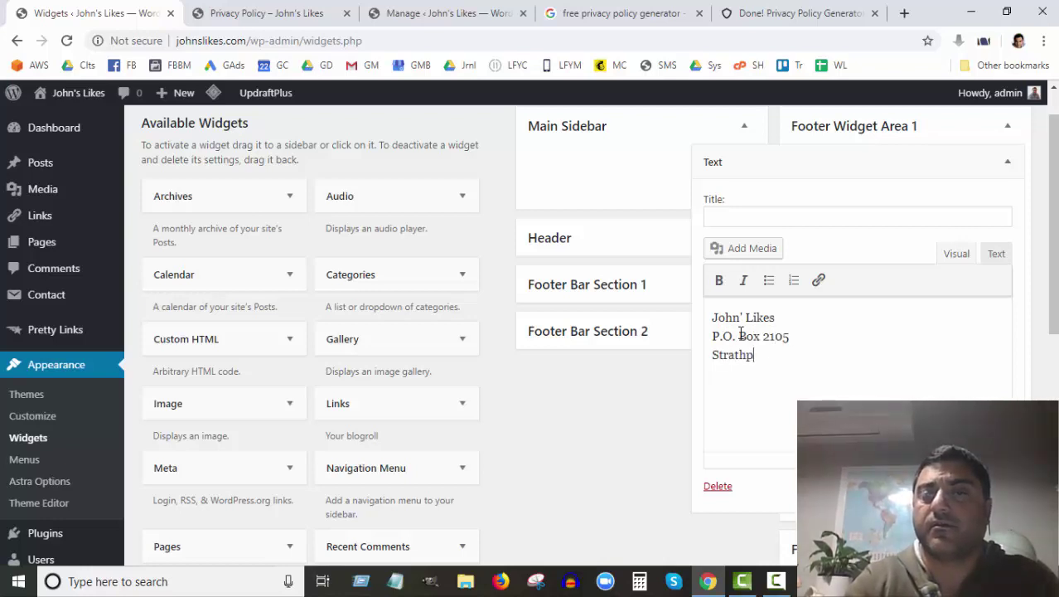
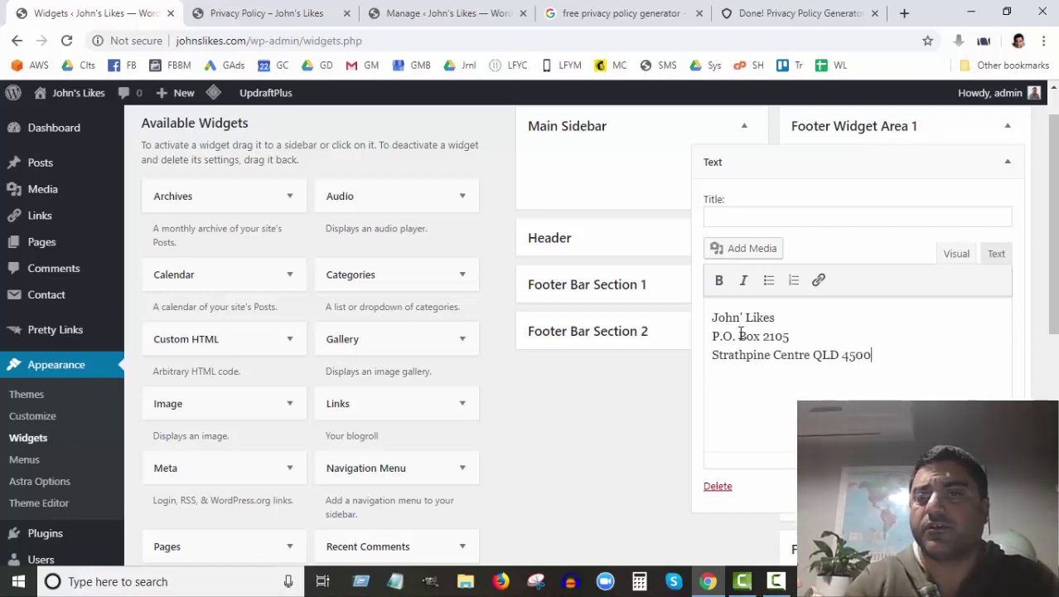
# Step: Add a 'Phone:' line with the phone number, spaced into digit groups
pyautogui.press('Return')
pyautogui.write('Pho')
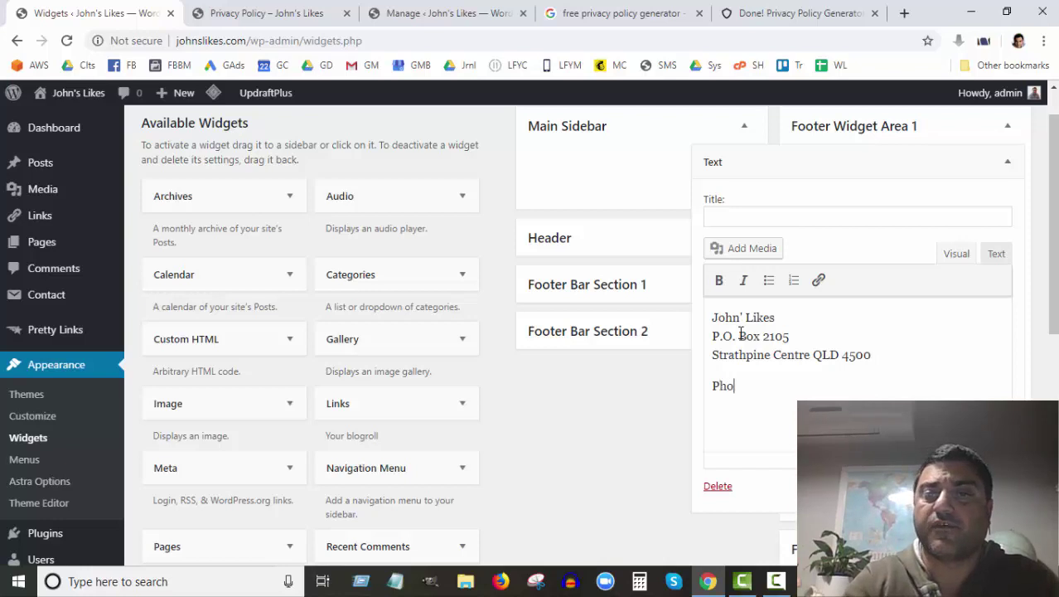
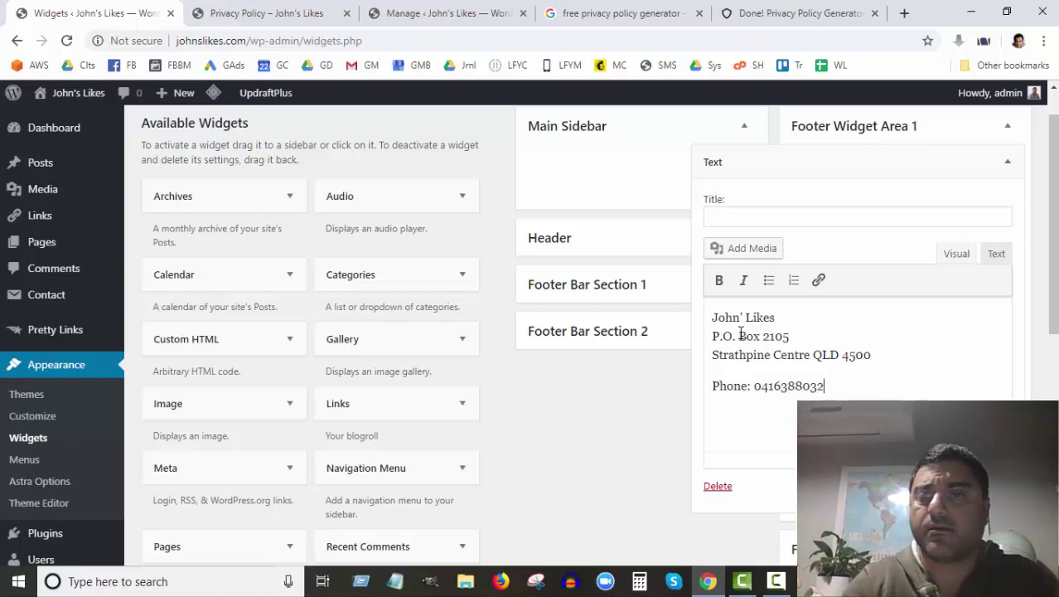
pyautogui.click(779, 386)
pyautogui.click(805, 387)
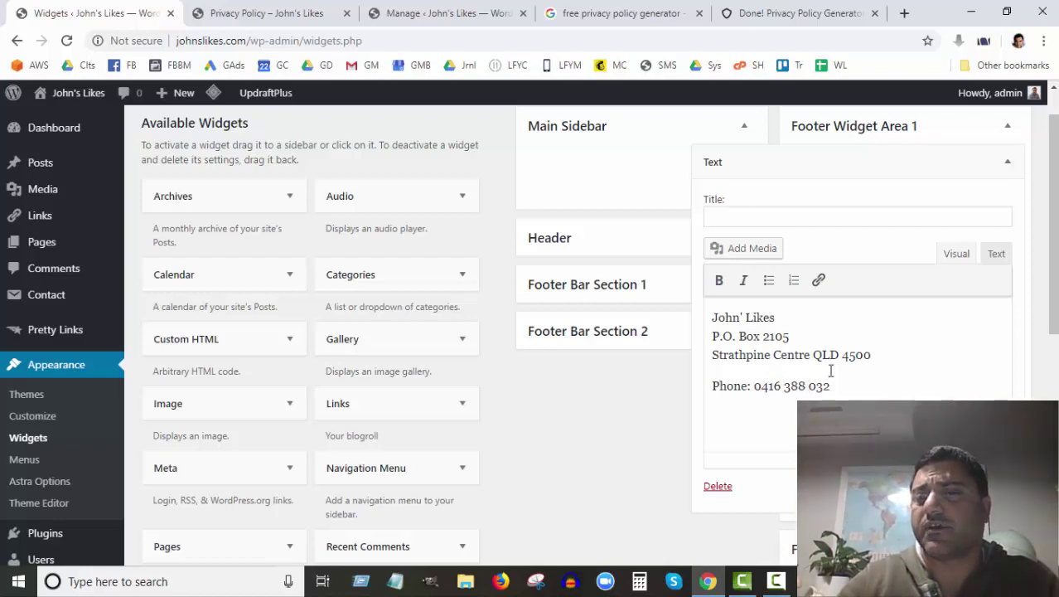
# Step: Turn the phone number into a tel: link, then return to the Privacy Policy page
pyautogui.moveTo(829, 386); pyautogui.dragTo(754, 386)
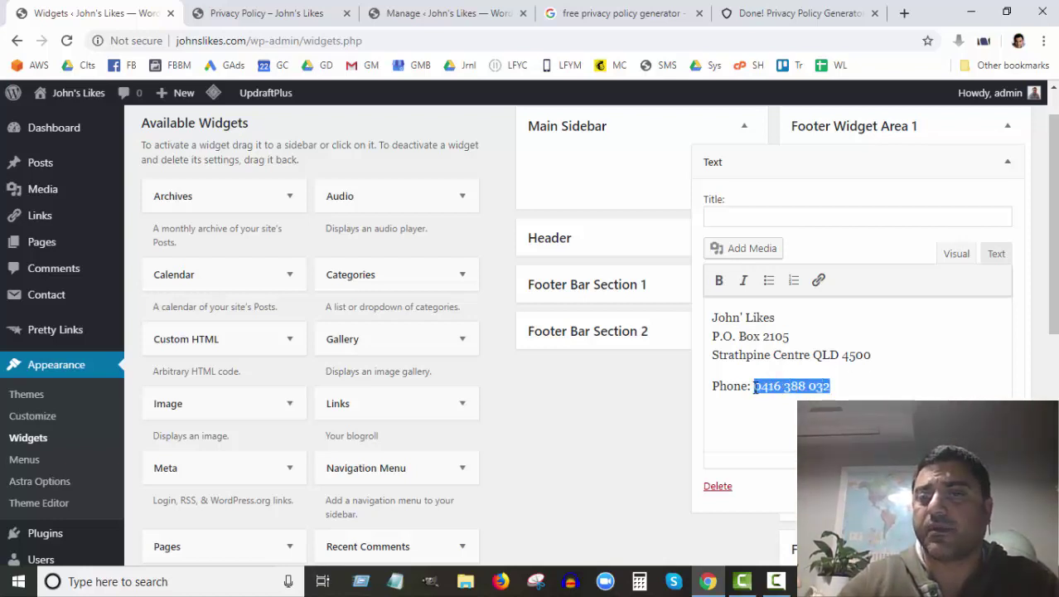
pyautogui.click(818, 280)
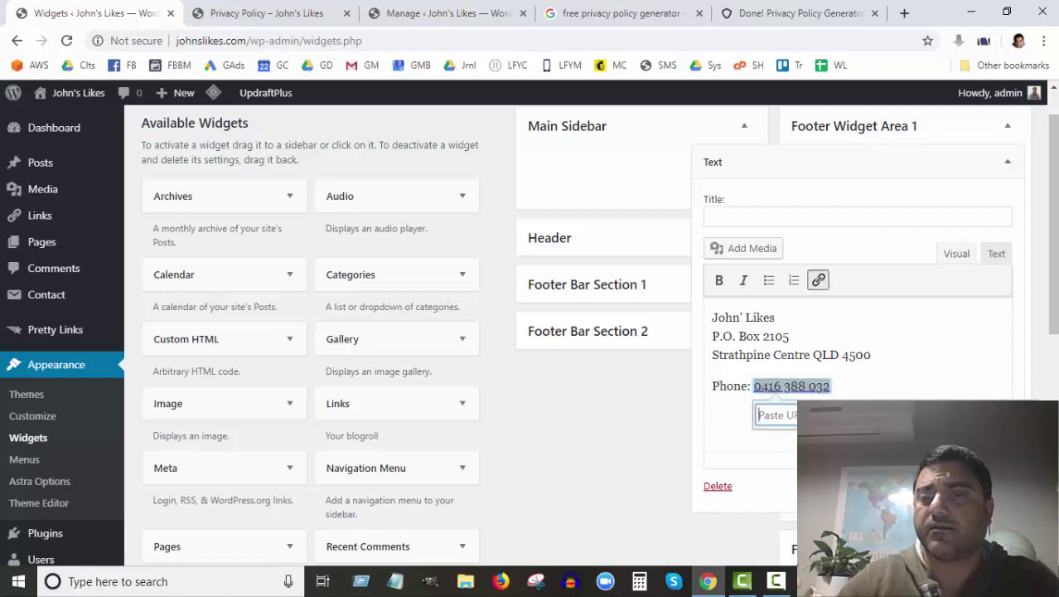
pyautogui.write('tel:0')
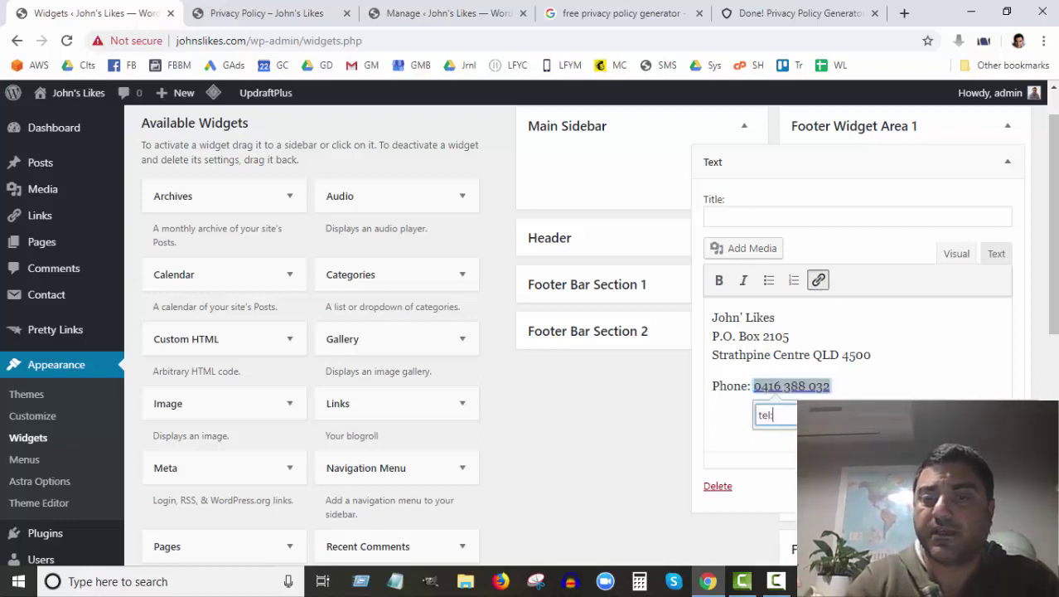
pyautogui.write('416')
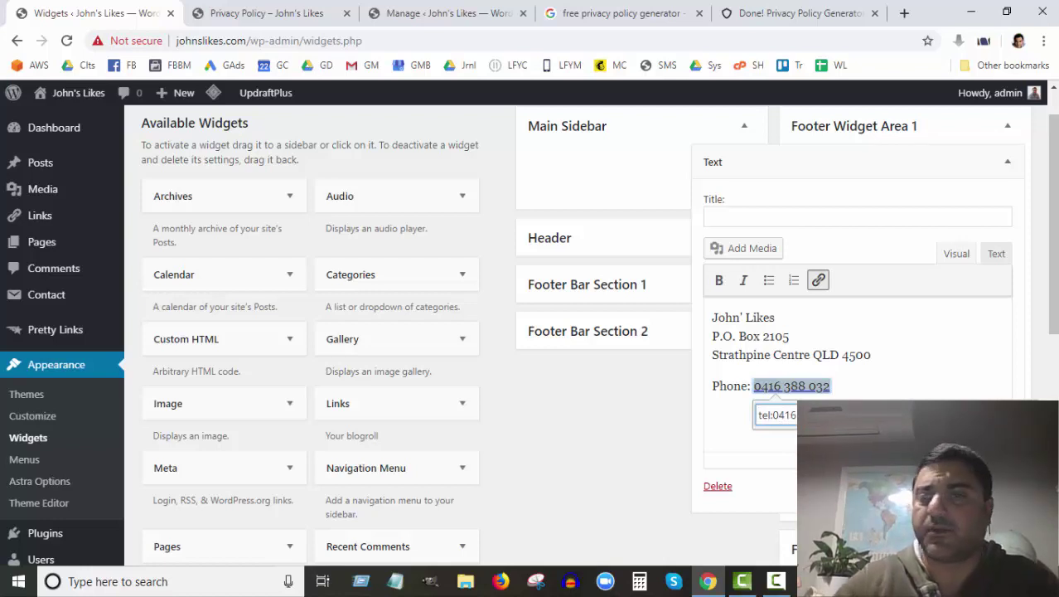
pyautogui.press('Return')
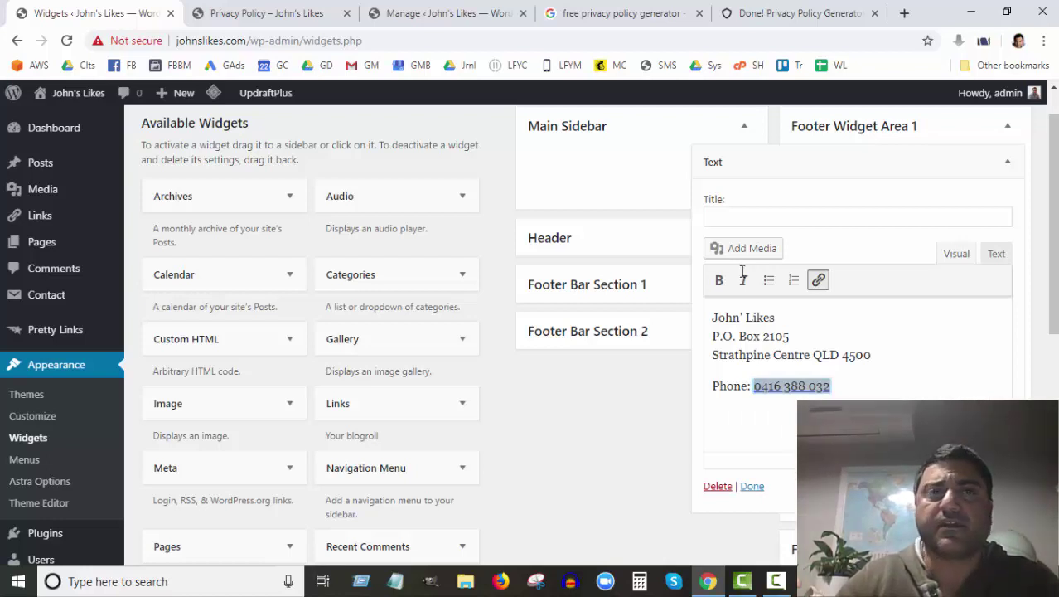
pyautogui.click(267, 15)
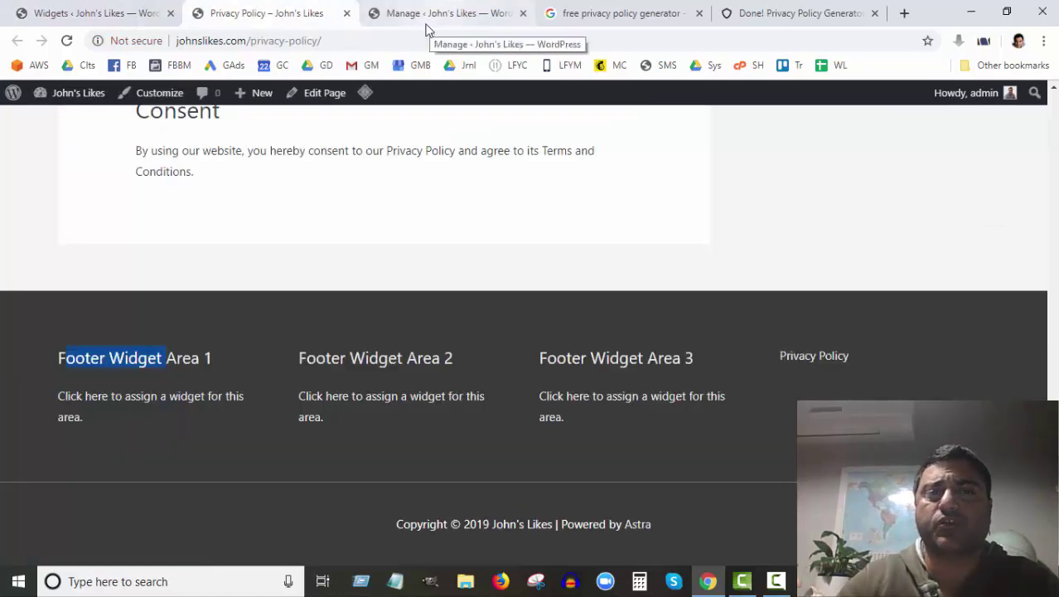
# Step: Purge all LiteSpeed caches and reload the Privacy Policy page
pyautogui.click(66, 40)
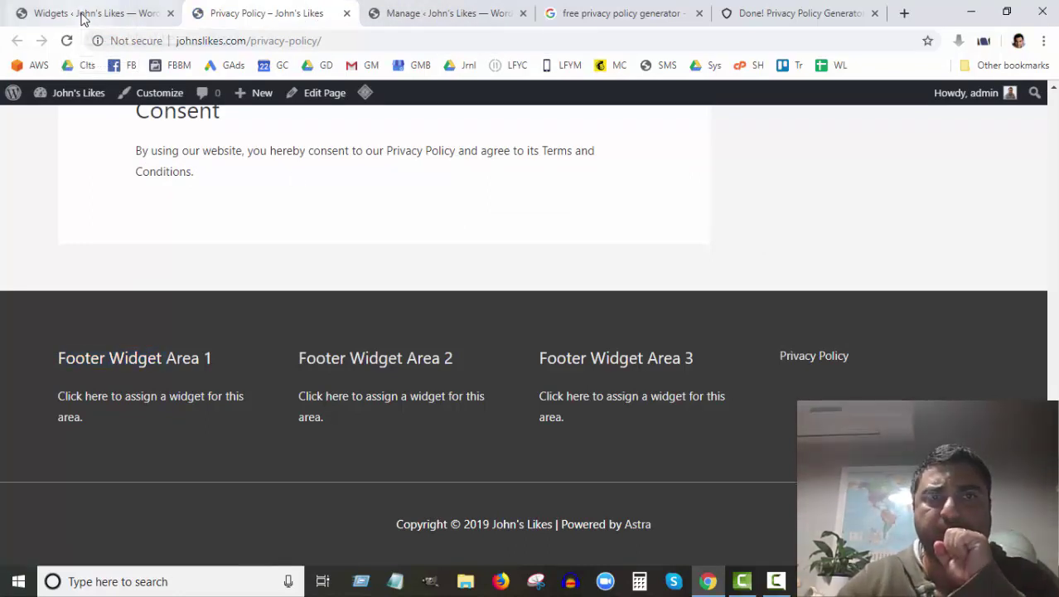
pyautogui.click(421, 20)
pyautogui.scroll(-5, 232, 464)
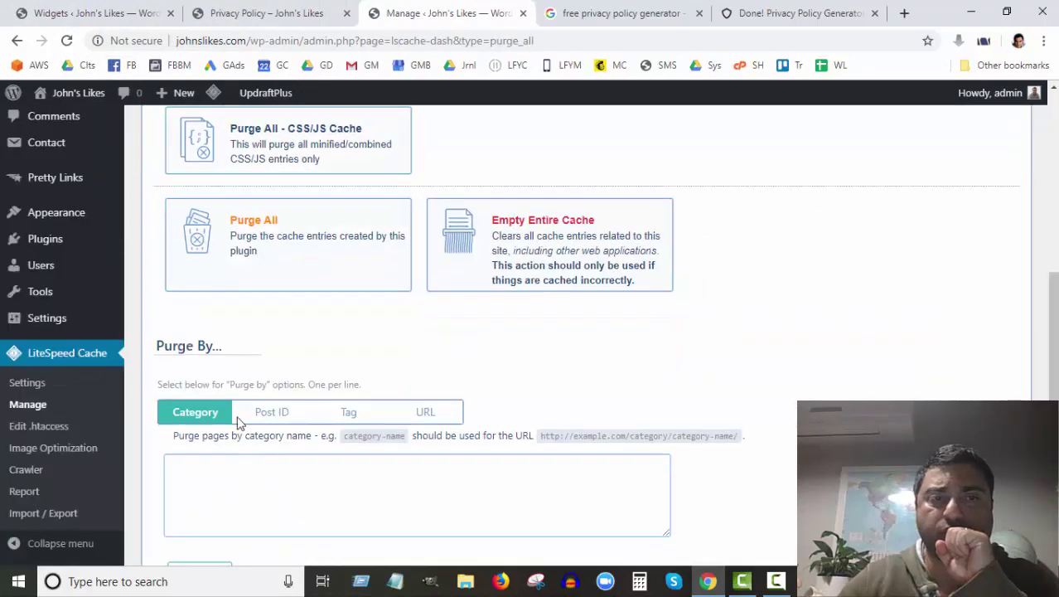
pyautogui.click(269, 261)
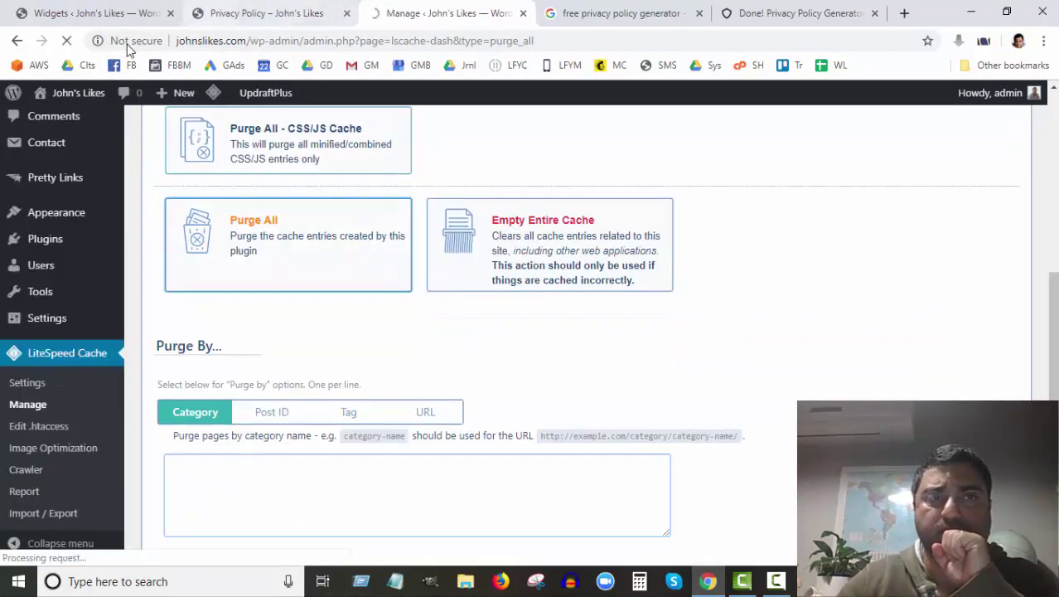
pyautogui.click(248, 15)
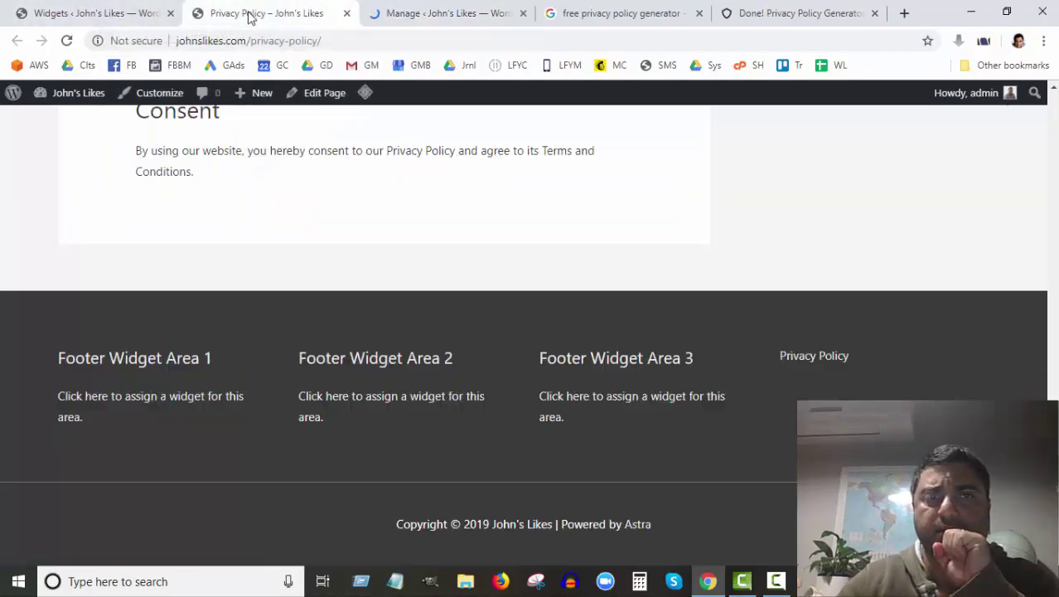
pyautogui.click(67, 41)
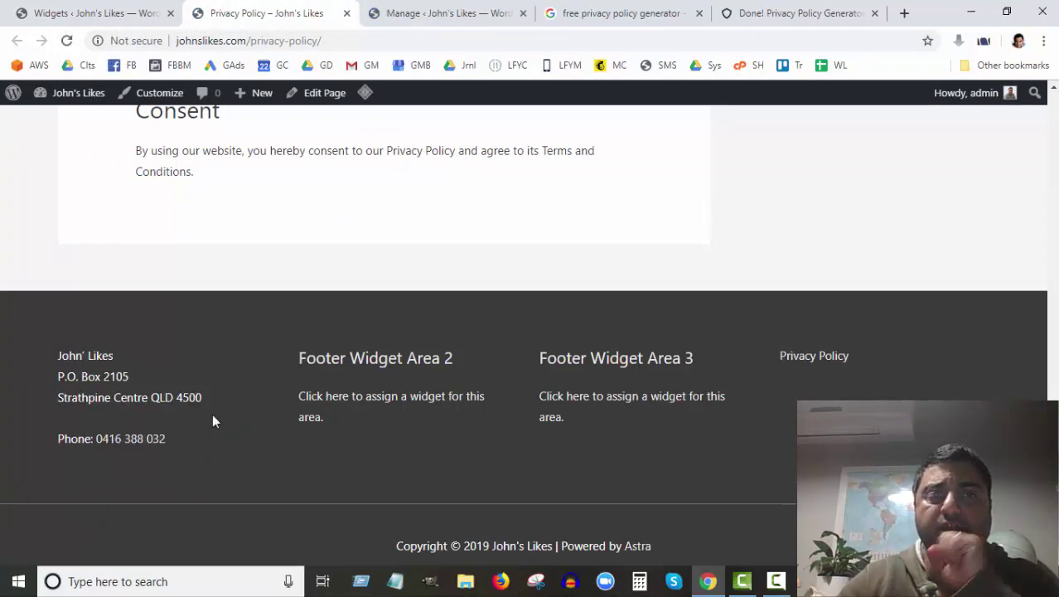
# Step: Scroll to the Privacy Policy page footer to check the business name, address and phone
pyautogui.scroll(3, 161, 446)
pyautogui.scroll(-3, 161, 445)
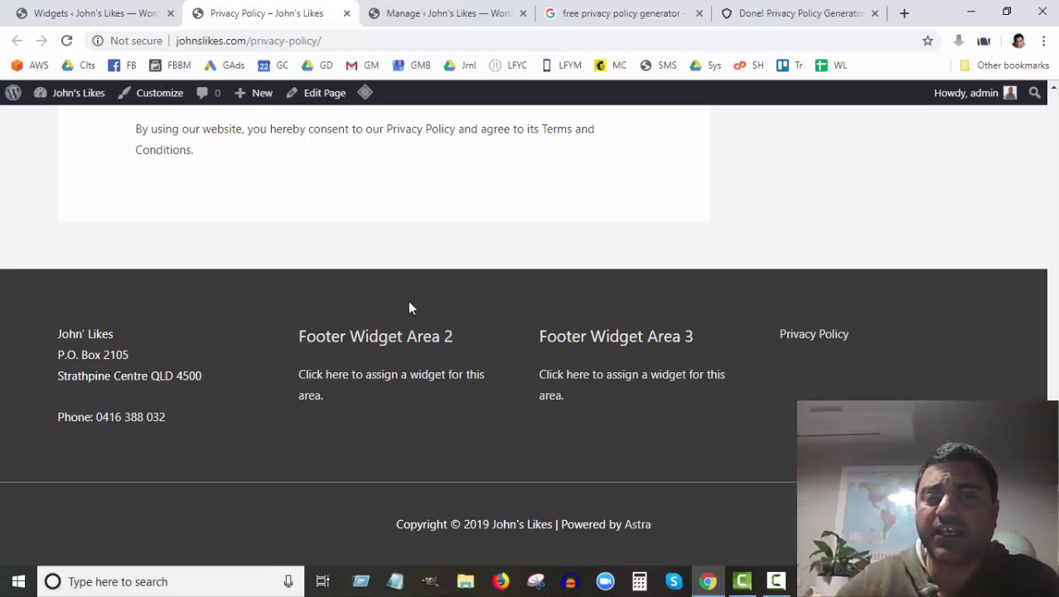
pyautogui.moveTo(343, 336); pyautogui.dragTo(393, 388)
pyautogui.scroll(2, 388, 403)
pyautogui.scroll(-2, 392, 410)
pyautogui.scroll(1, 378, 356)
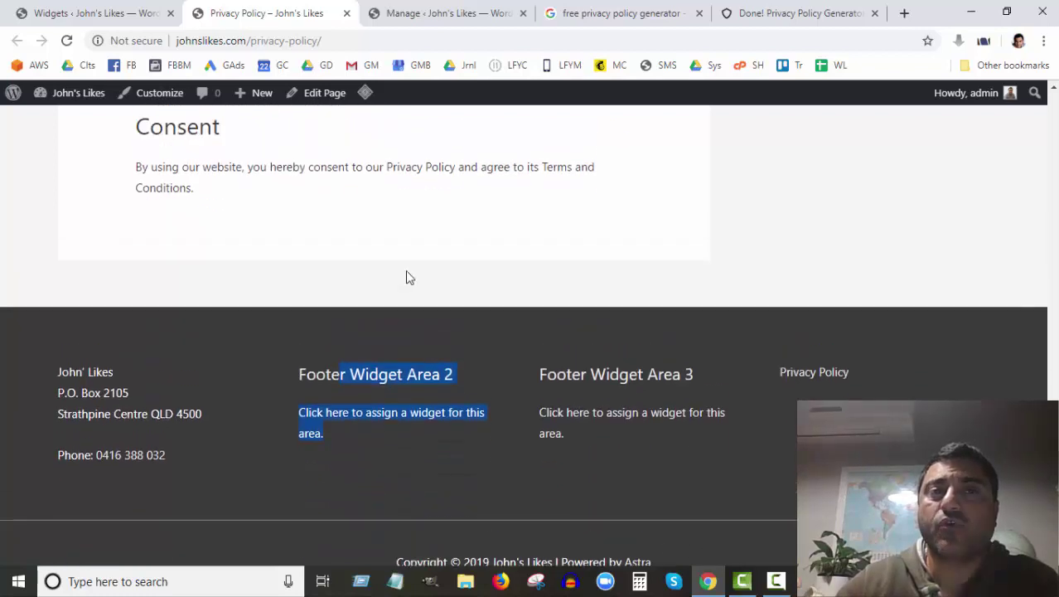
pyautogui.scroll(3, 407, 276)
pyautogui.scroll(-3, 504, 239)
pyautogui.scroll(-1, 438, 479)
pyautogui.click(355, 362)
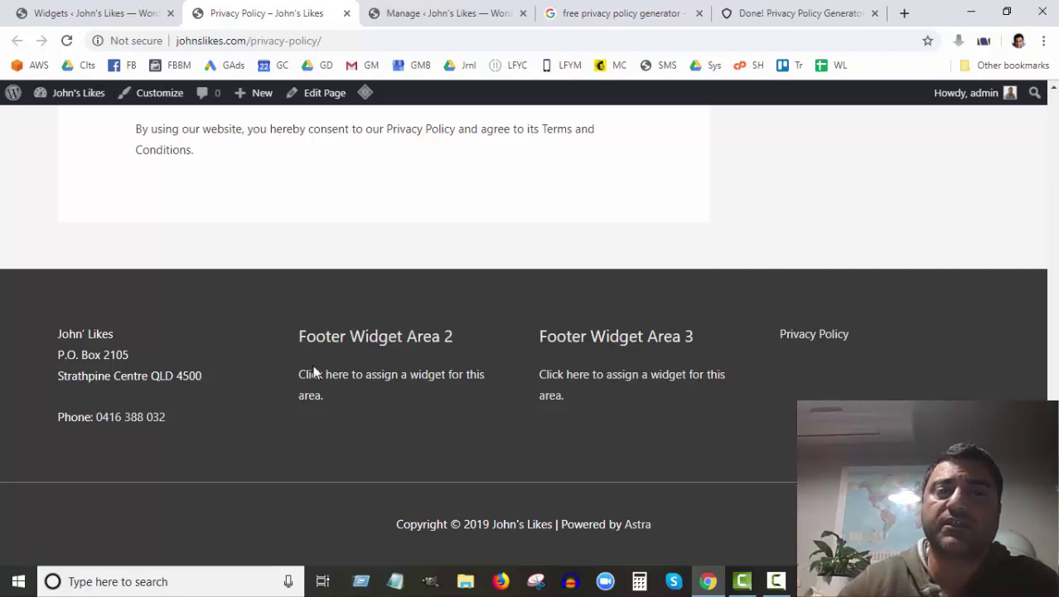